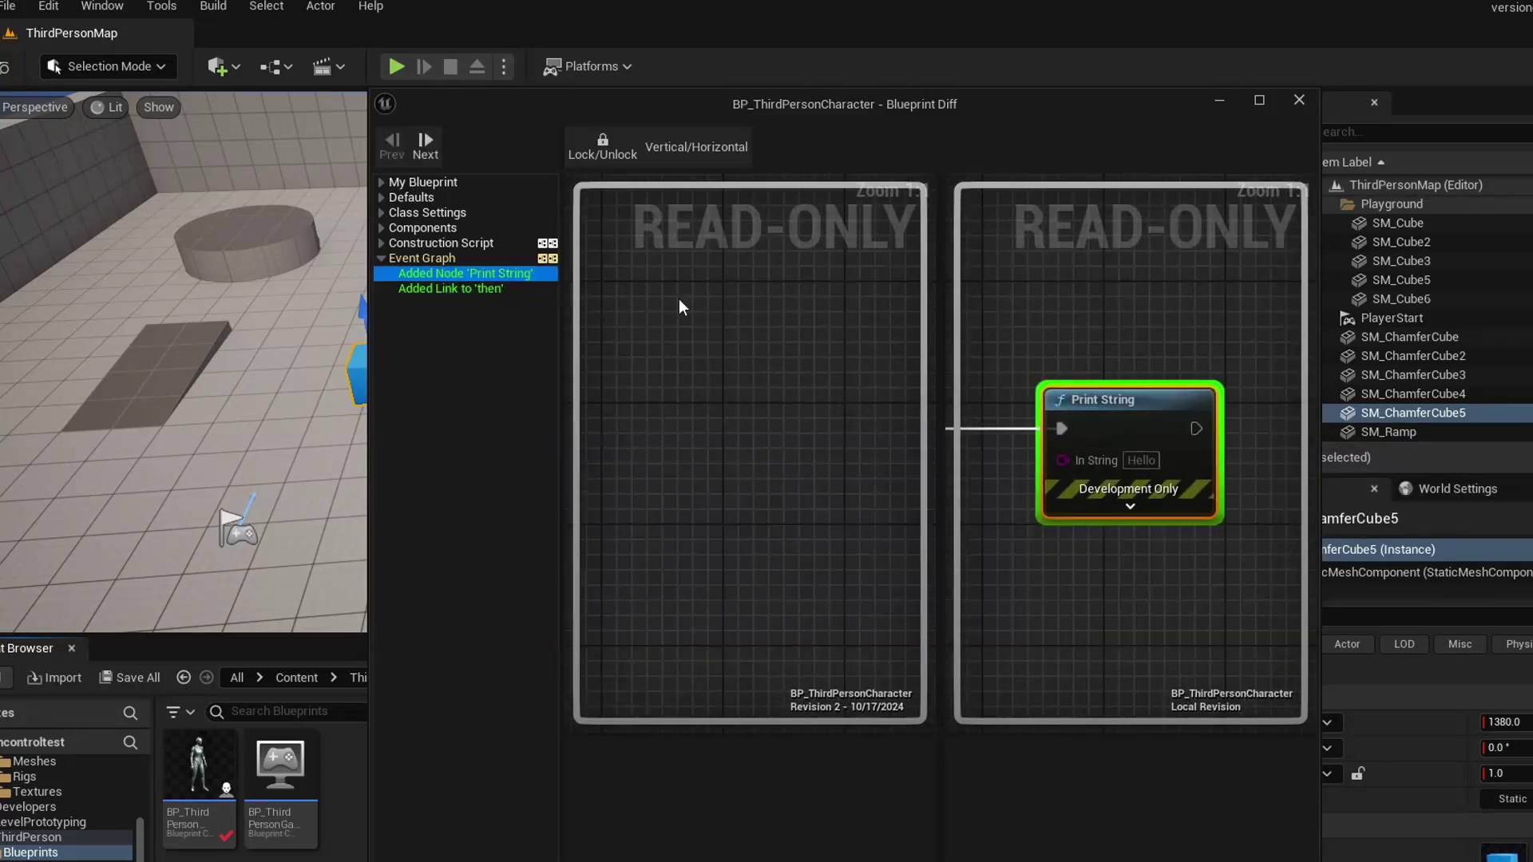
Step: Close the Blueprint Diff and begin the commit message 'Update Play…' for the six changed files
click(1298, 99)
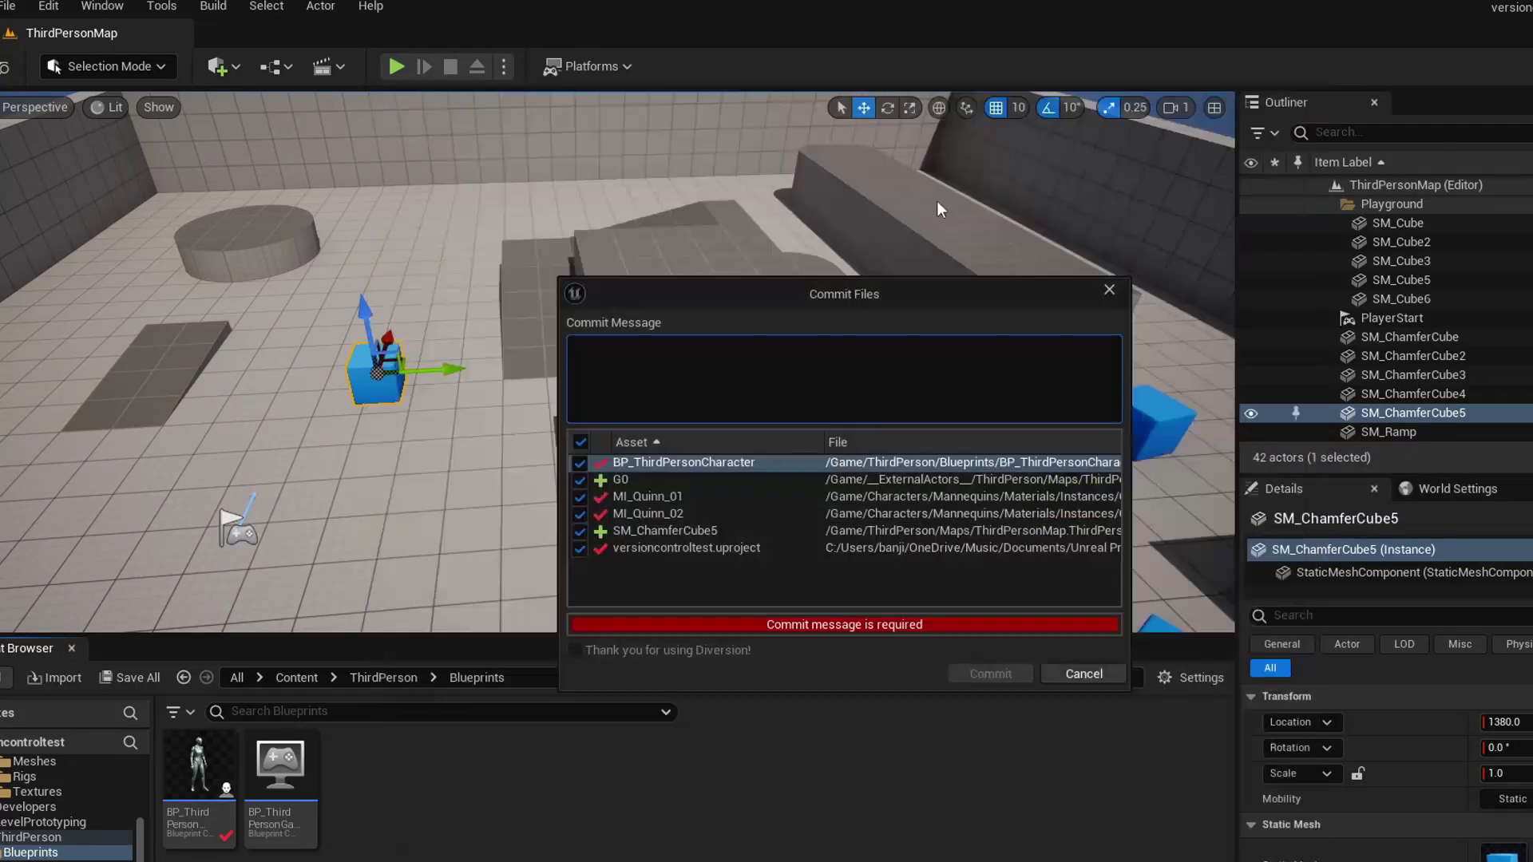
click(675, 530)
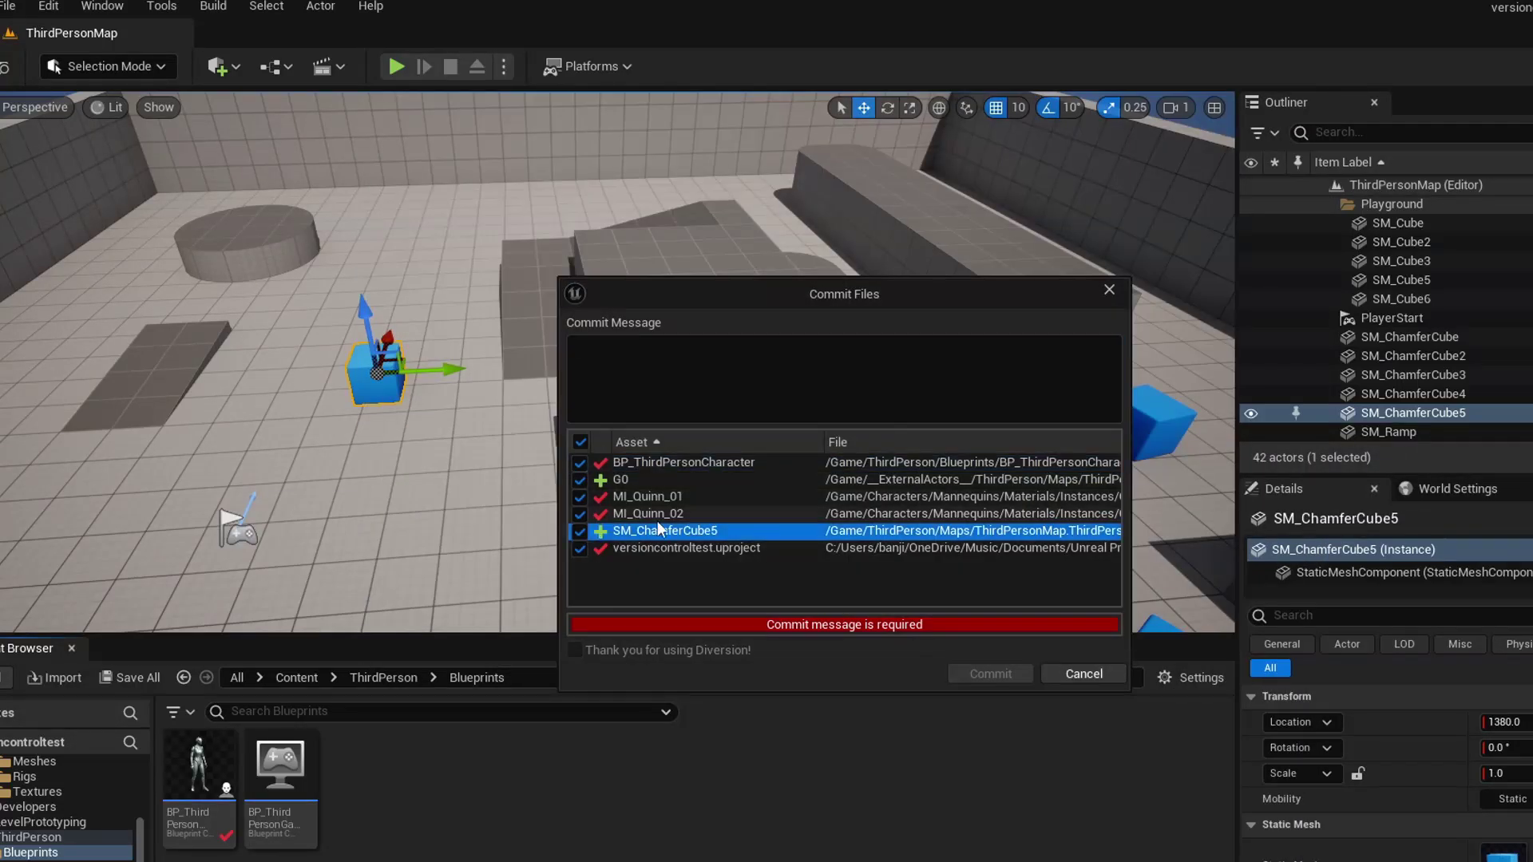
click(621, 342)
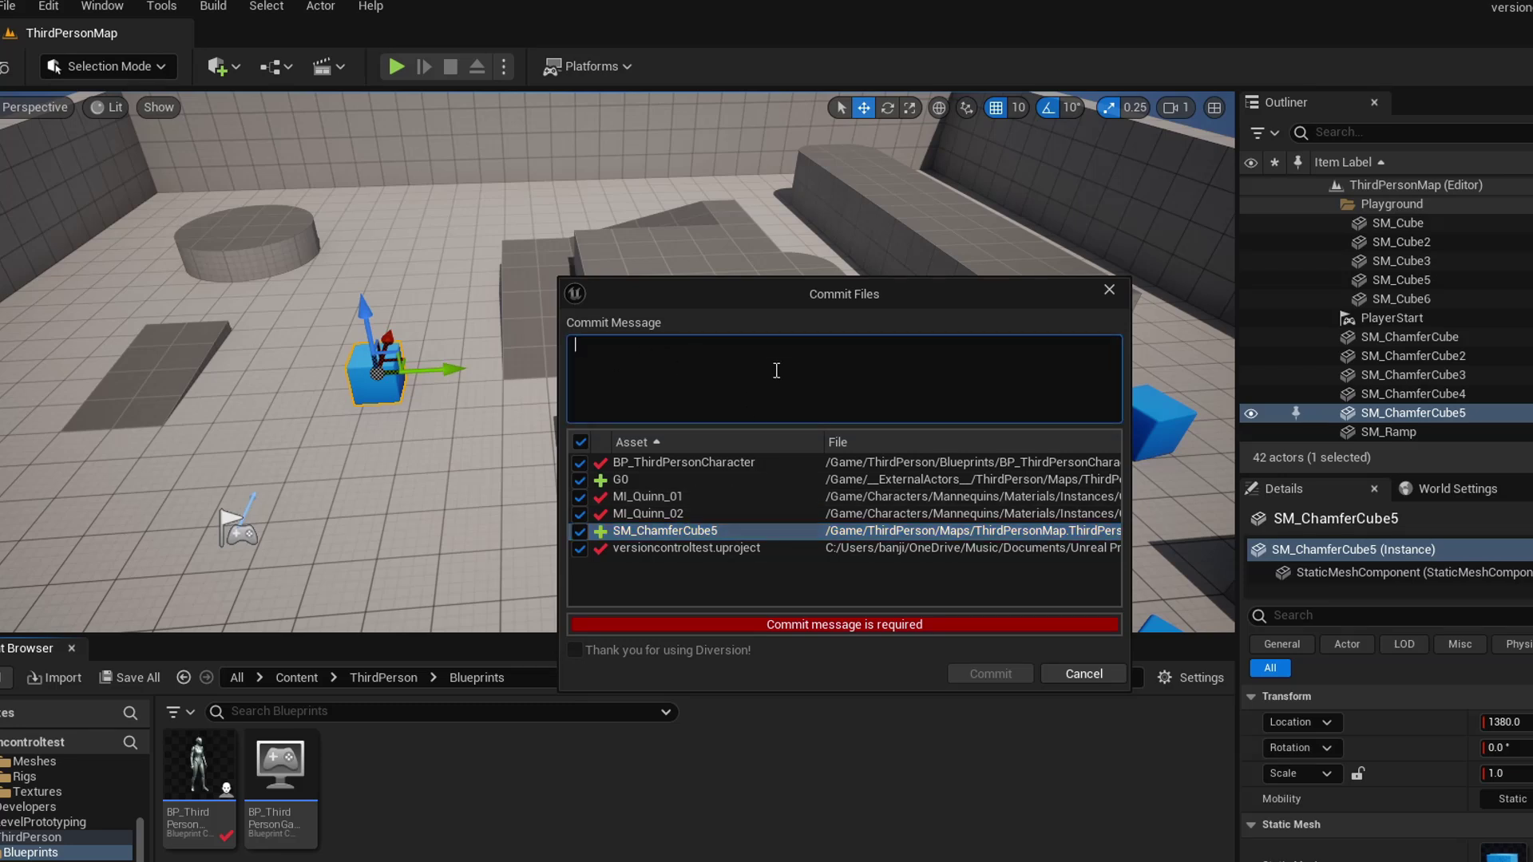
text(Update Play)
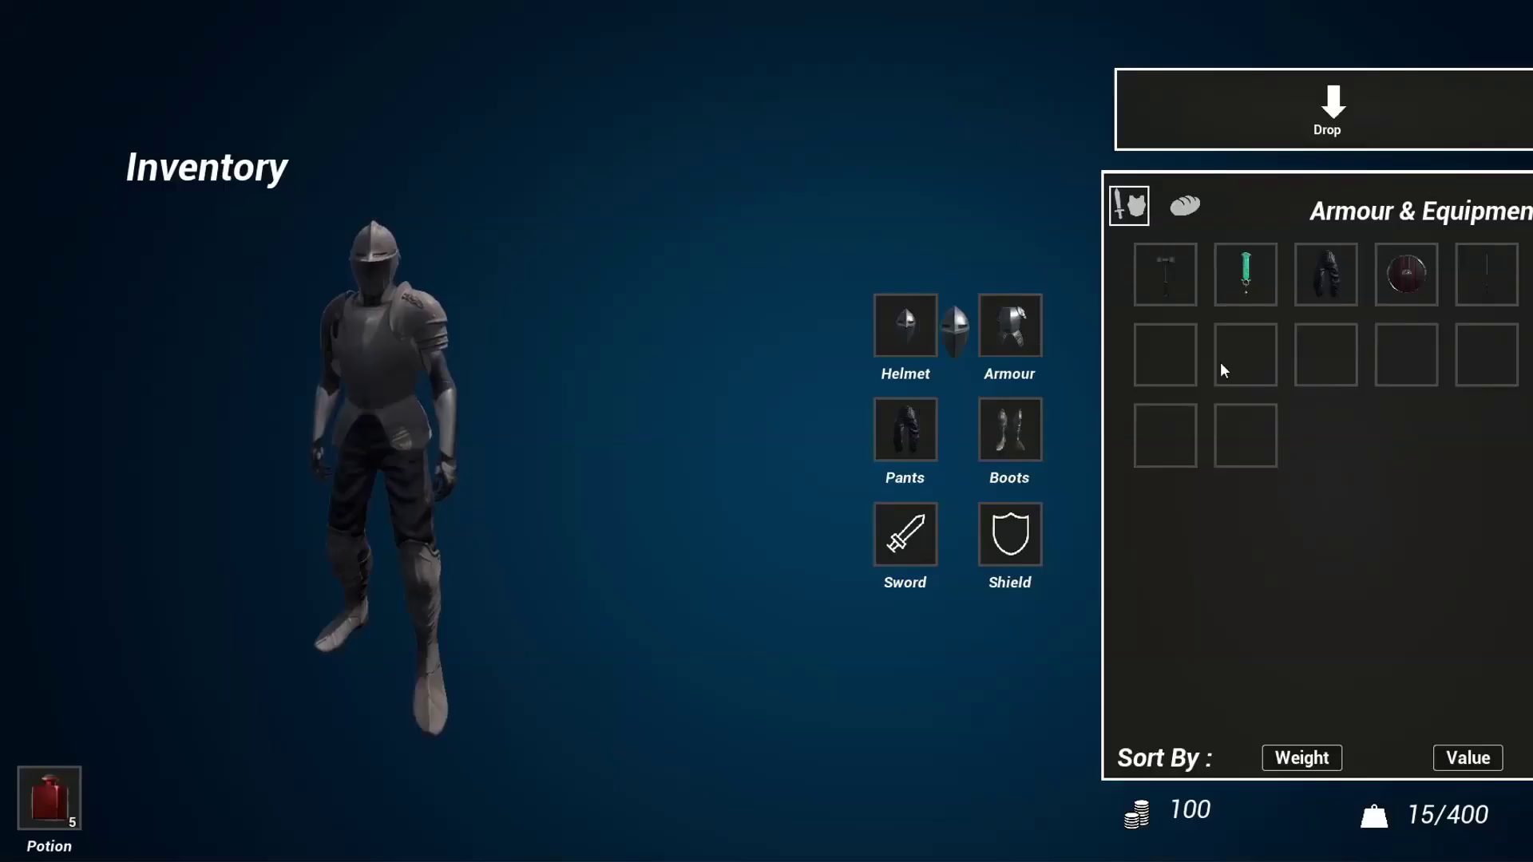
click(1258, 344)
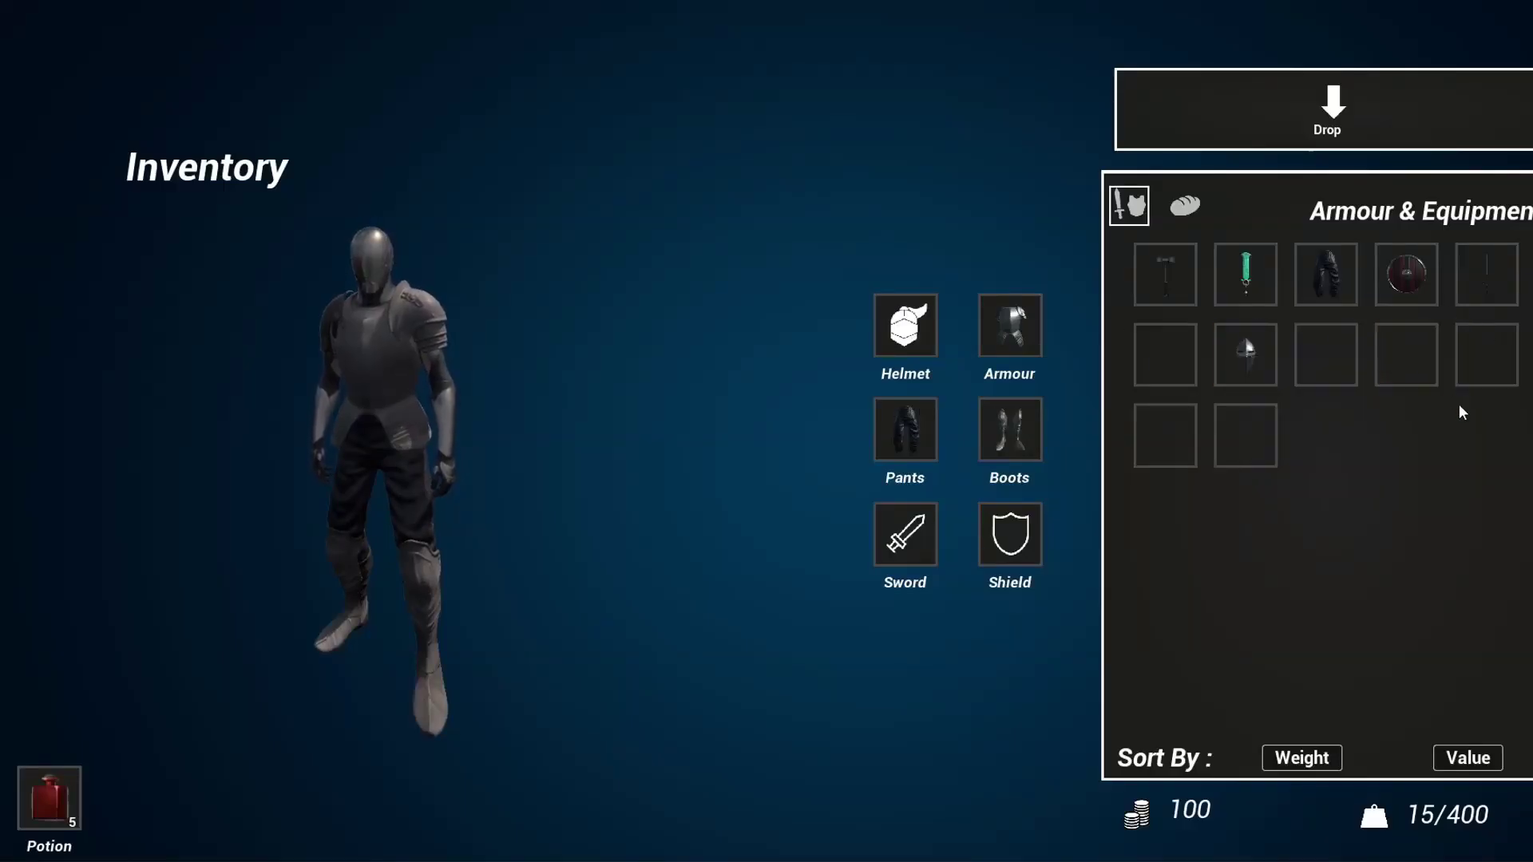
key(i)
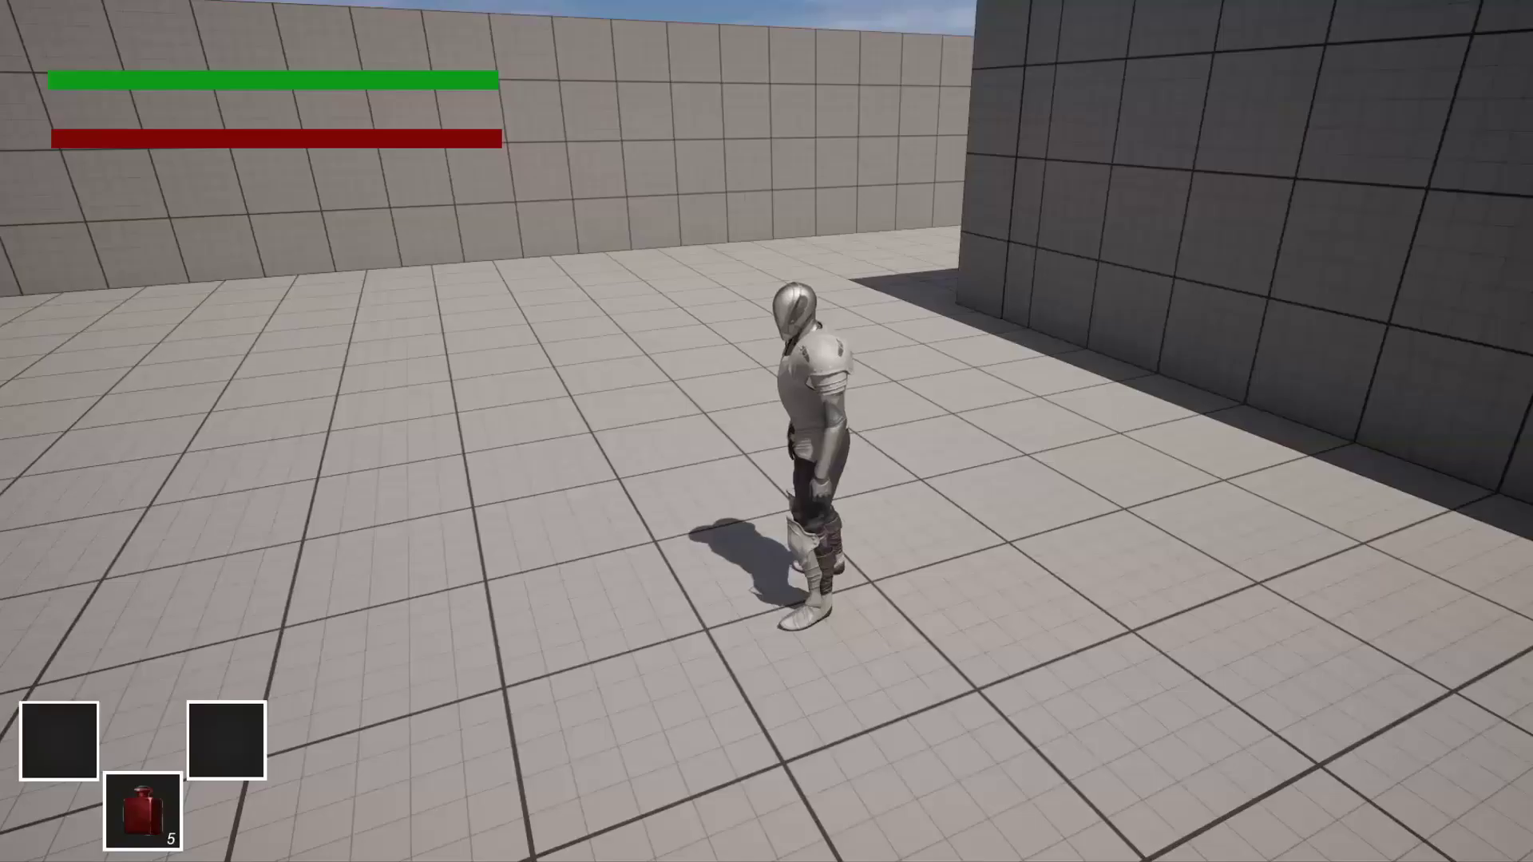
key(s)
key(w)
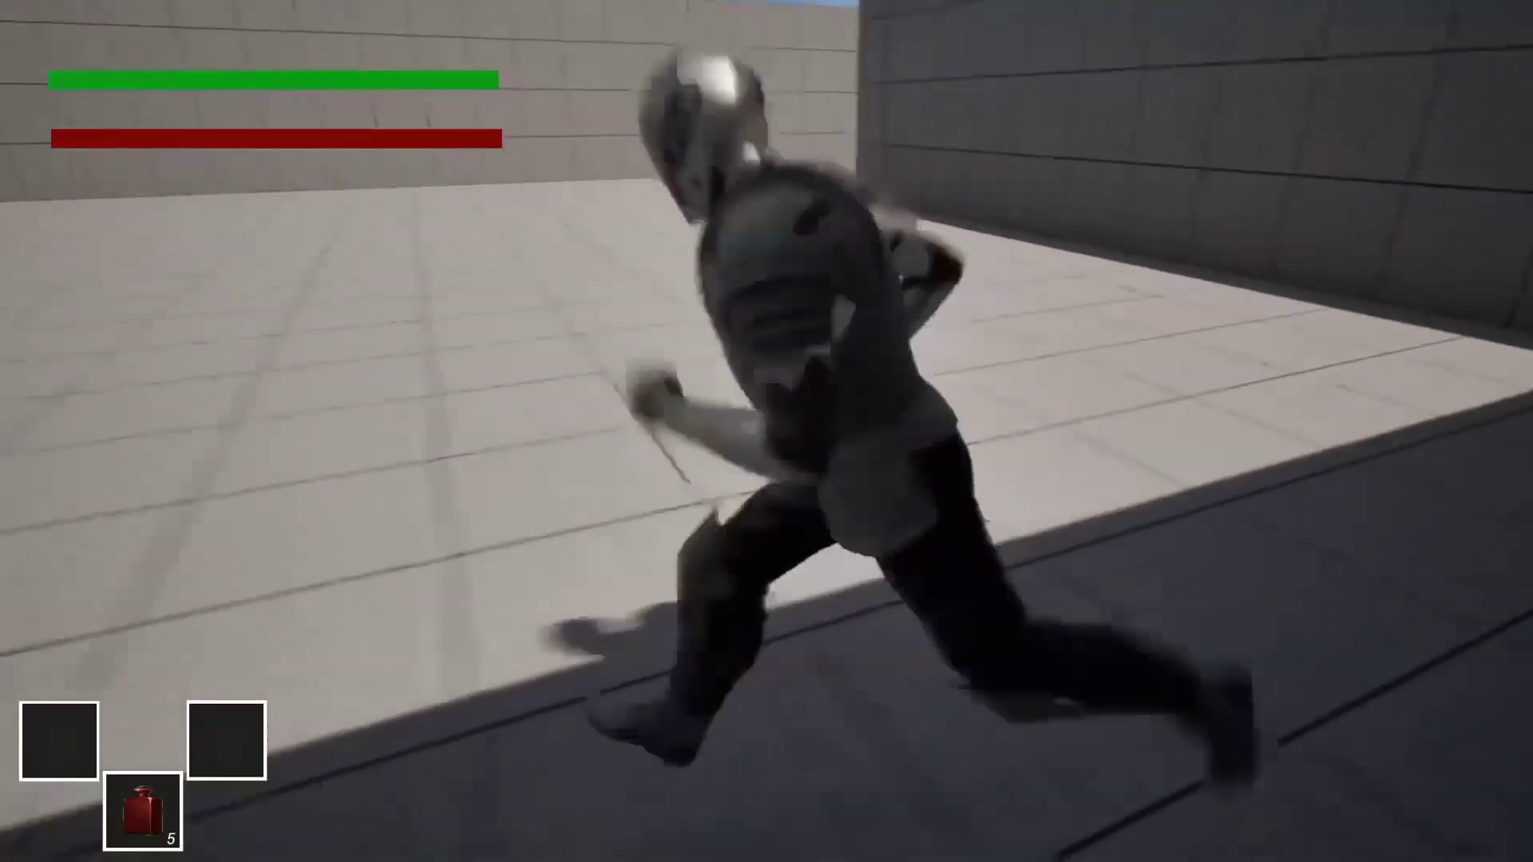
key(s)
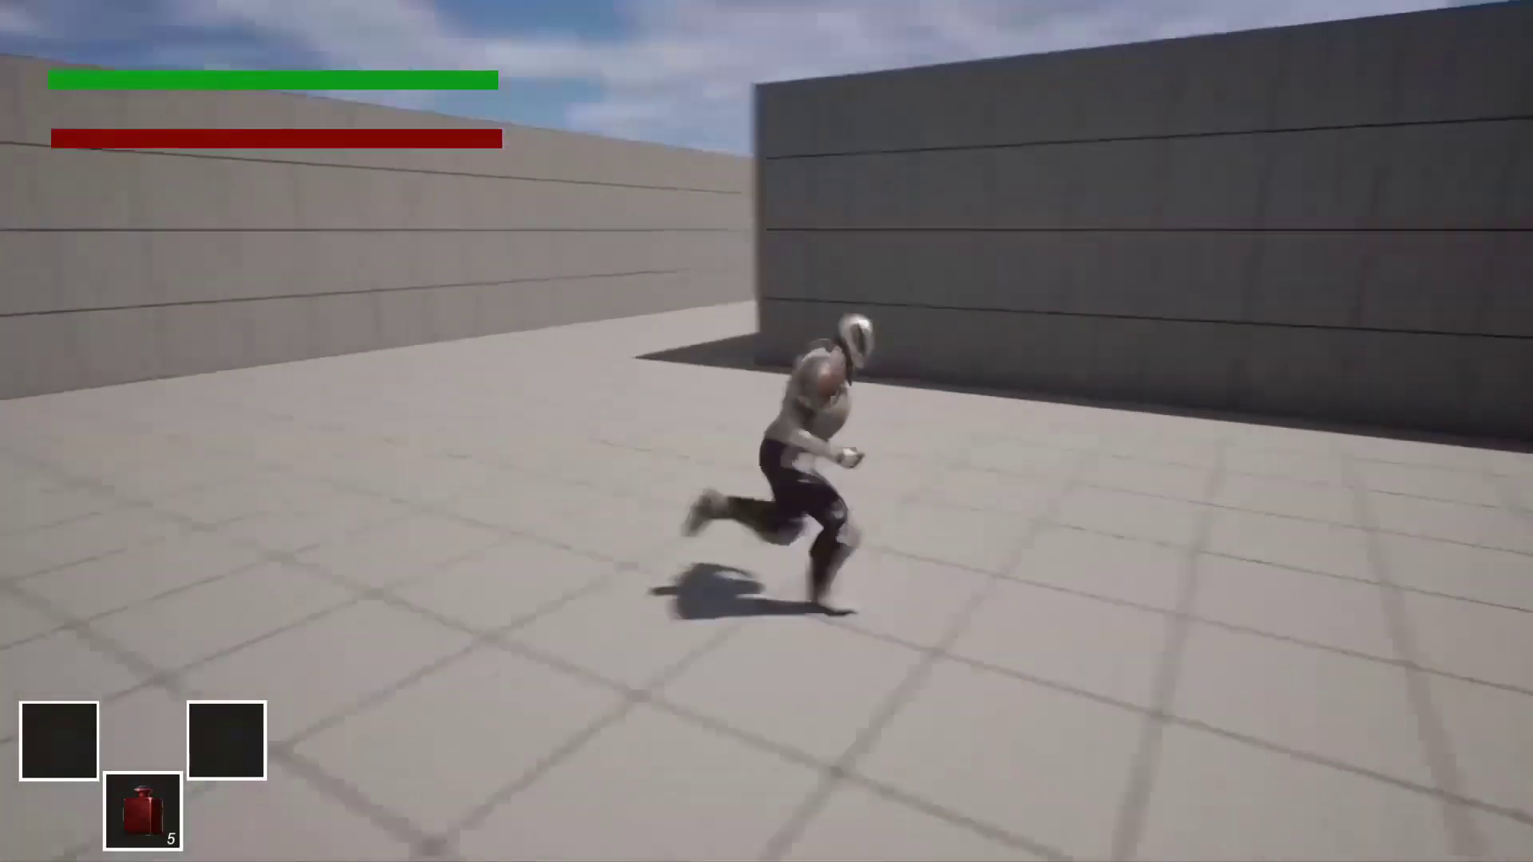
key(i)
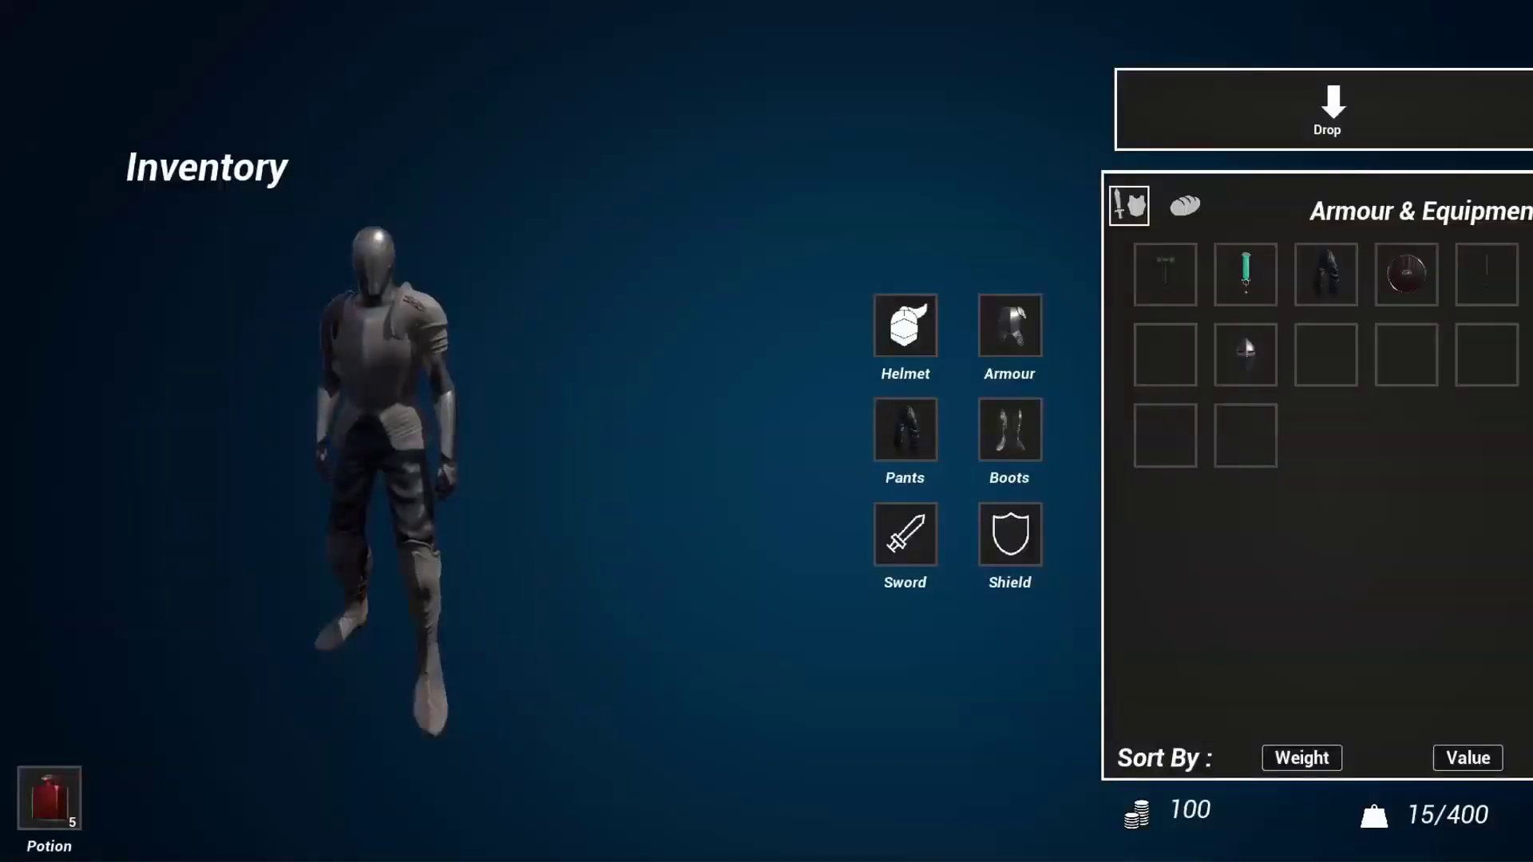
click(1163, 262)
click(1247, 354)
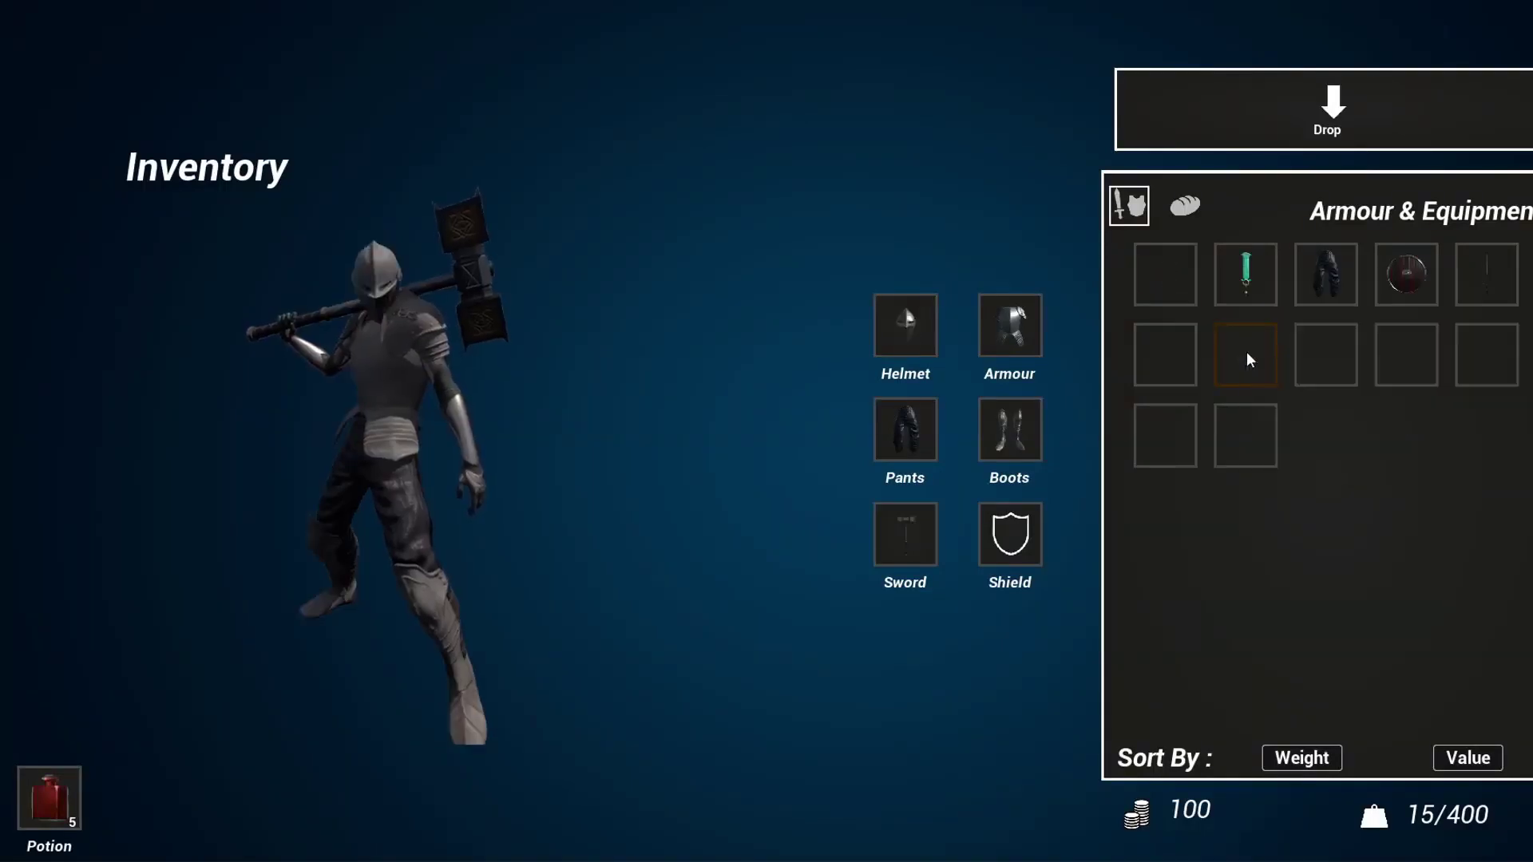
key(i)
key(s)
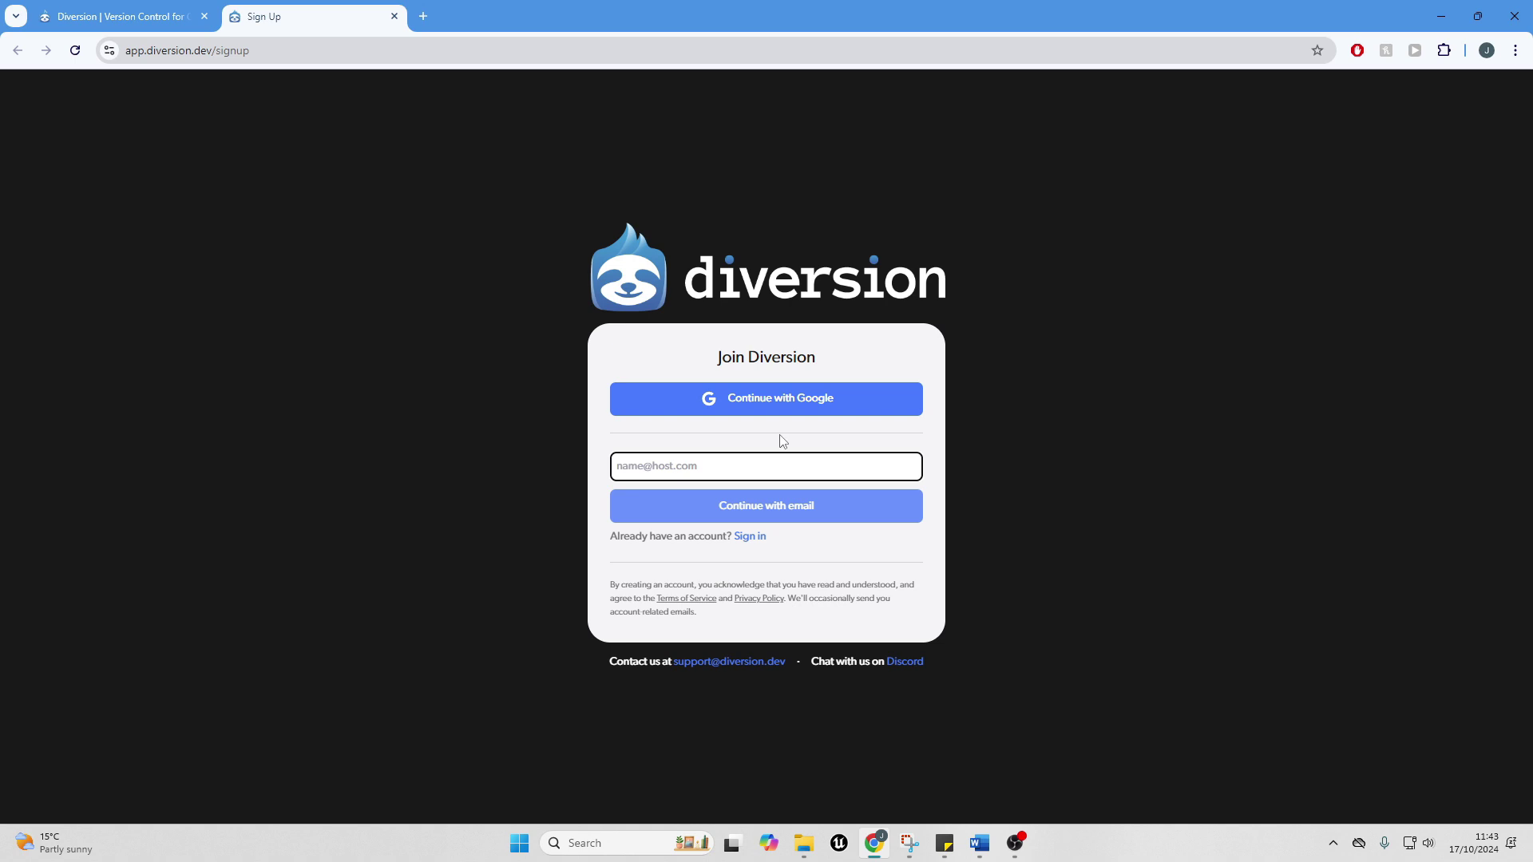
Step: Sign up for Diversion on app.diversion.dev using a Google account
click(807, 400)
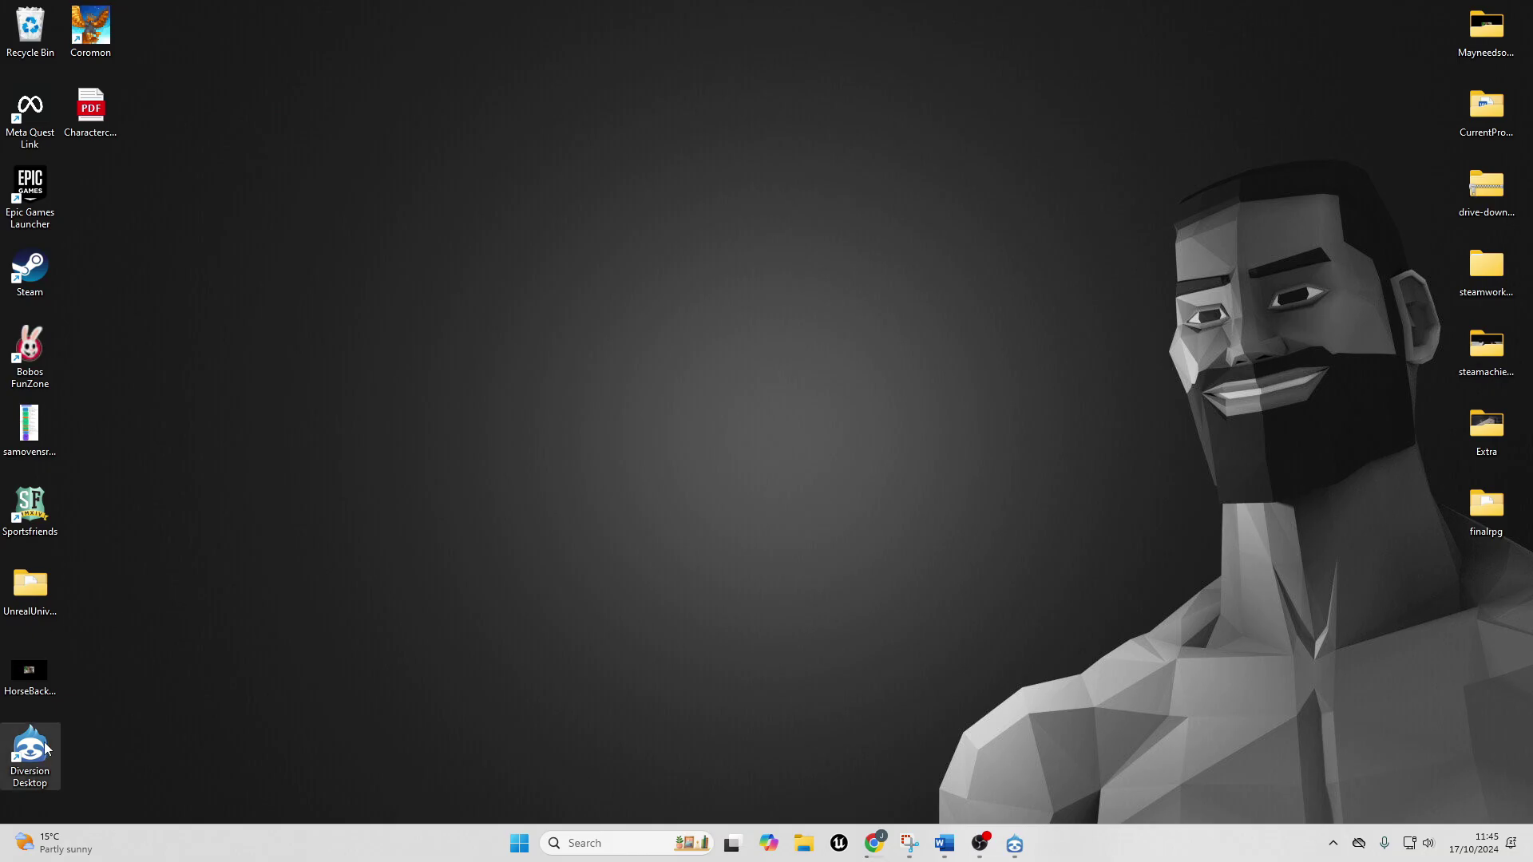
Step: Launch Diversion Desktop from its desktop shortcut and maximise the window
double_click(45, 748)
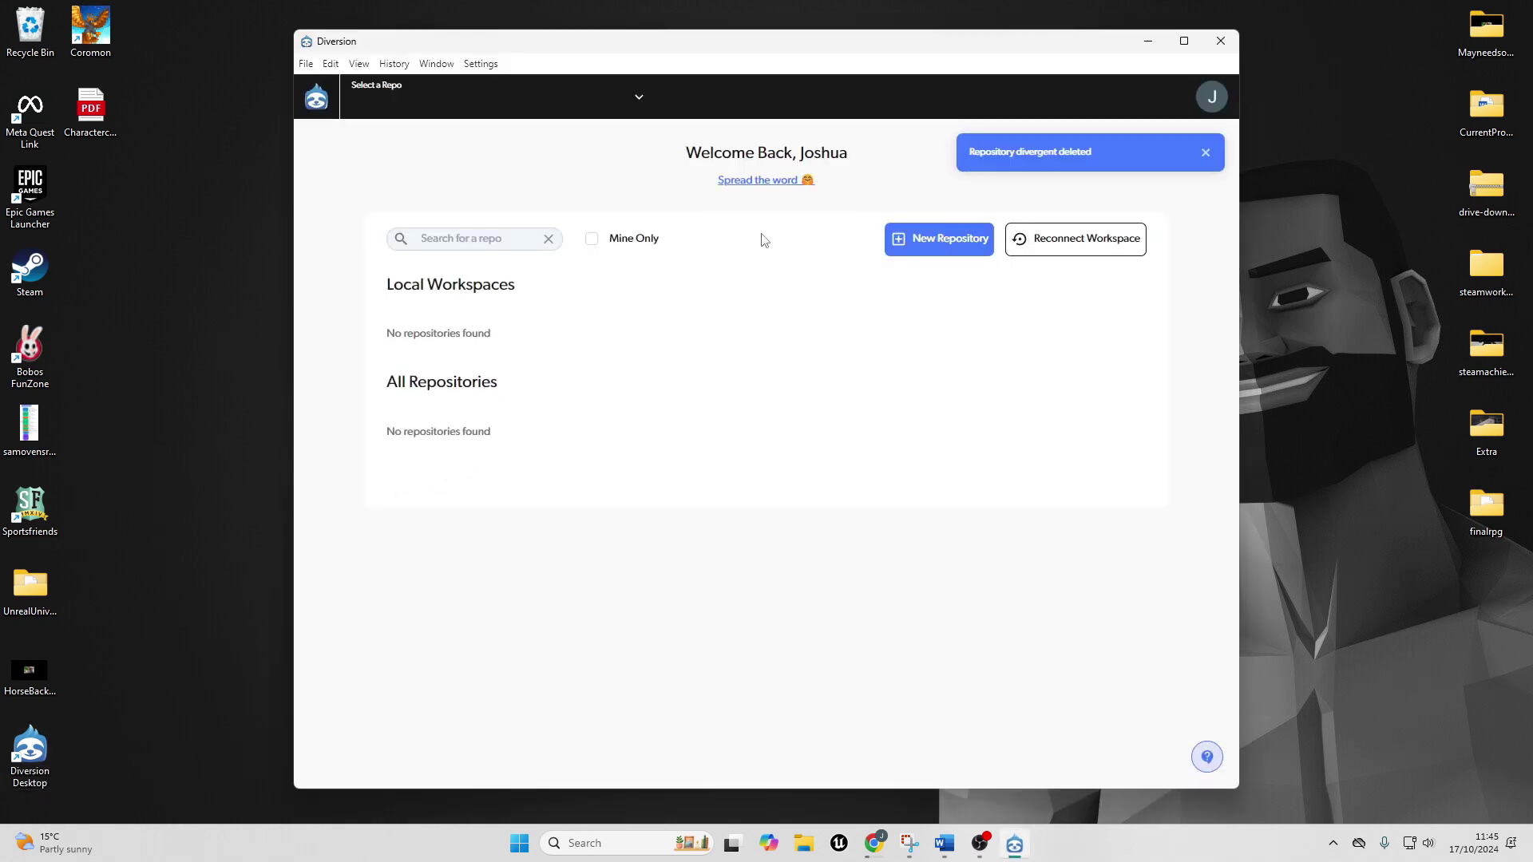
key(super+Up)
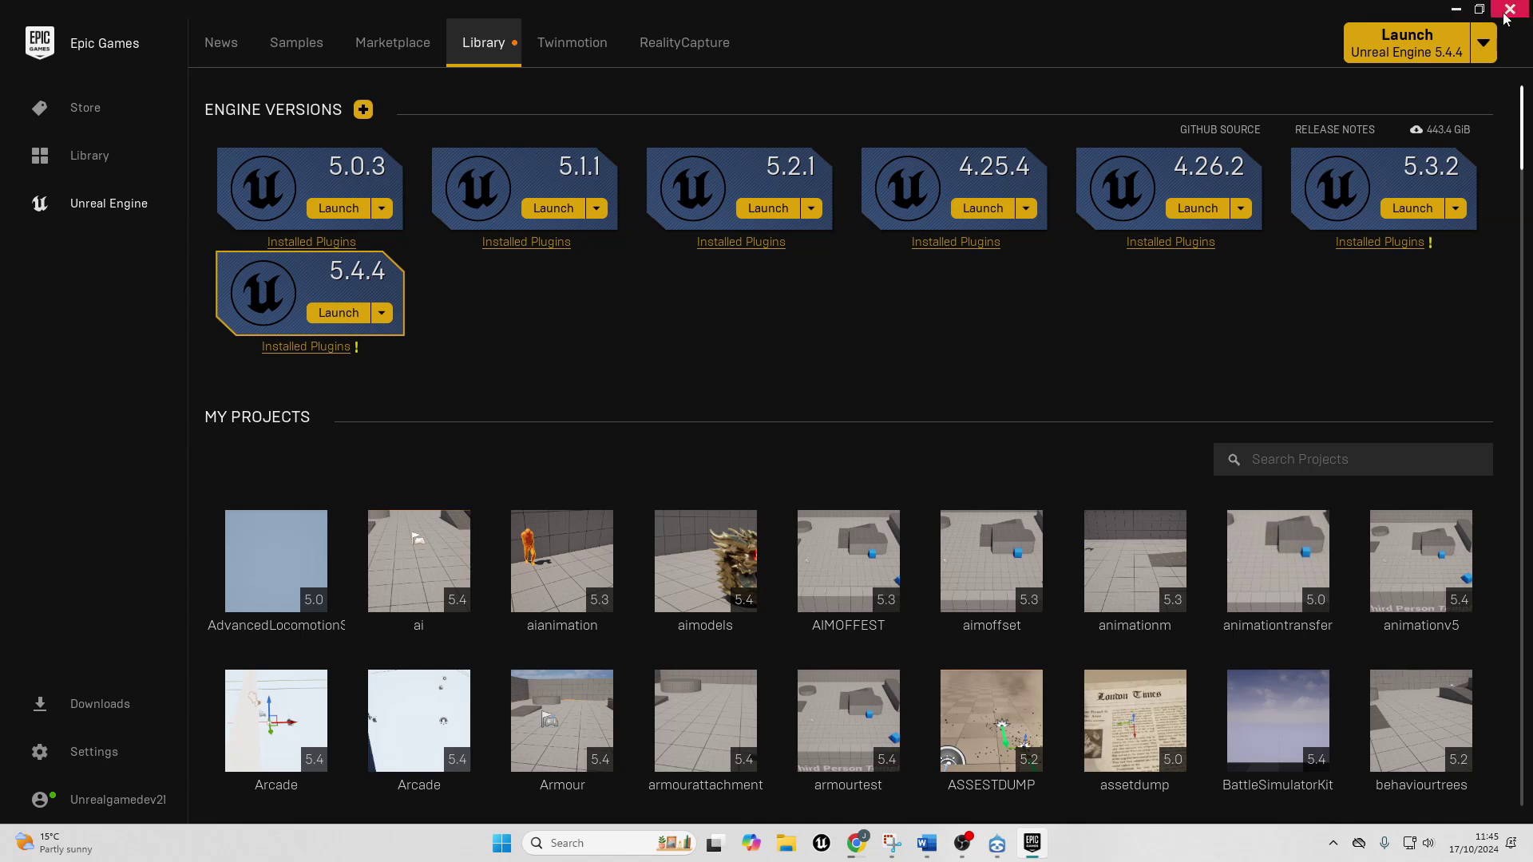
Step: Create a Third Person Unreal Engine 5.4.4 project named versioncontroltest
click(1406, 53)
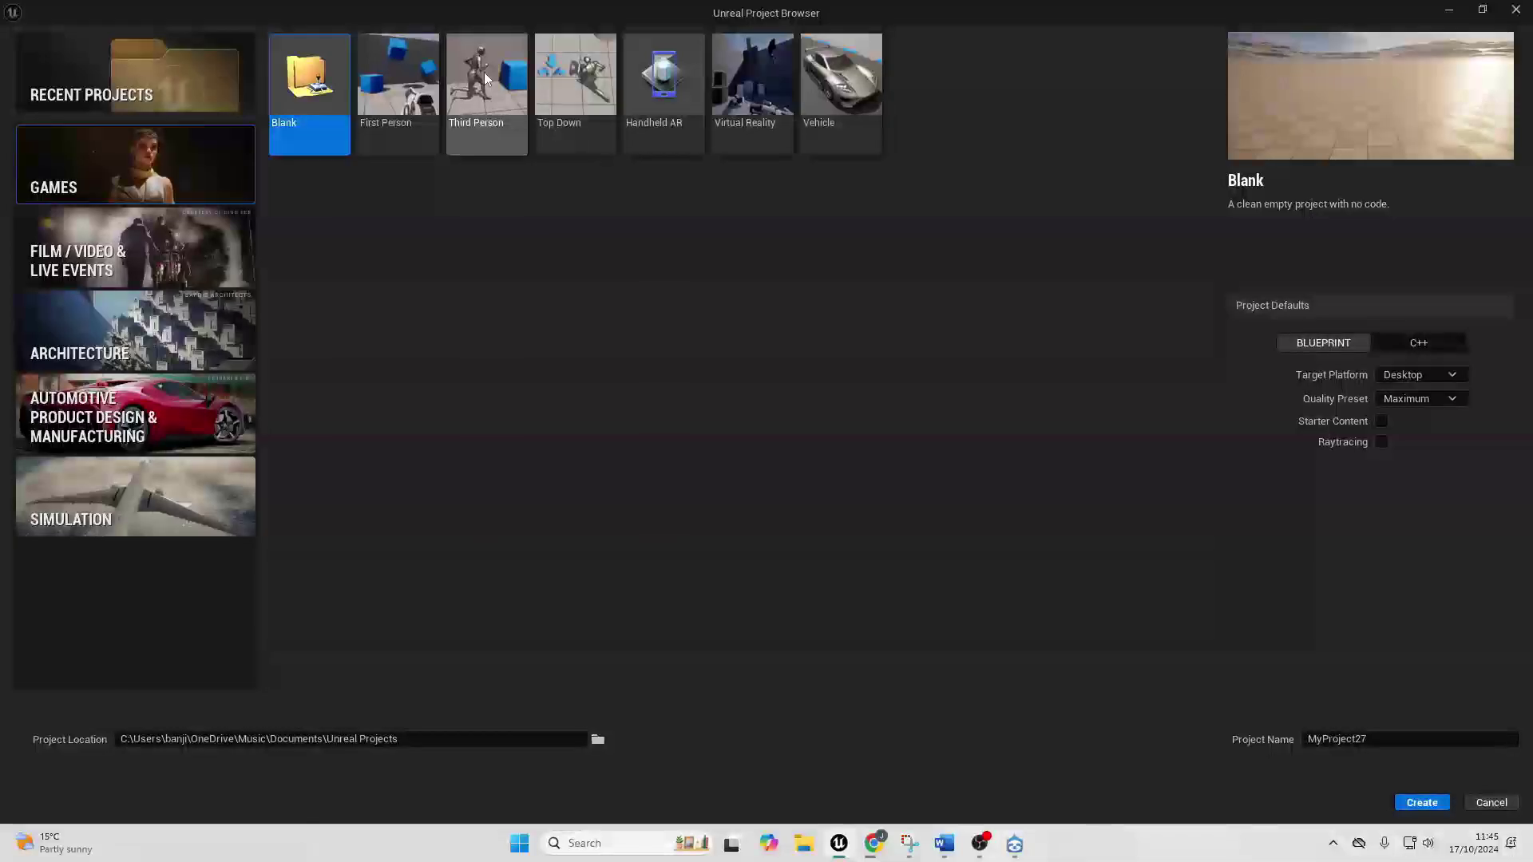
click(484, 72)
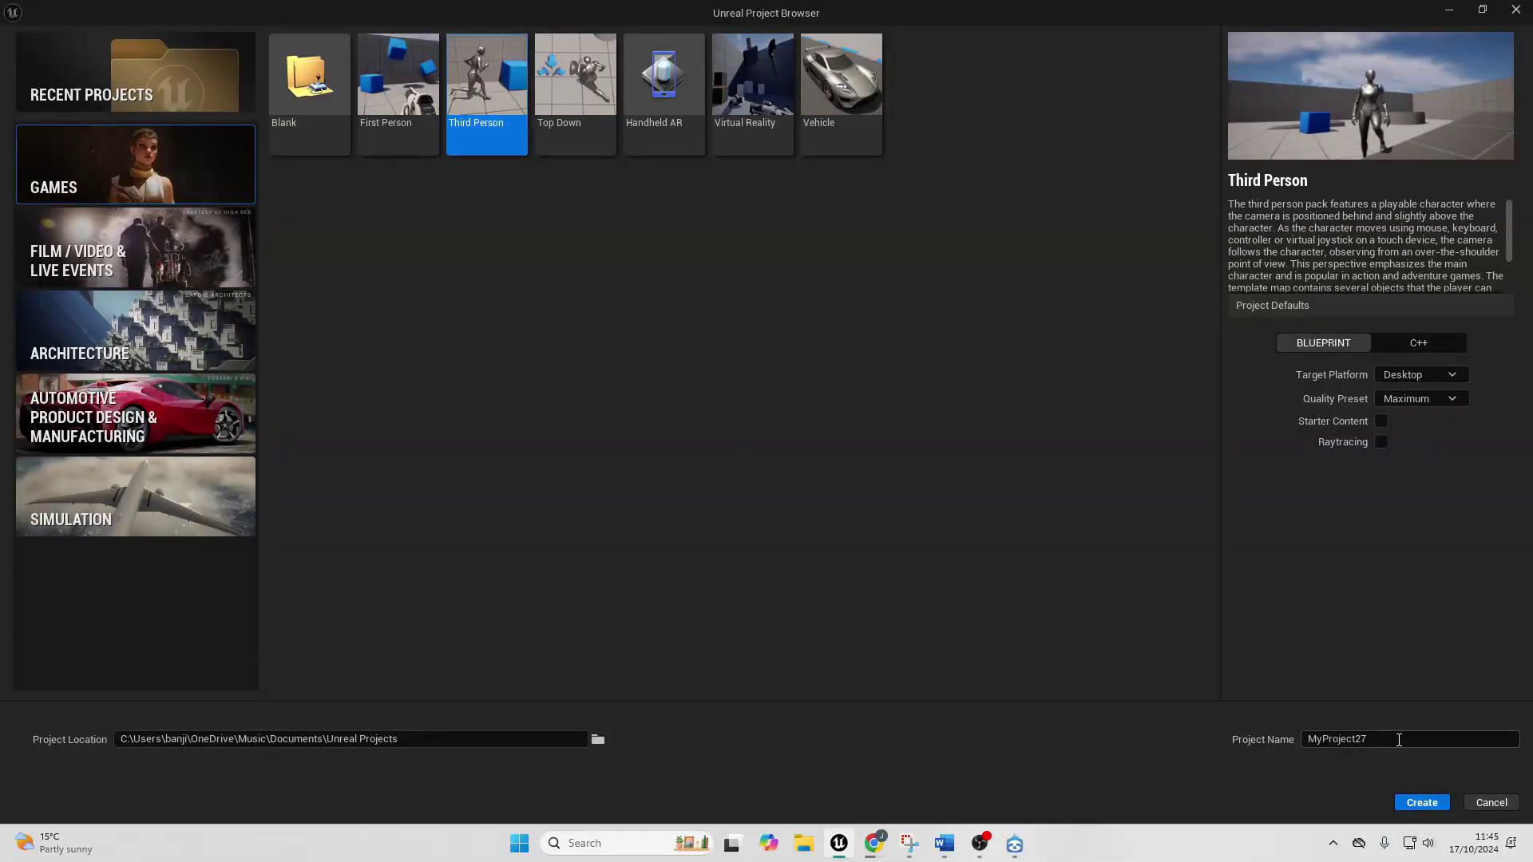
click(1372, 739)
text(versioncontr)
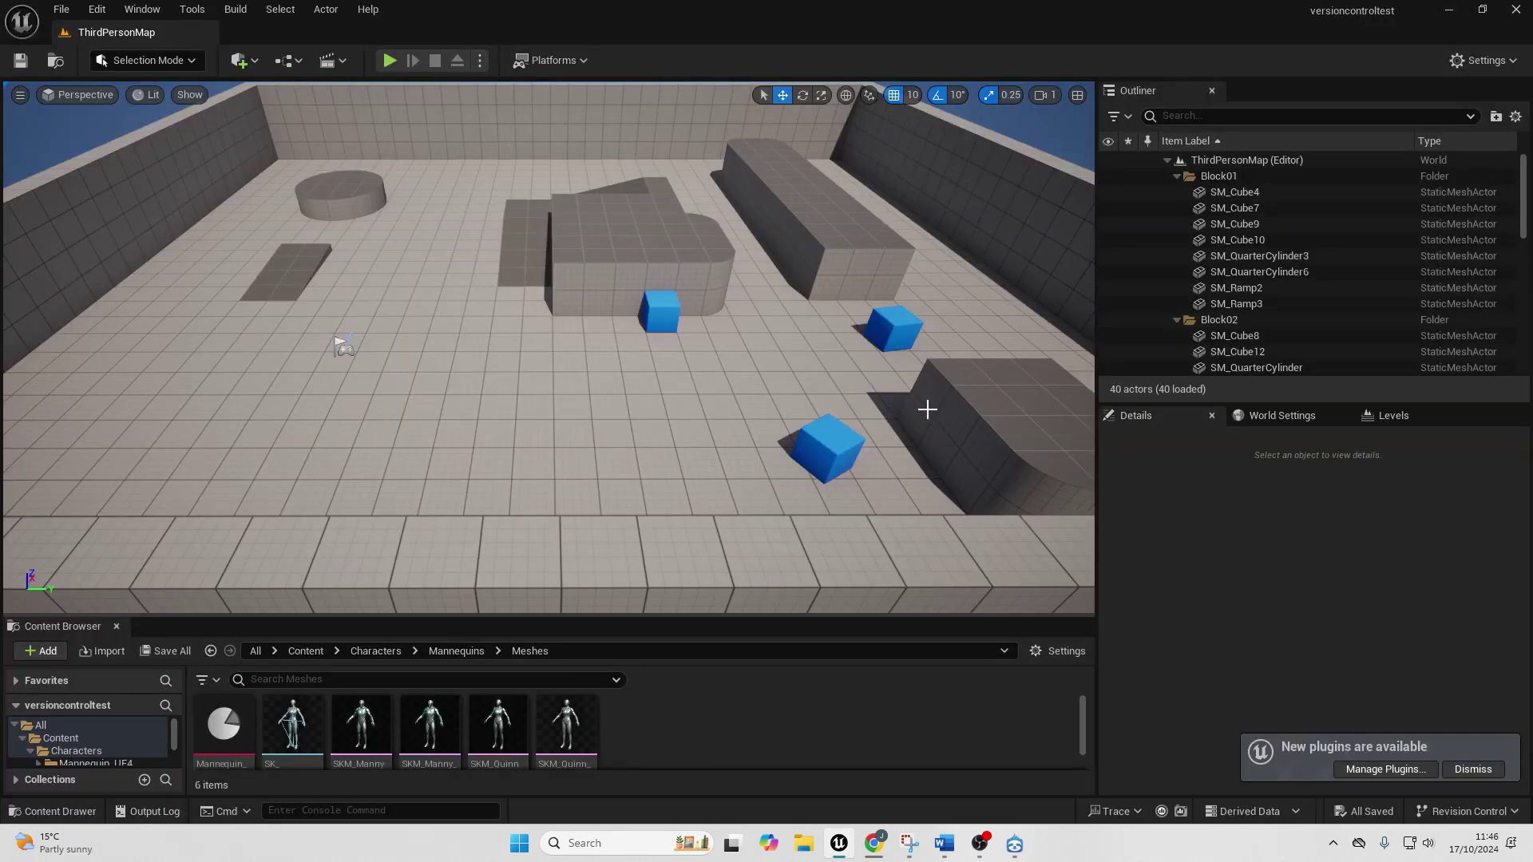
click(1015, 844)
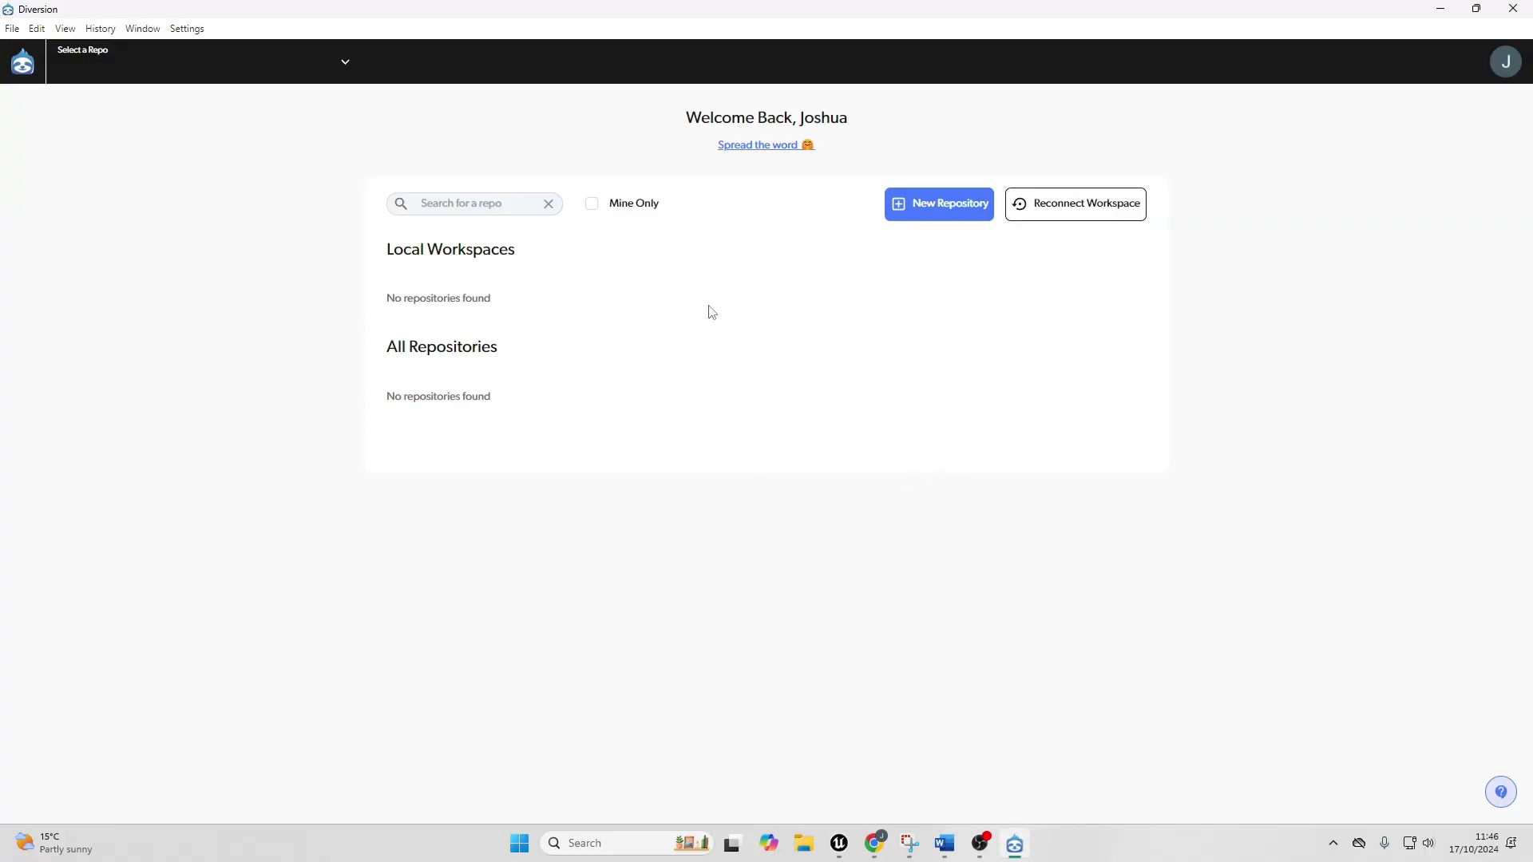
Step: Create a Diversion repository from the existing versioncontroltest folder on the C: drive
click(939, 206)
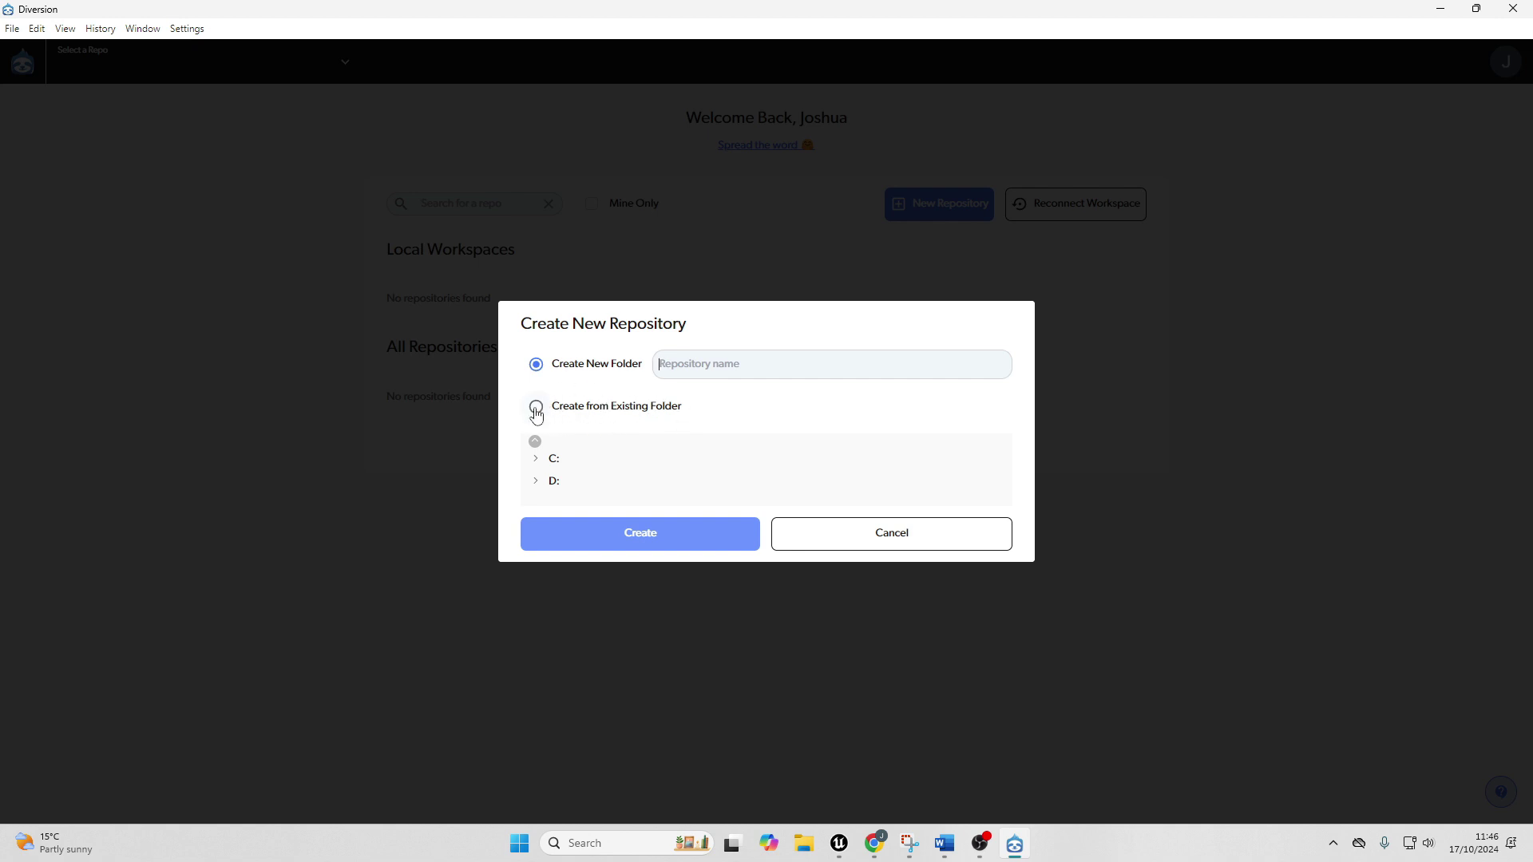
click(536, 409)
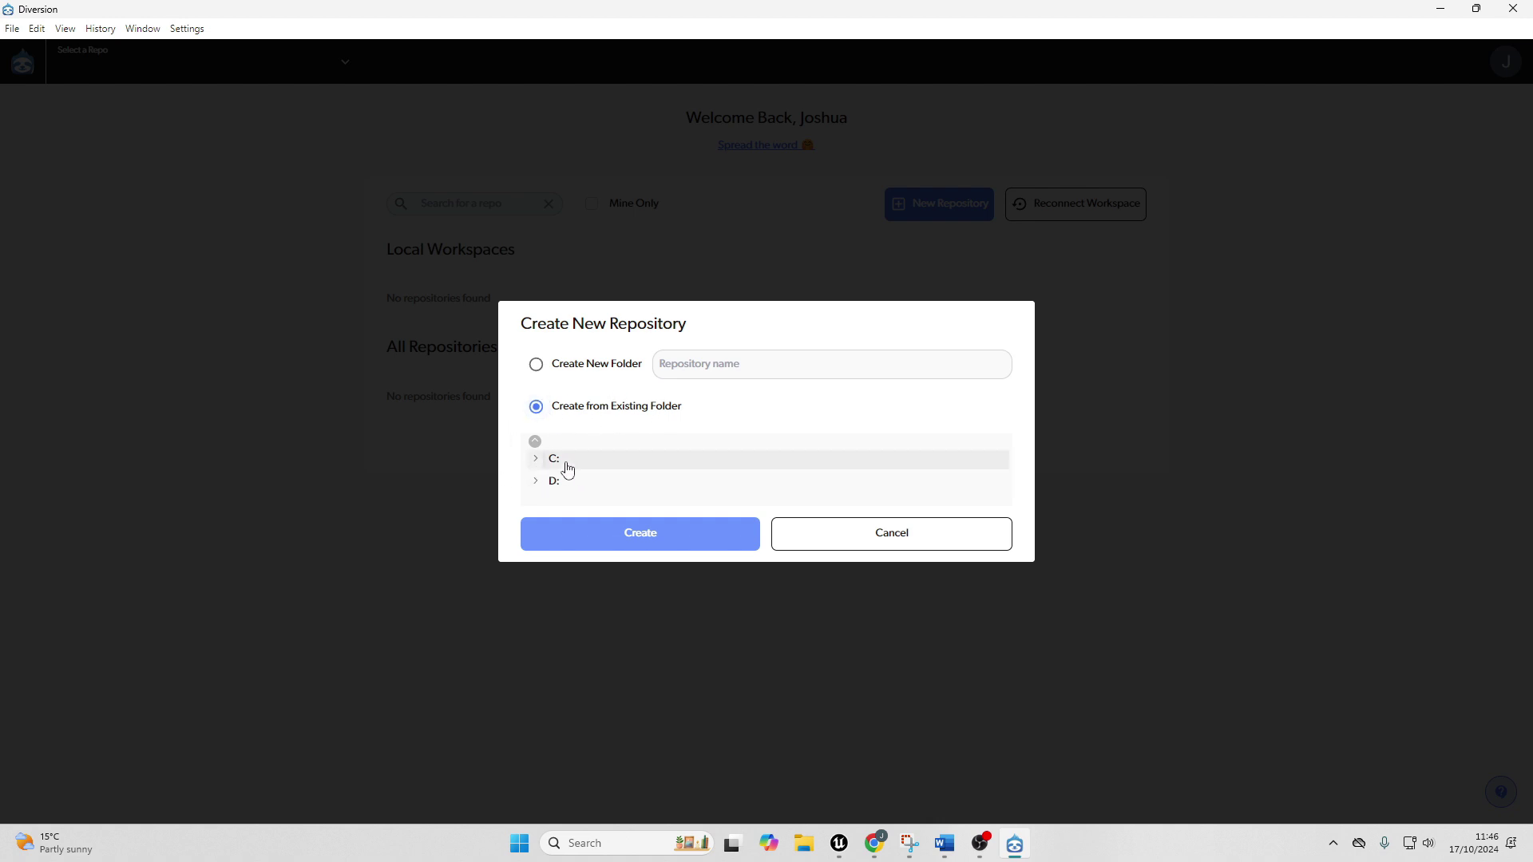
click(536, 459)
scroll(678, 439, down, 10)
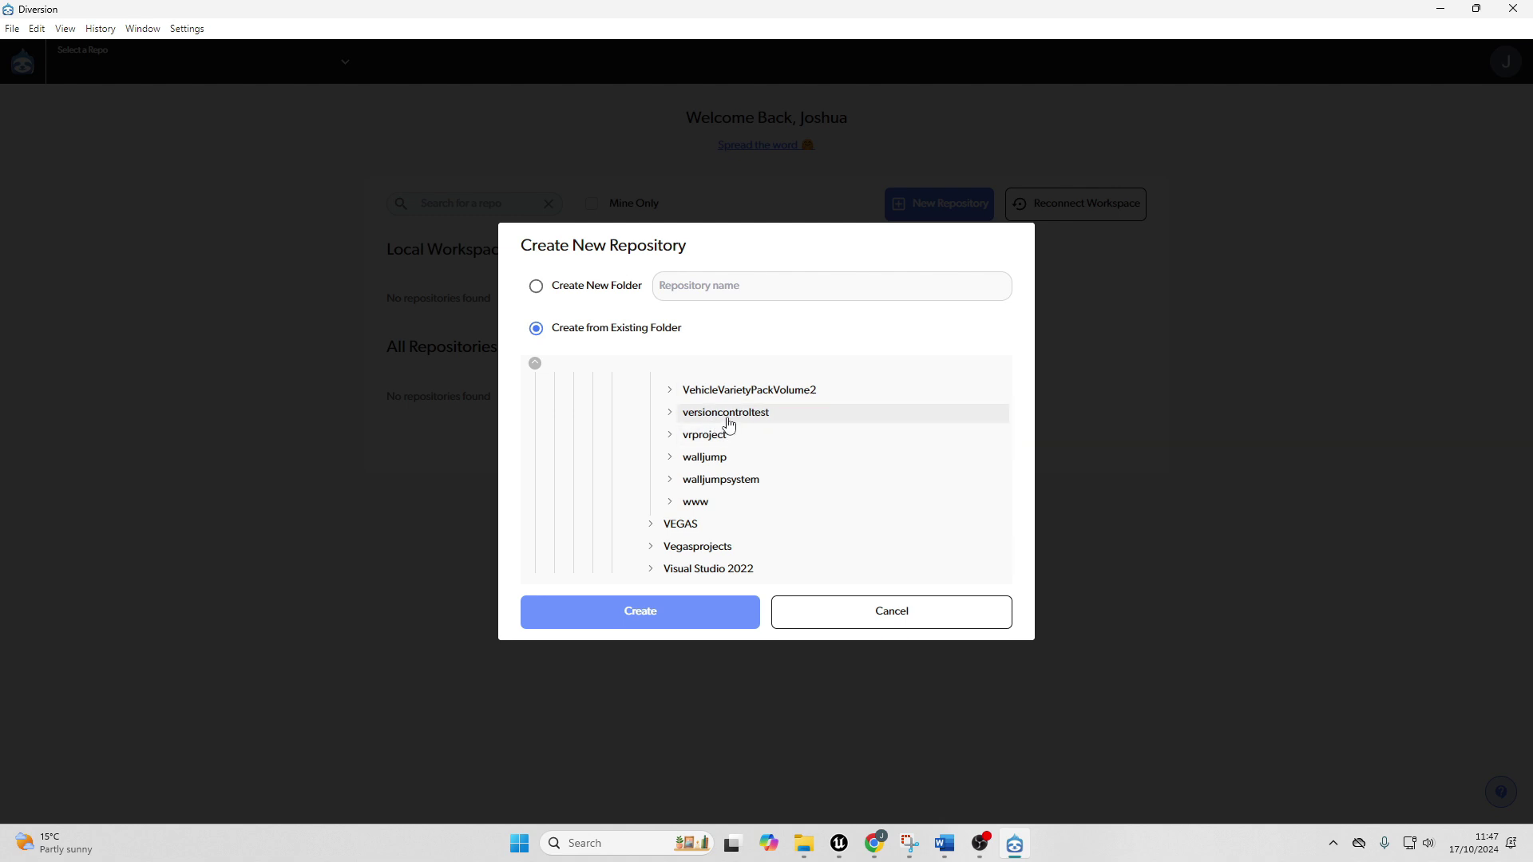
click(742, 419)
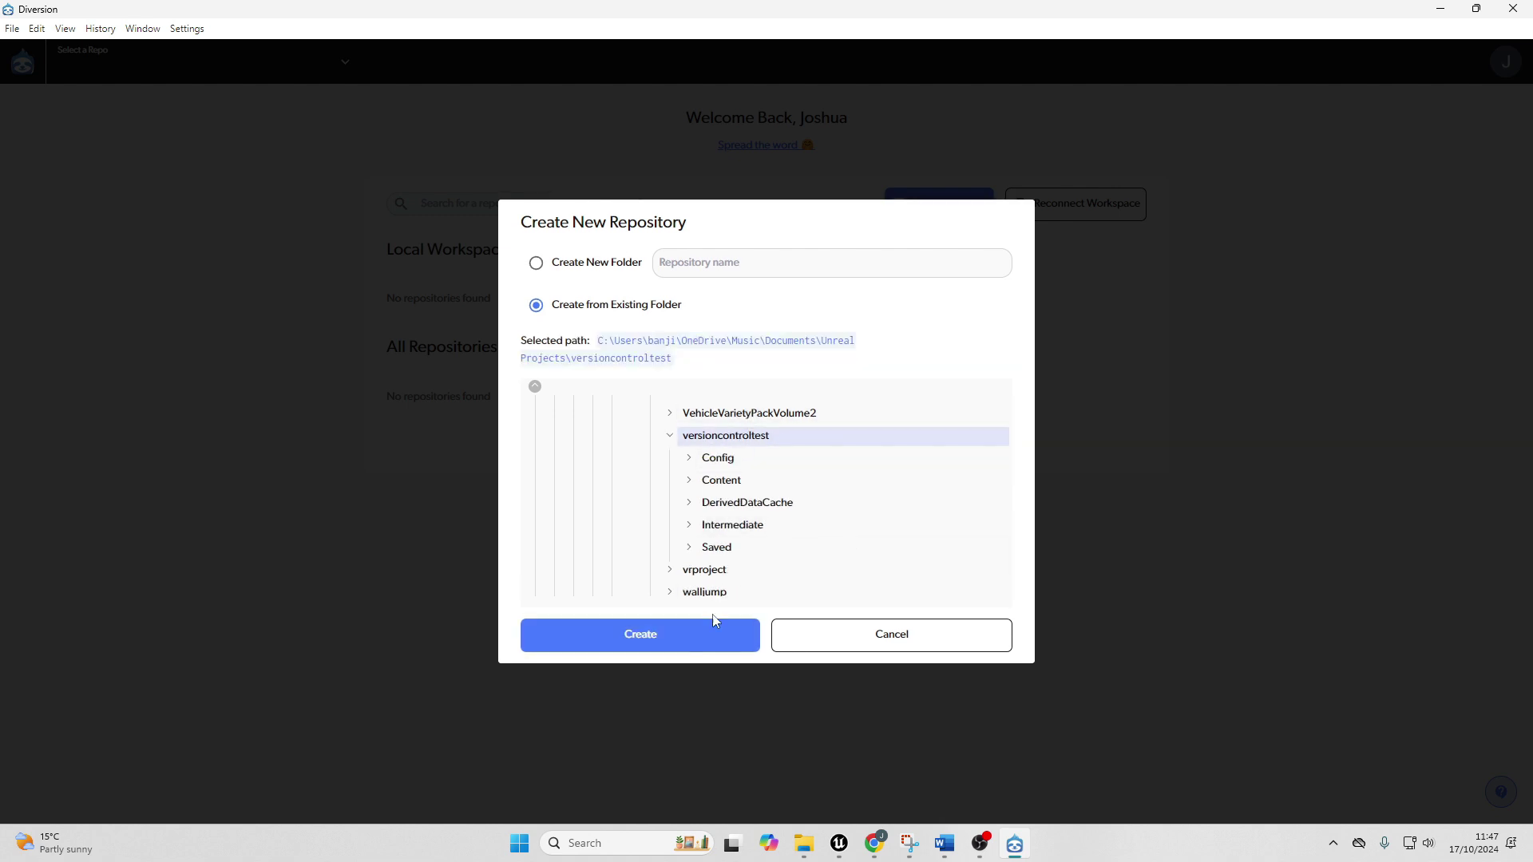
click(704, 639)
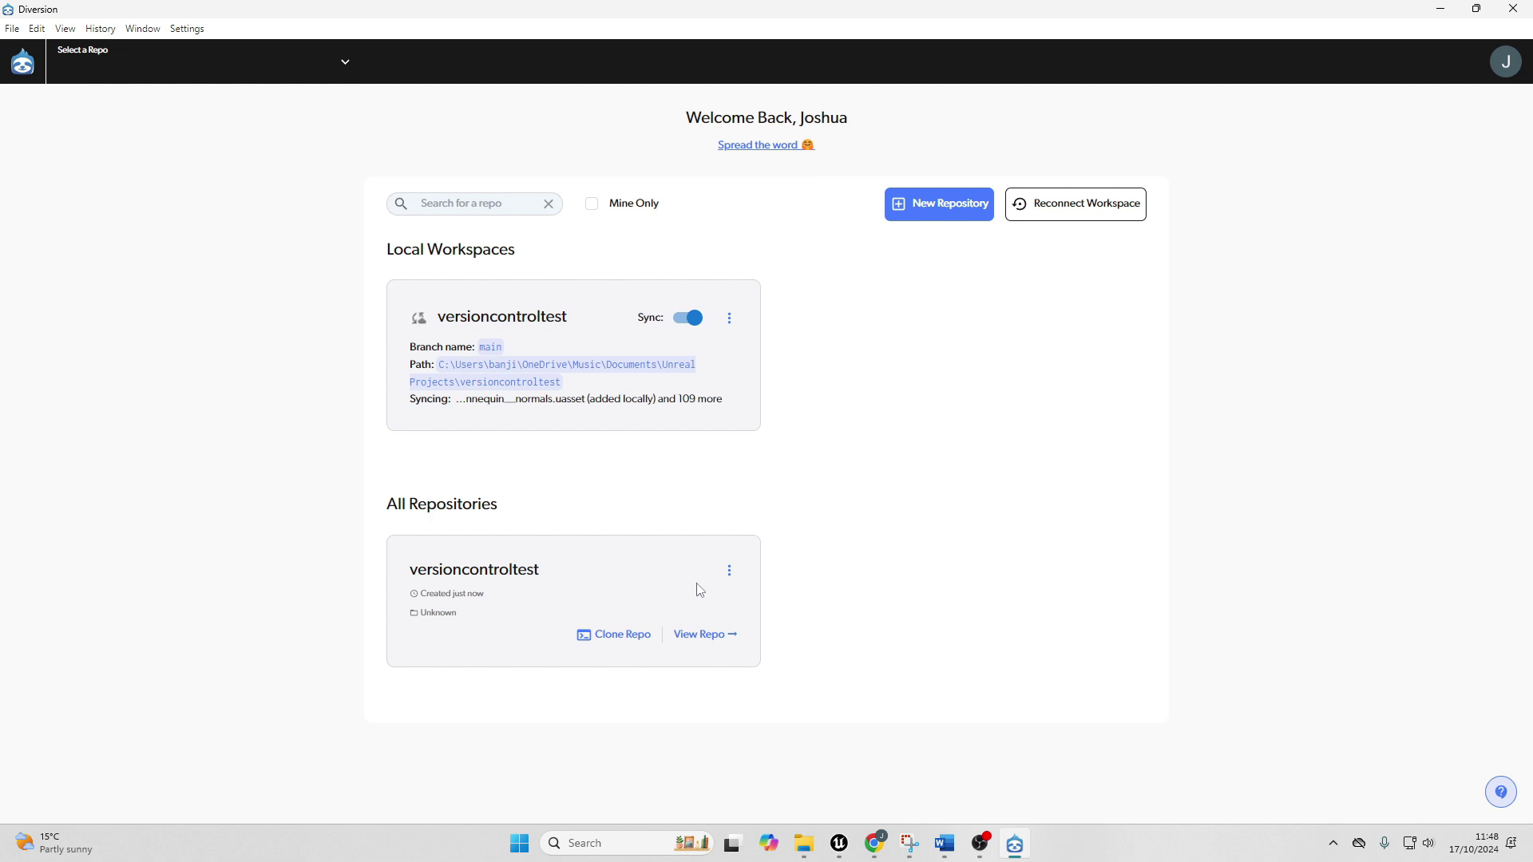
Step: Commit all changed versioncontroltest files to main with the message 'Project set up'
click(710, 639)
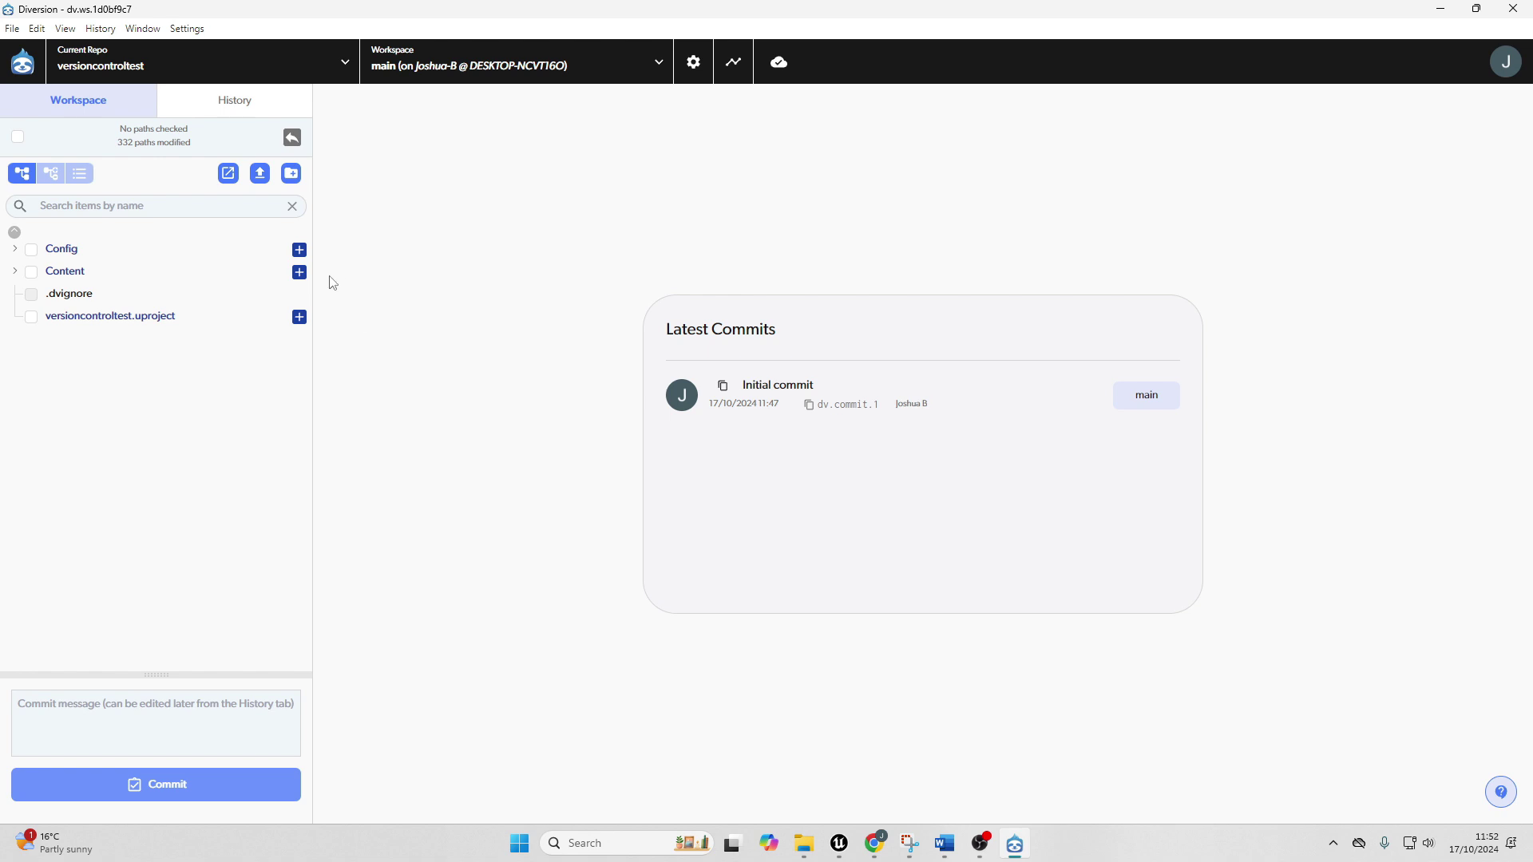
click(18, 137)
click(111, 715)
text(Project set up)
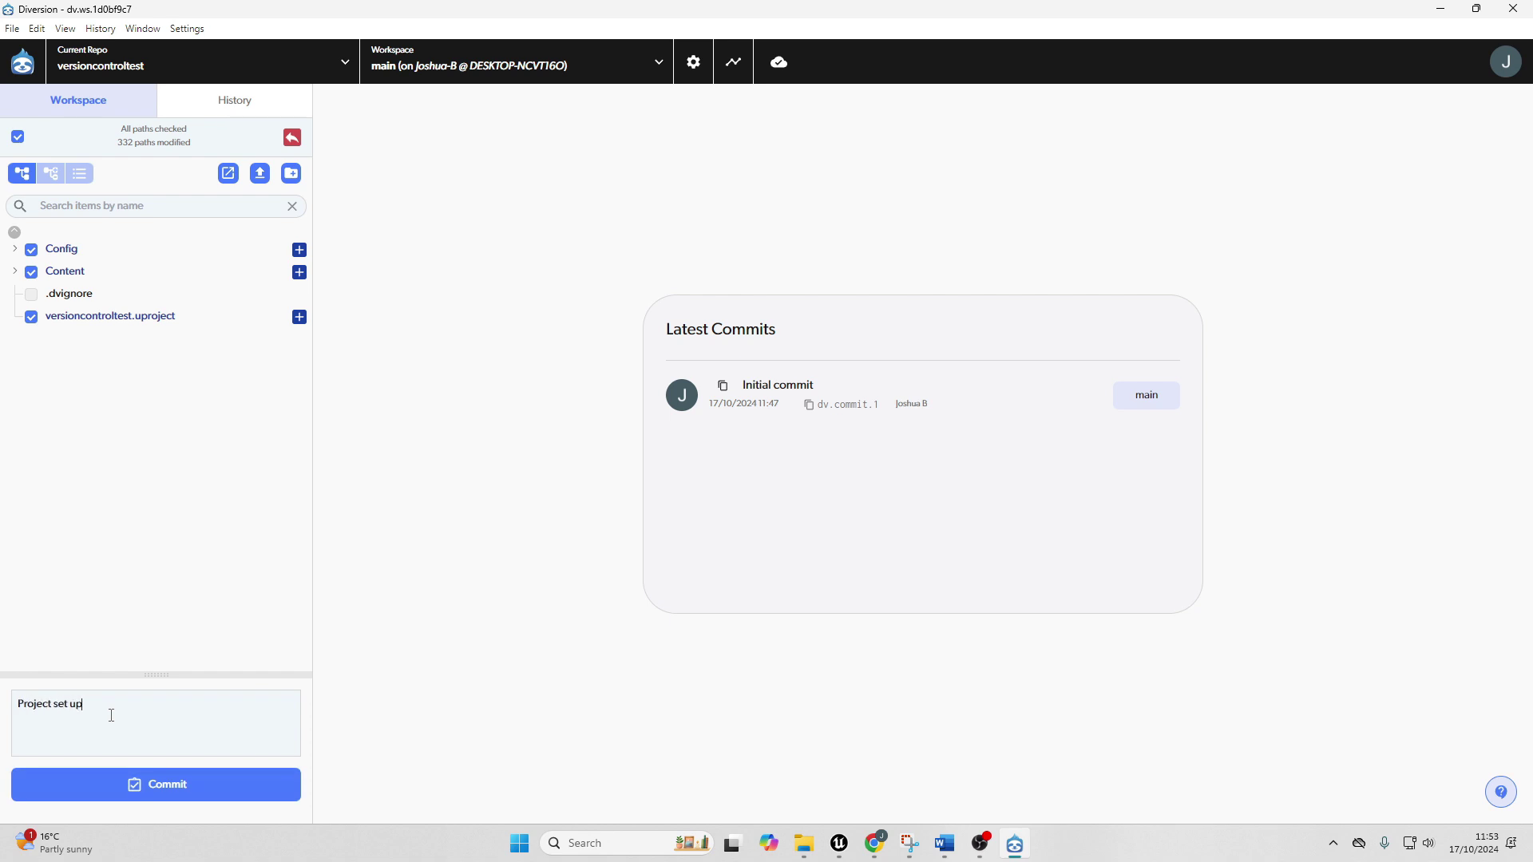
click(144, 790)
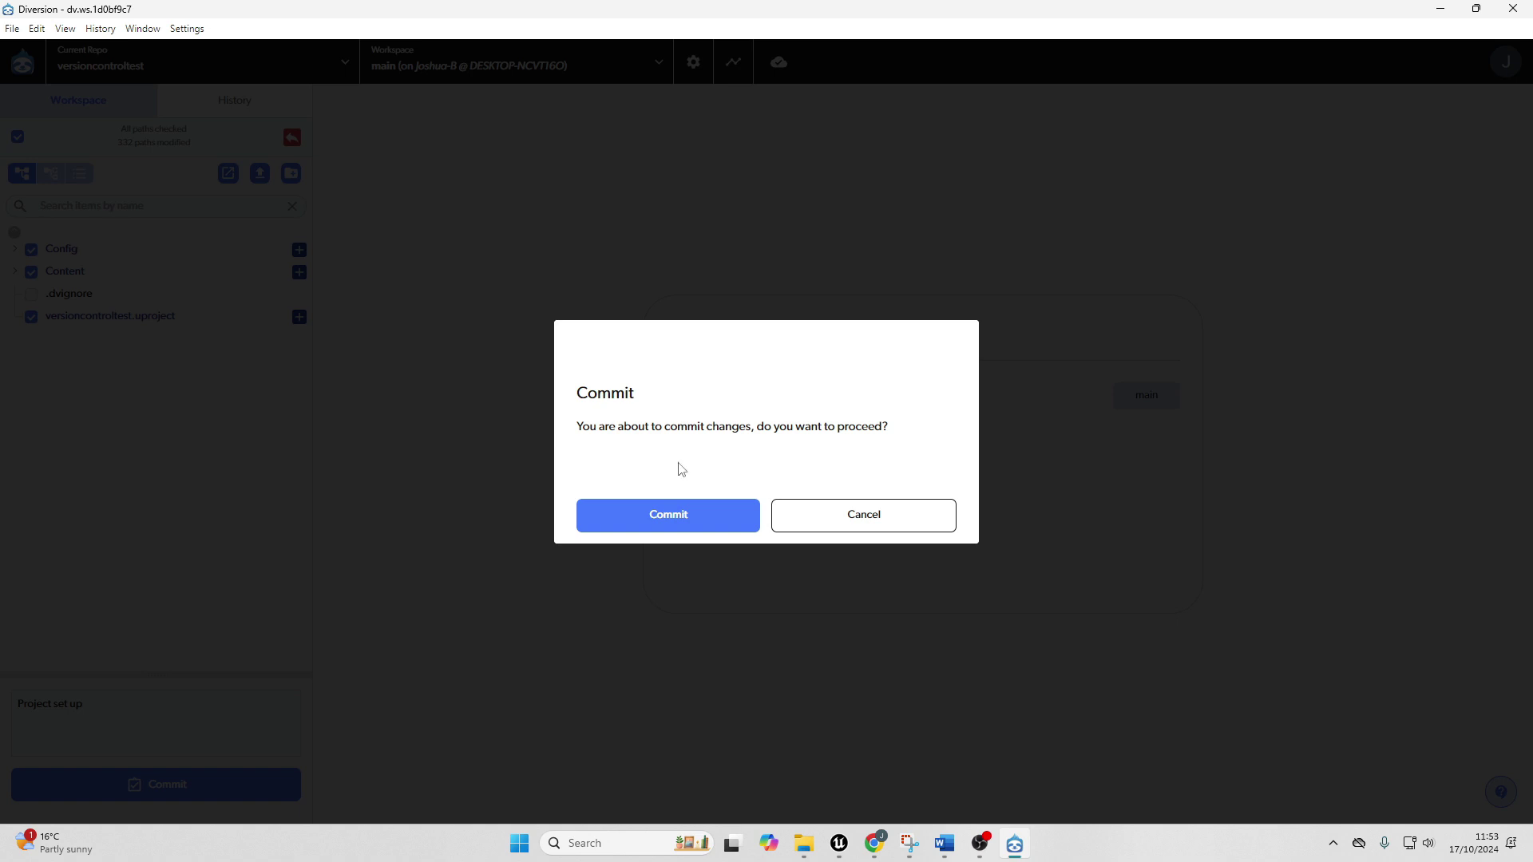
click(684, 520)
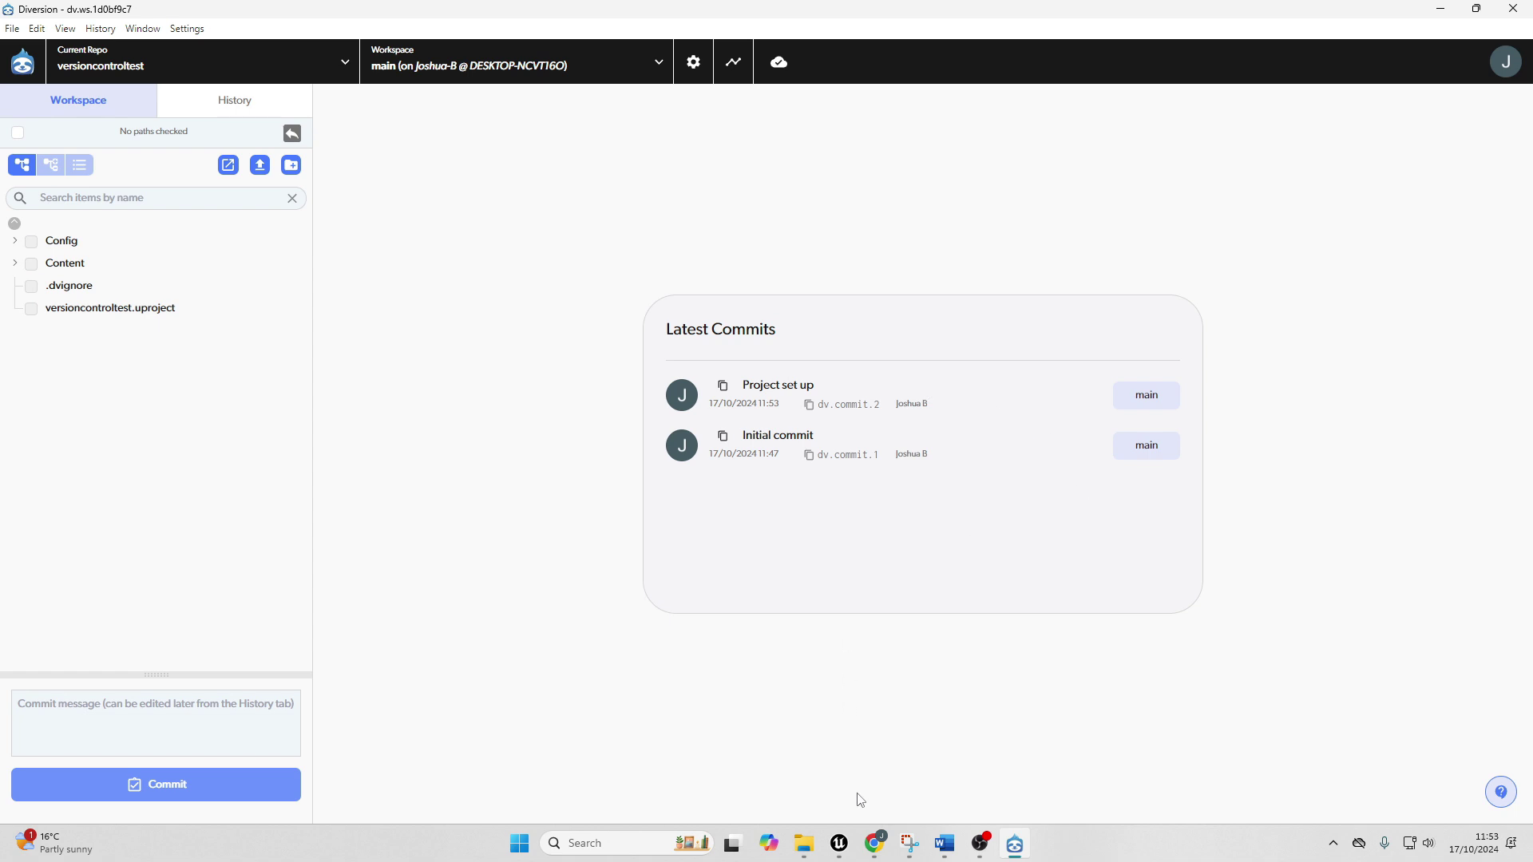
Step: Duplicate SM_ChamferCube leftward to Y=1670 and save the level
mouse_move(839, 843)
click(849, 756)
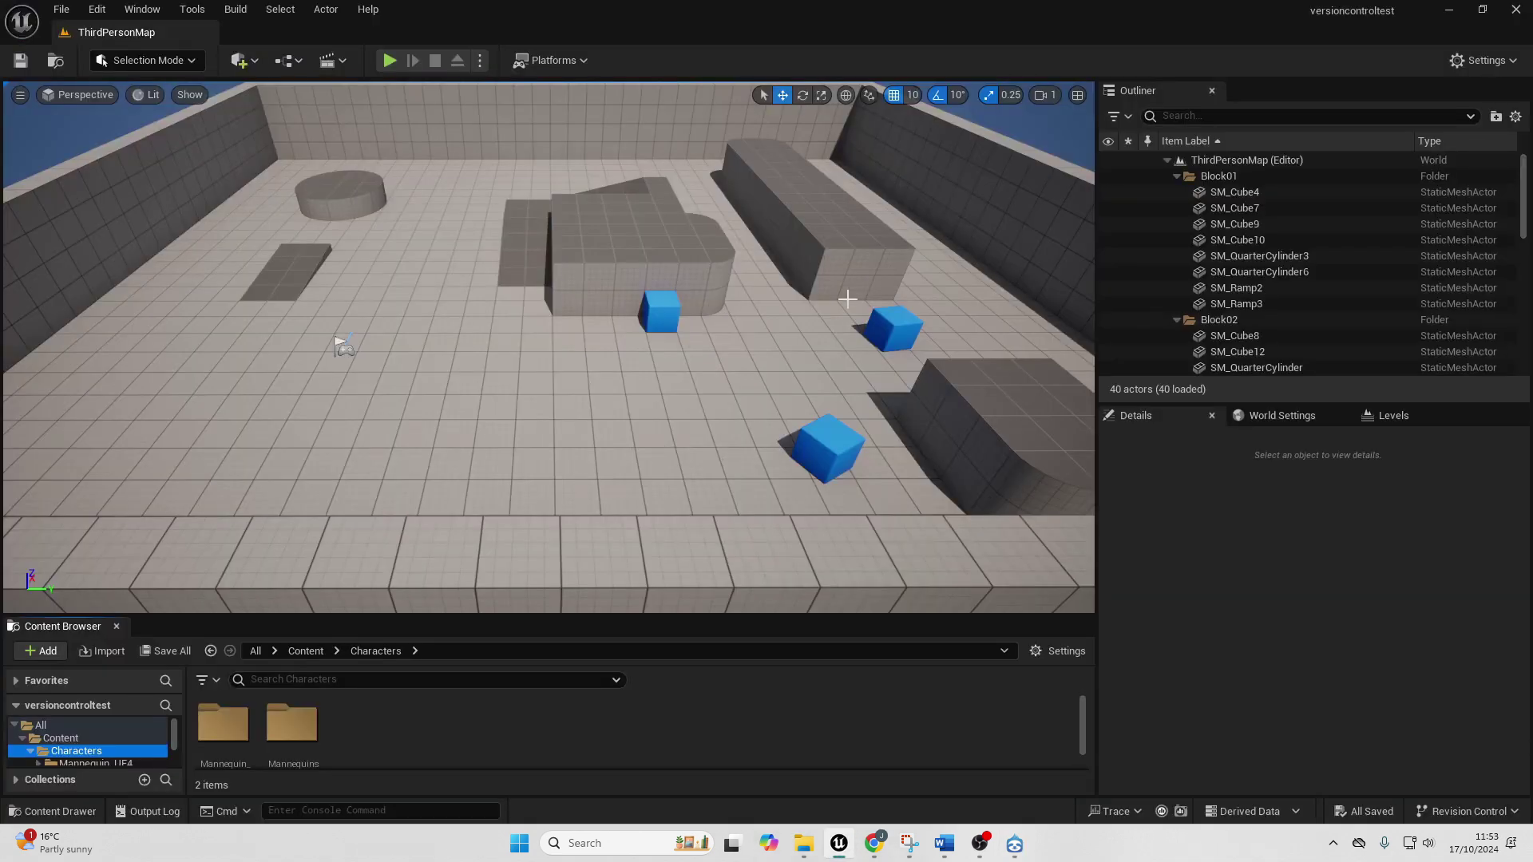
click(643, 306)
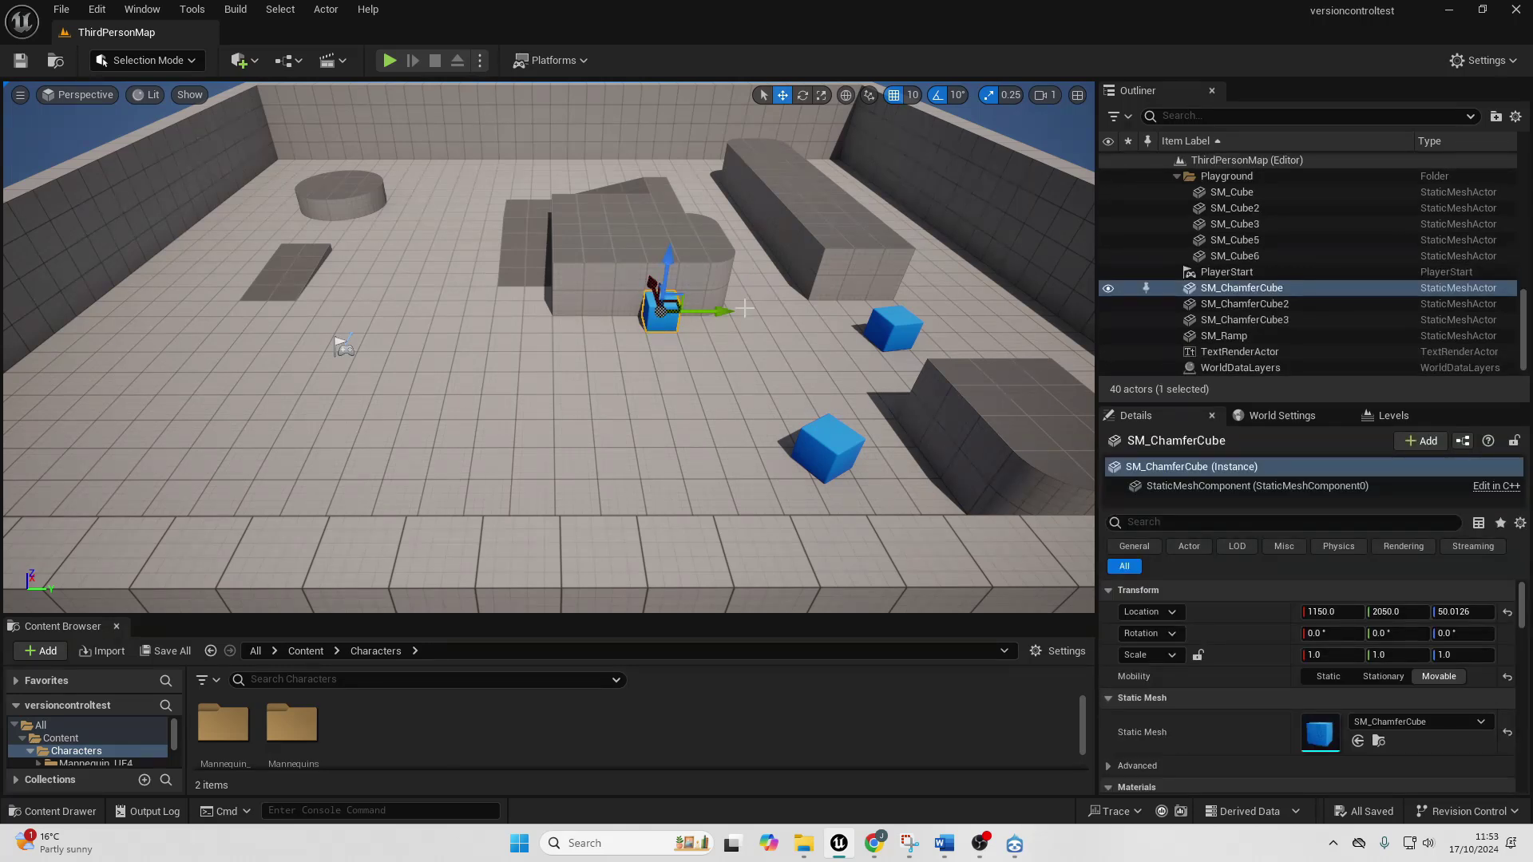
alt+drag(721, 311, 604, 318)
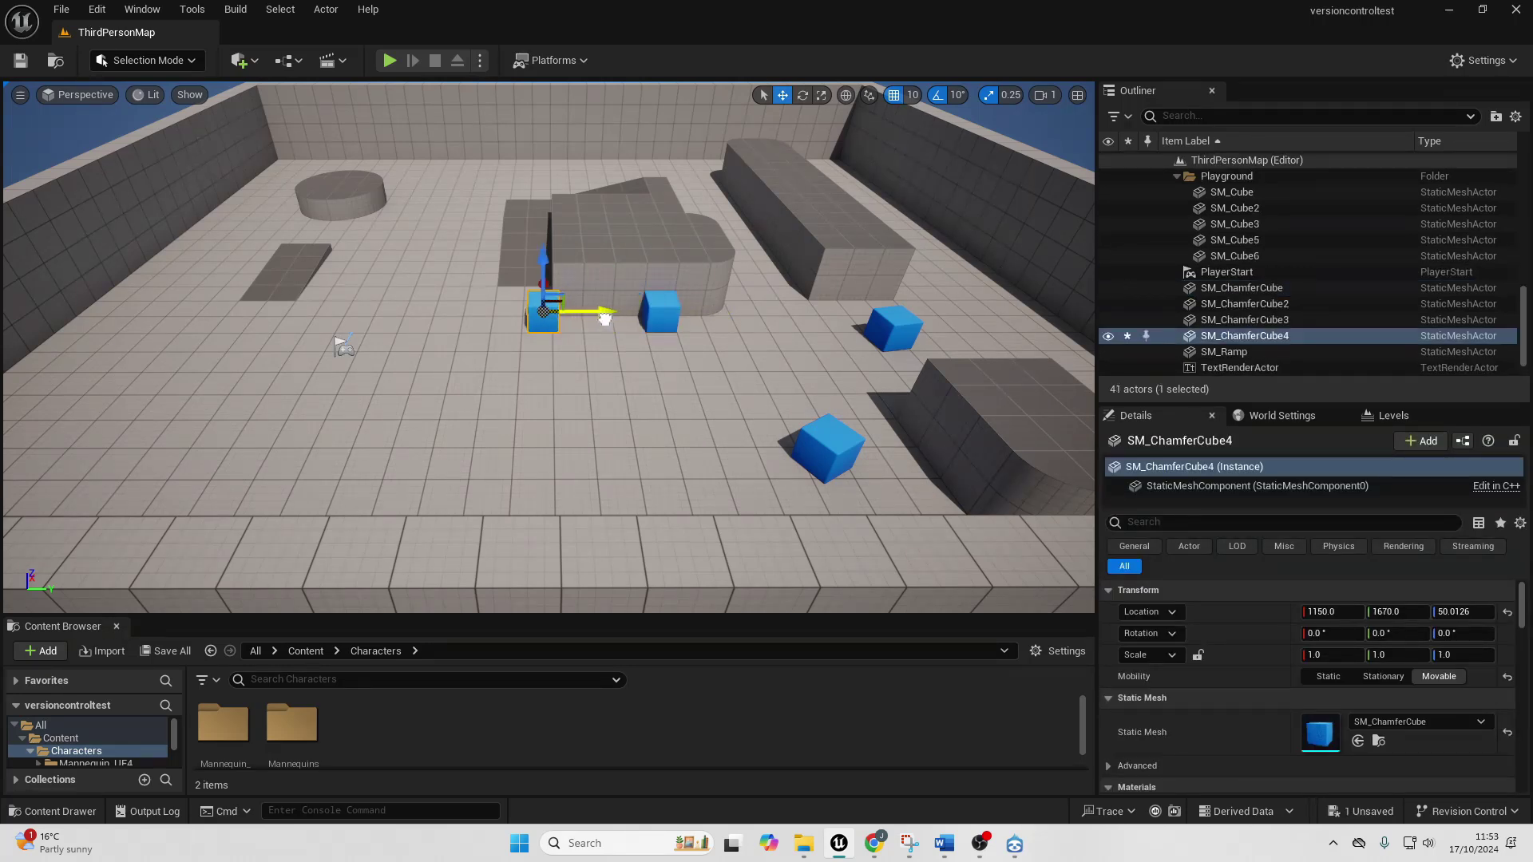
click(21, 61)
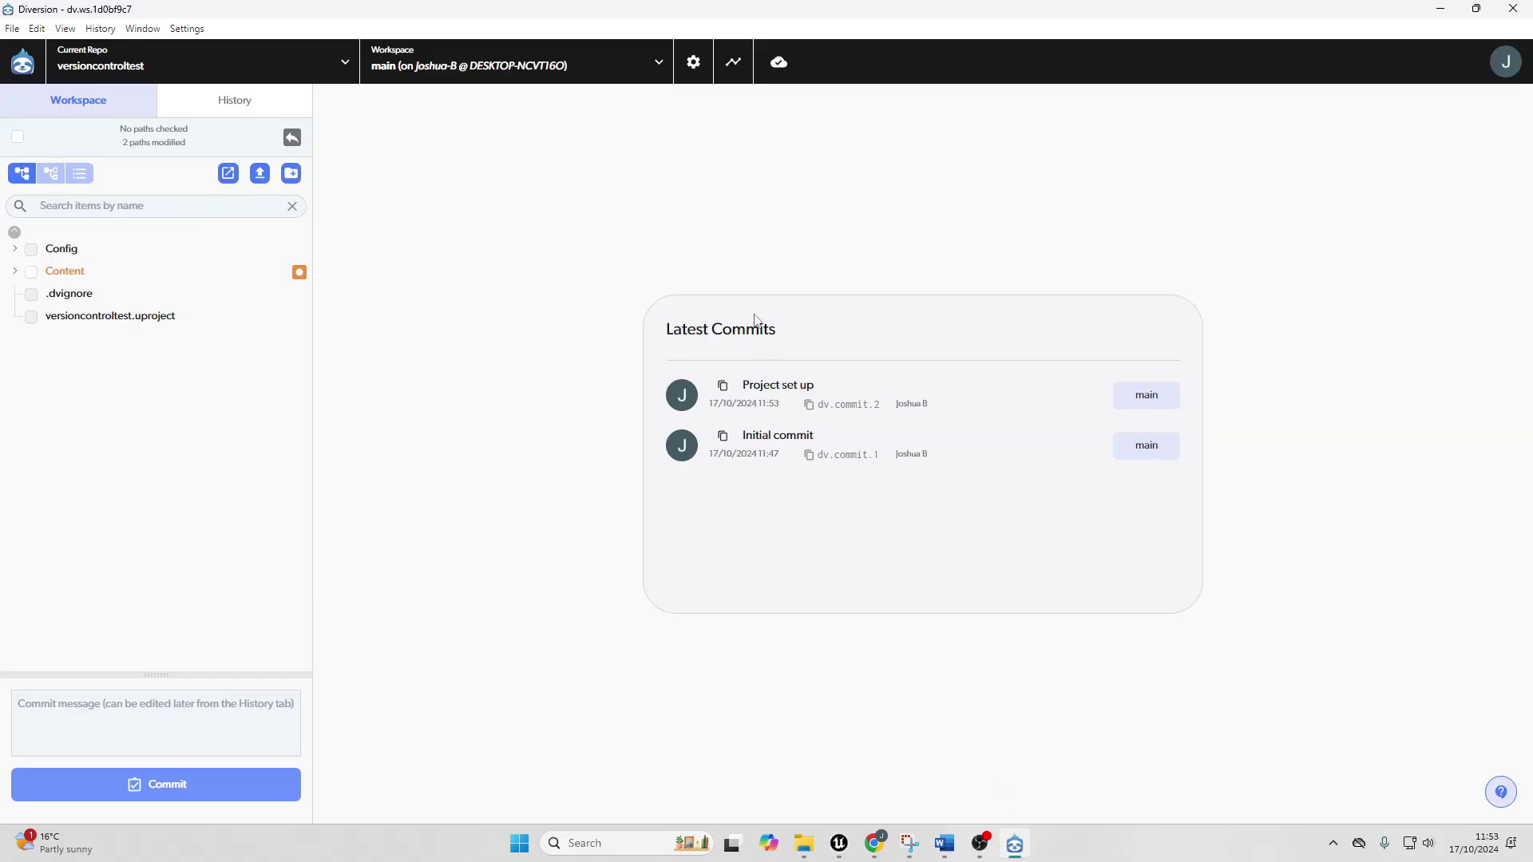
Step: Commit all changed level files to main with the message 'Placed Cube'
click(83, 179)
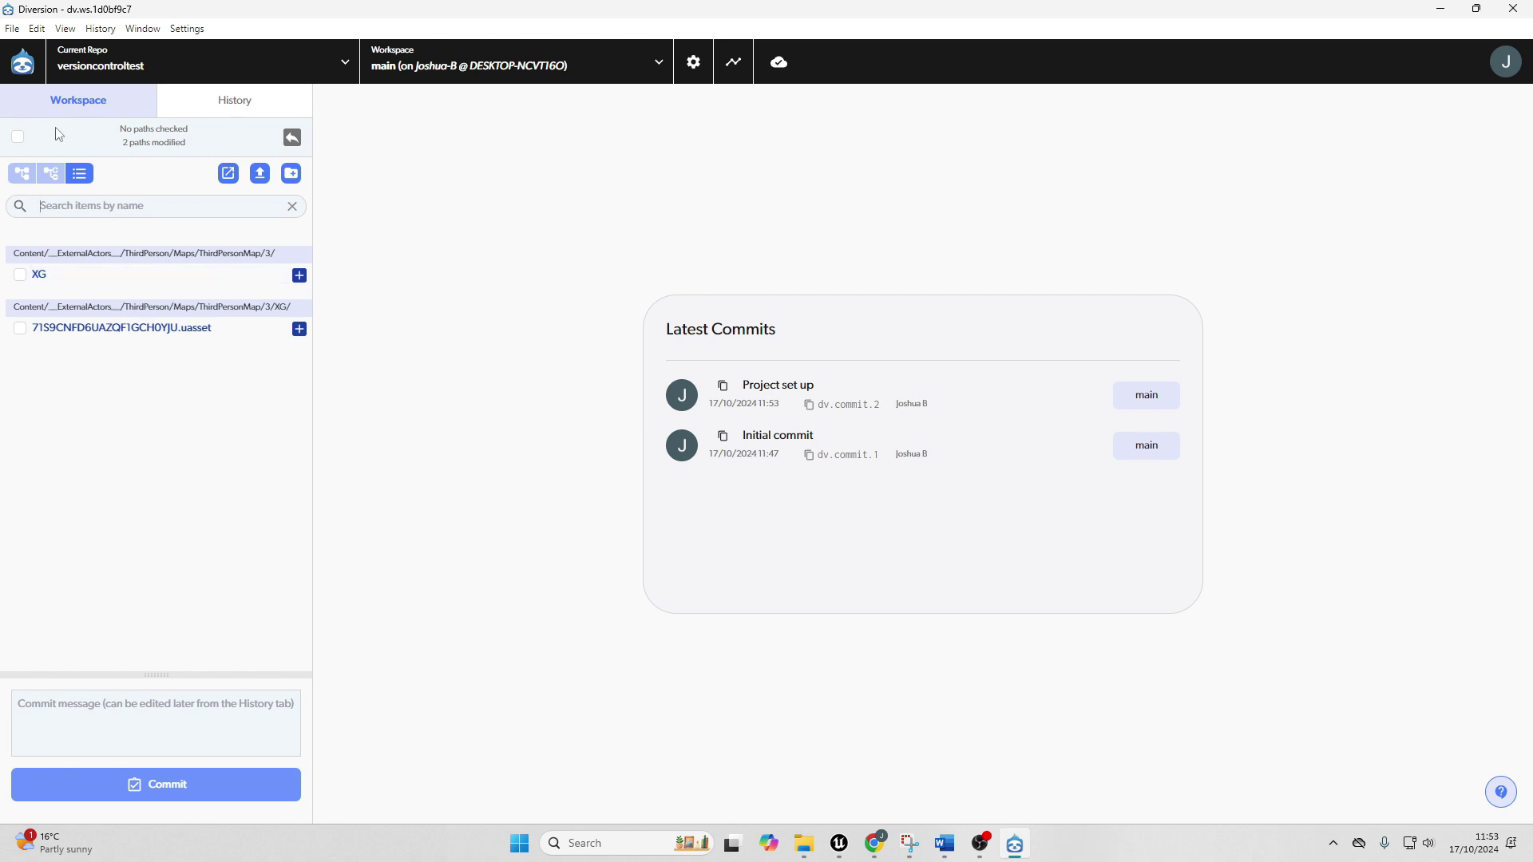
click(18, 137)
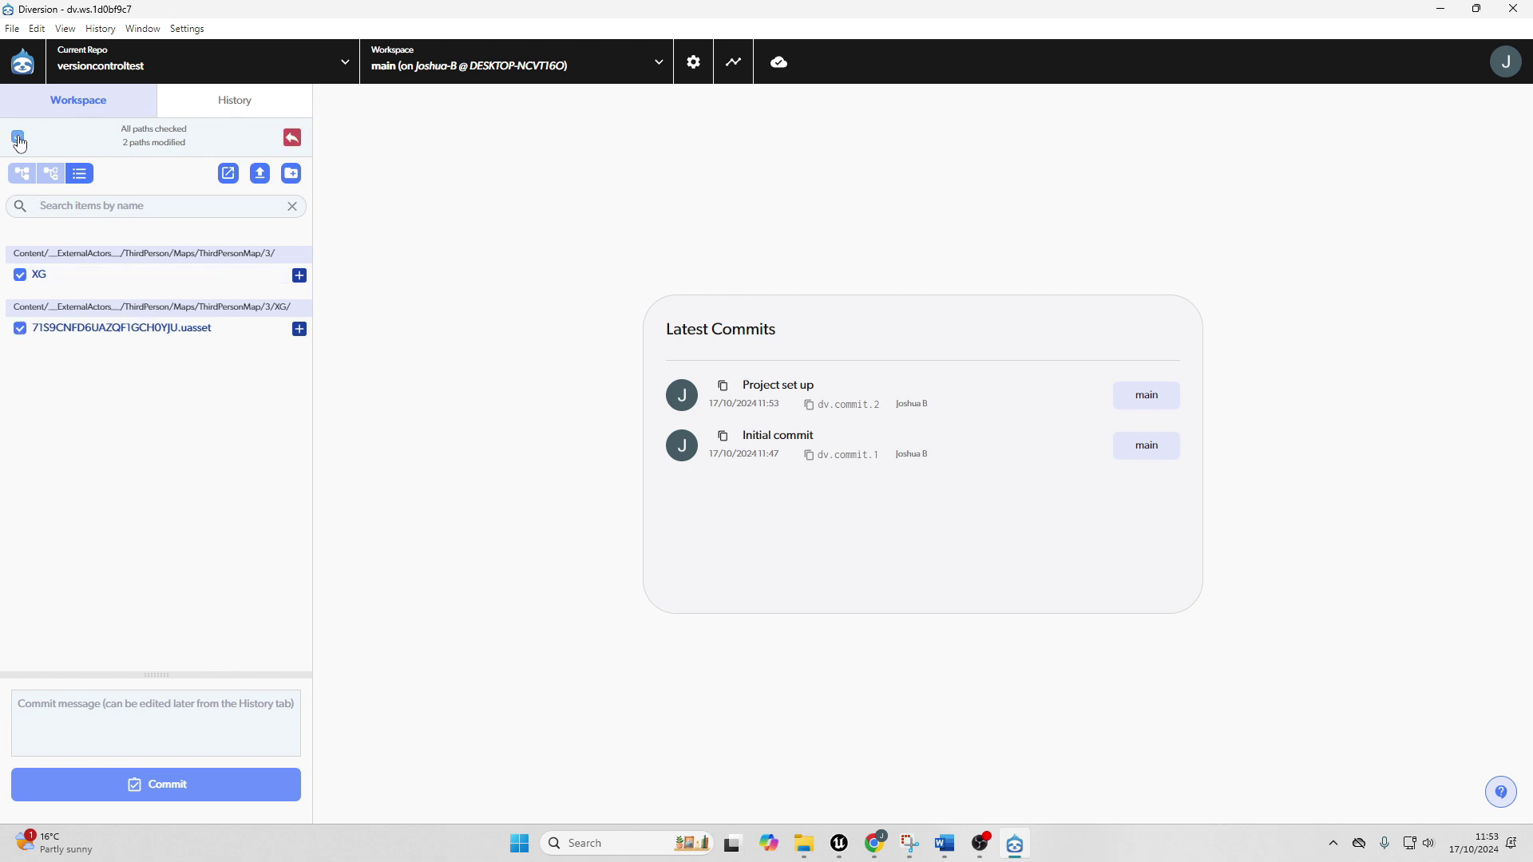
click(152, 730)
text(Placed Cube)
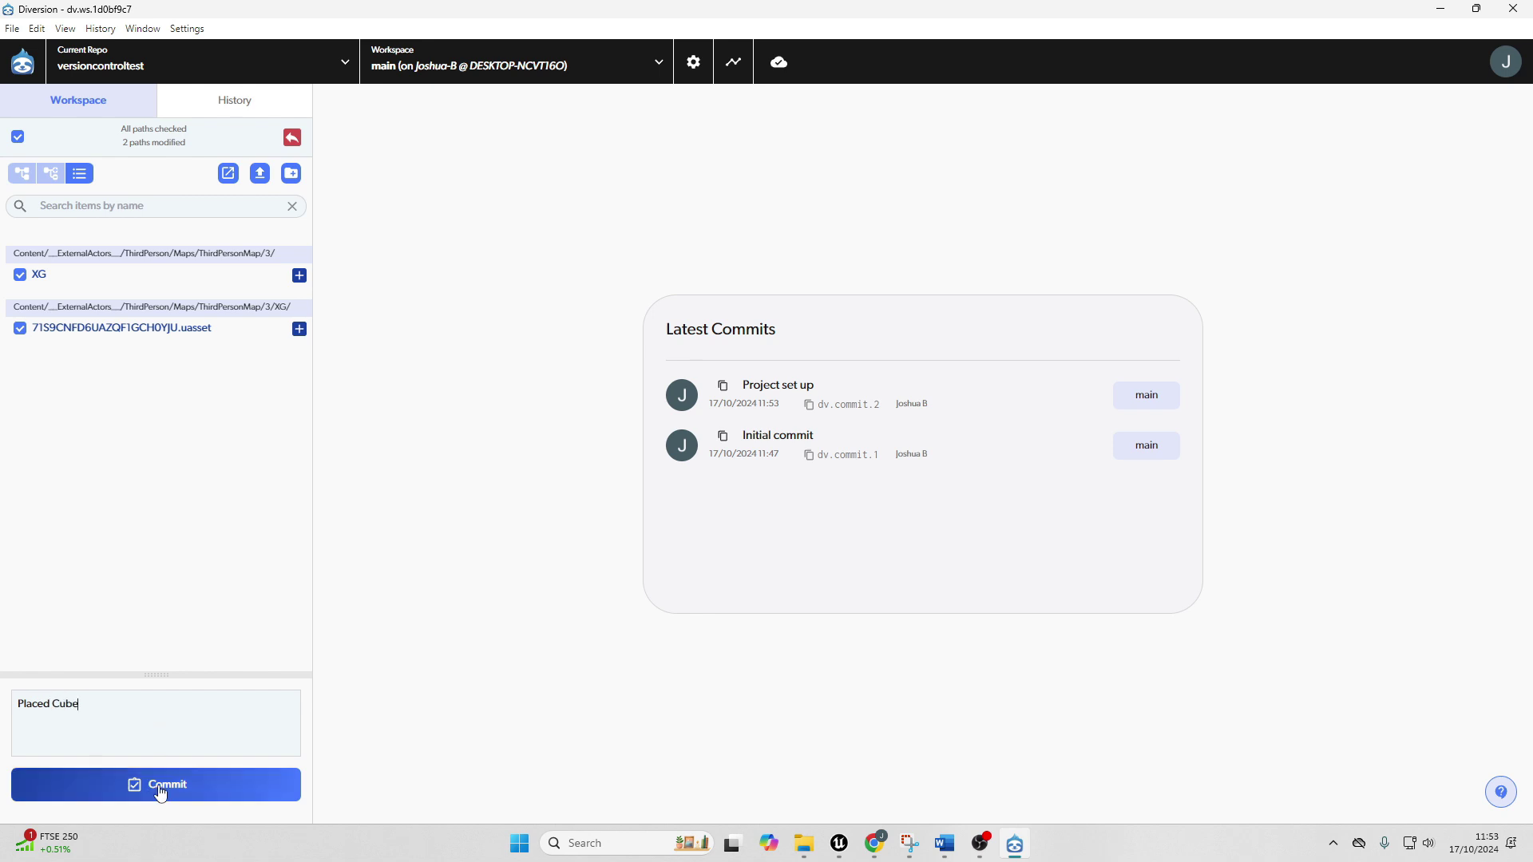
click(160, 787)
click(622, 521)
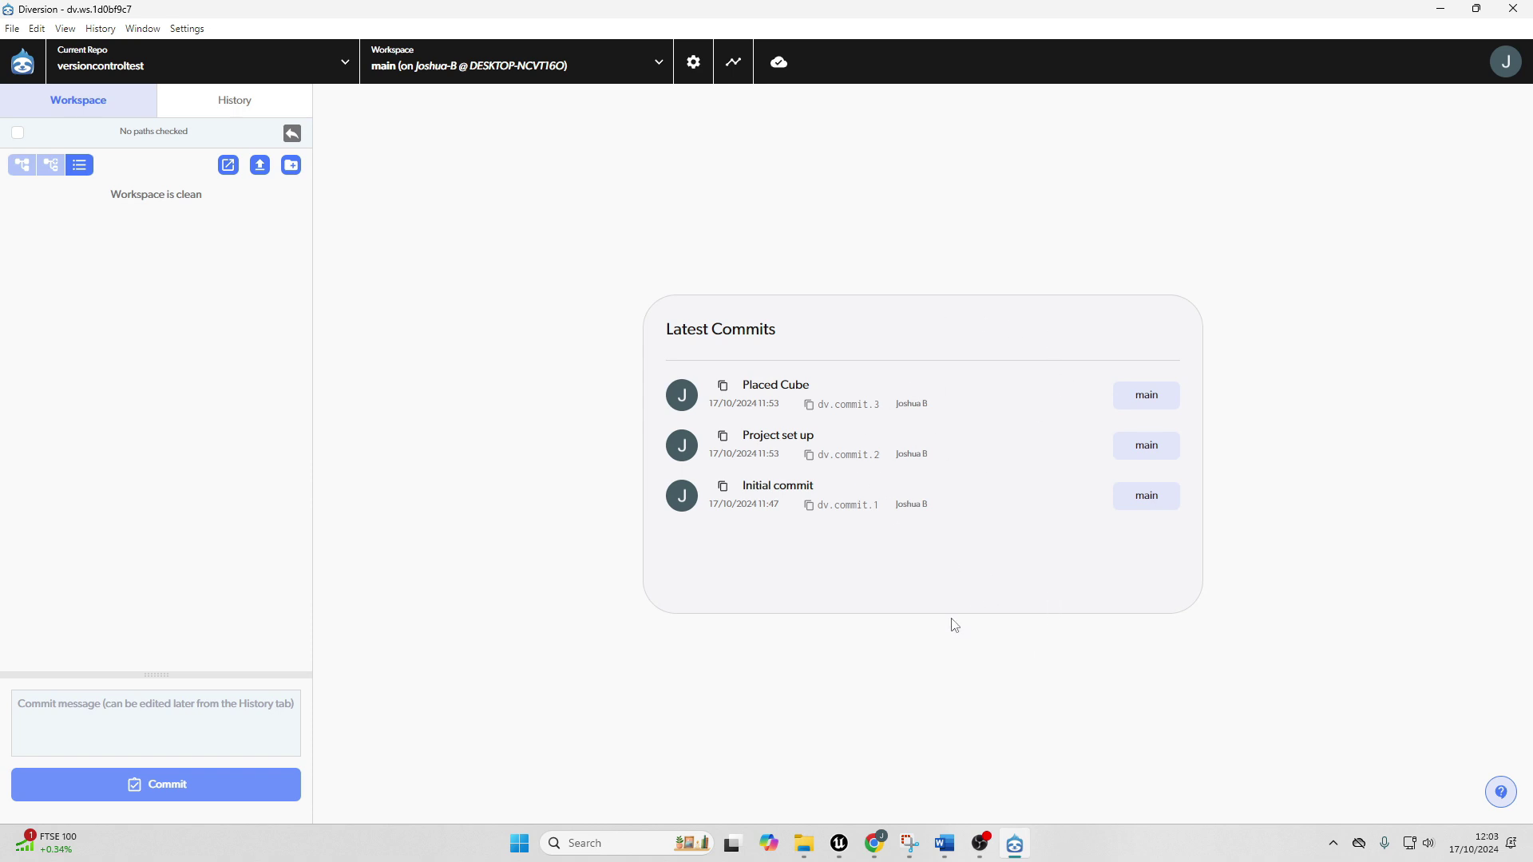
Step: Back in Unreal, open the ThirdPerson content folder
click(838, 843)
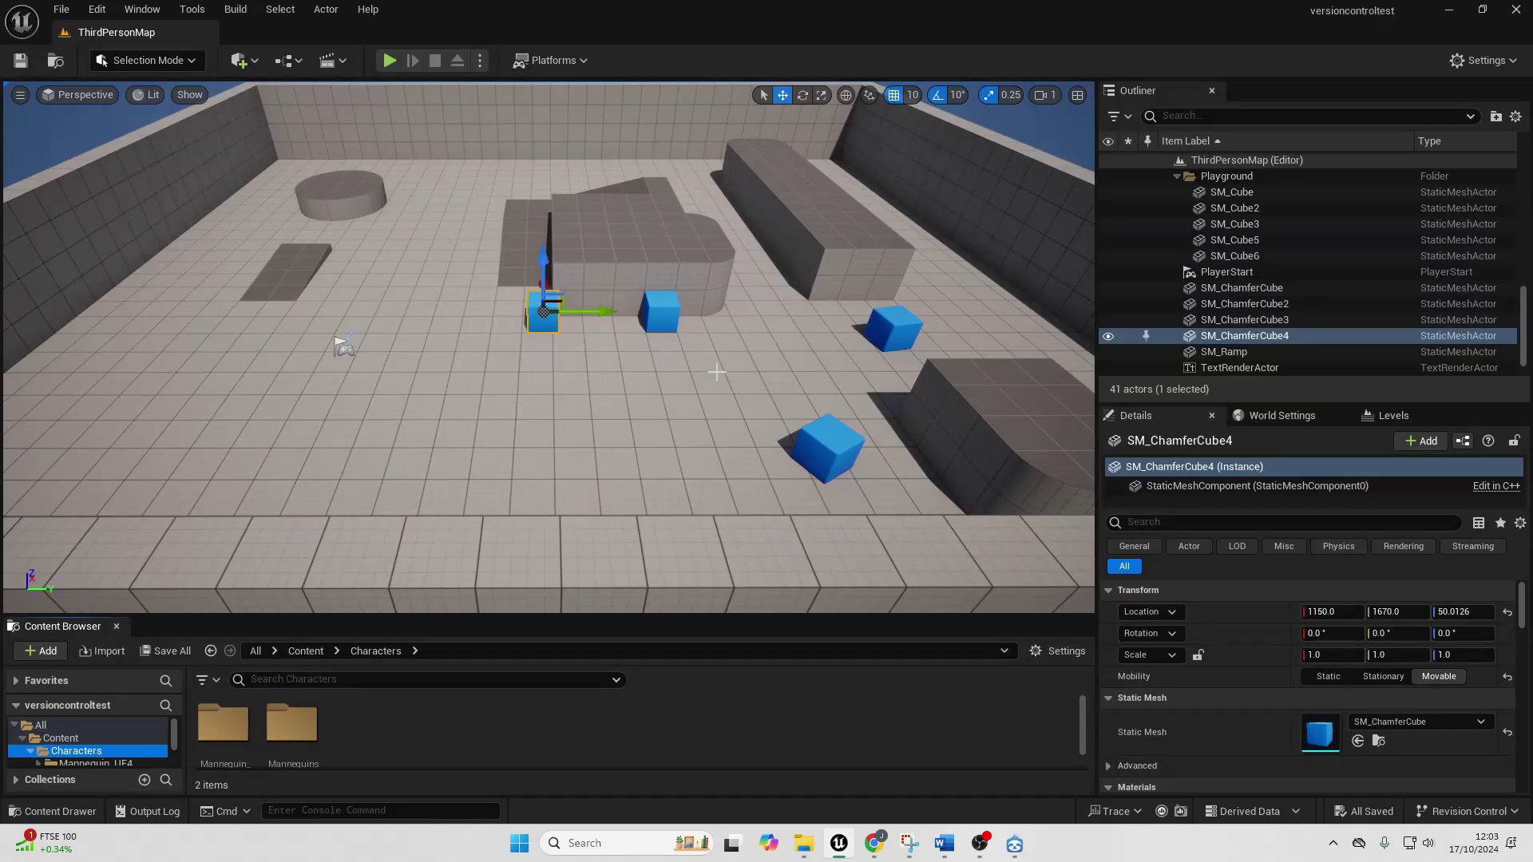
drag(716, 373, 655, 279)
scroll(91, 756, down, 2)
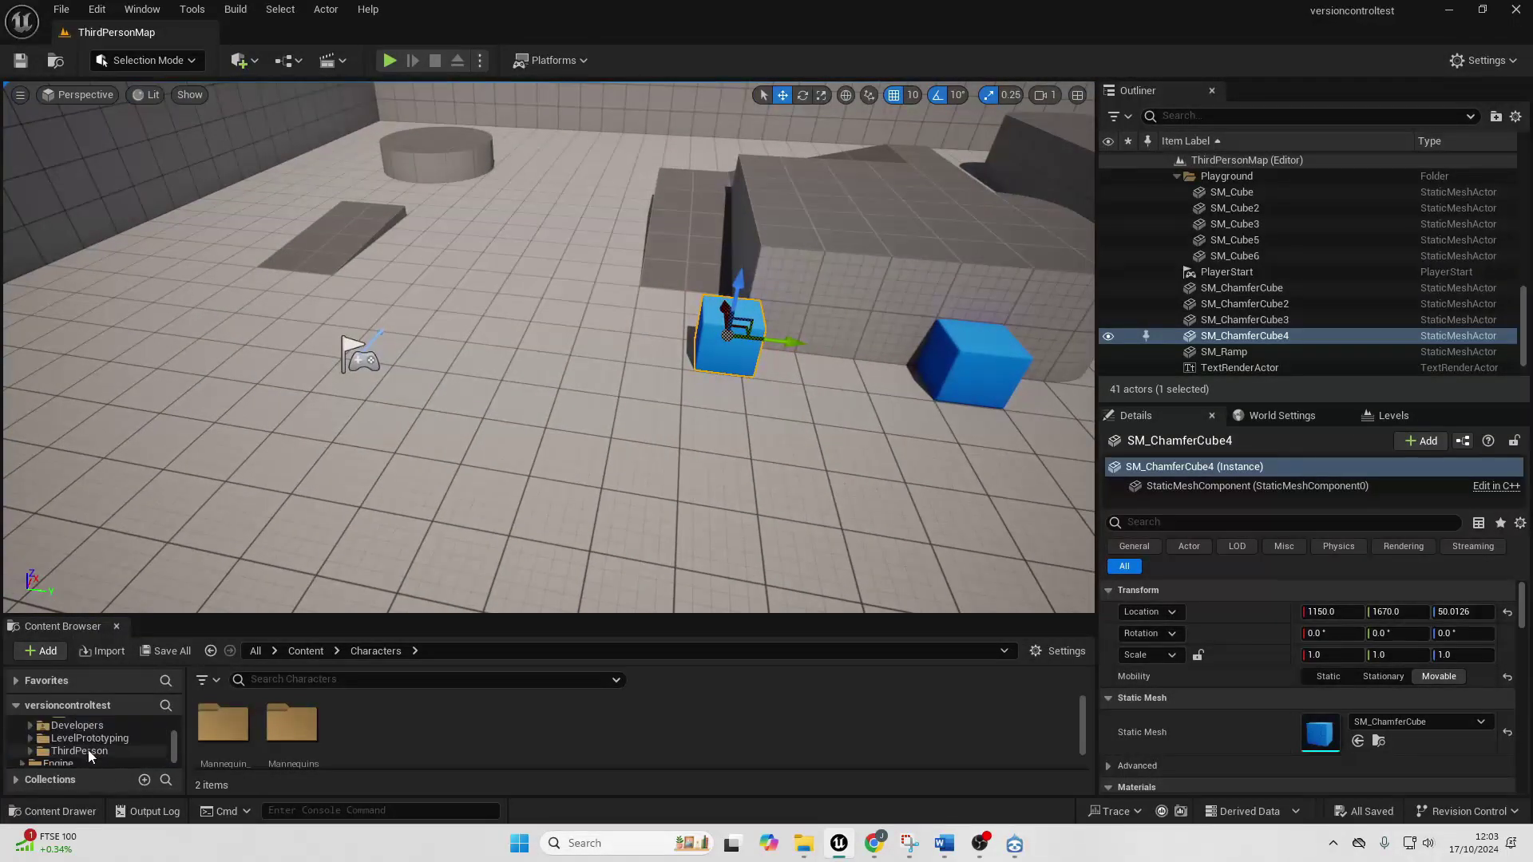
click(79, 752)
Step: Open BP_ThirdPersonCharacter full-screen and select the character's mesh component
double_click(223, 722)
click(231, 734)
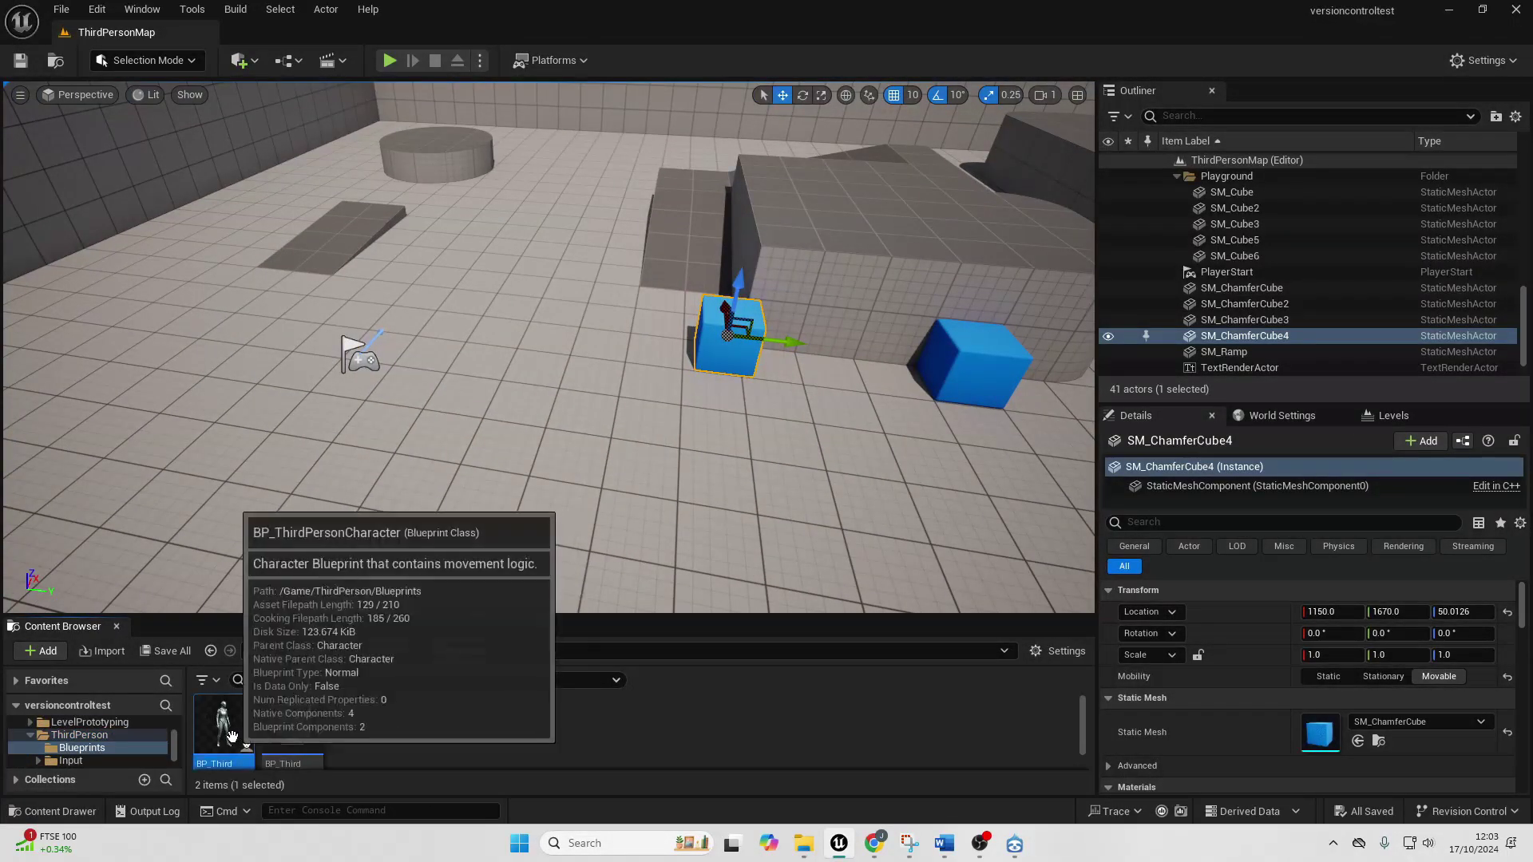
double_click(231, 735)
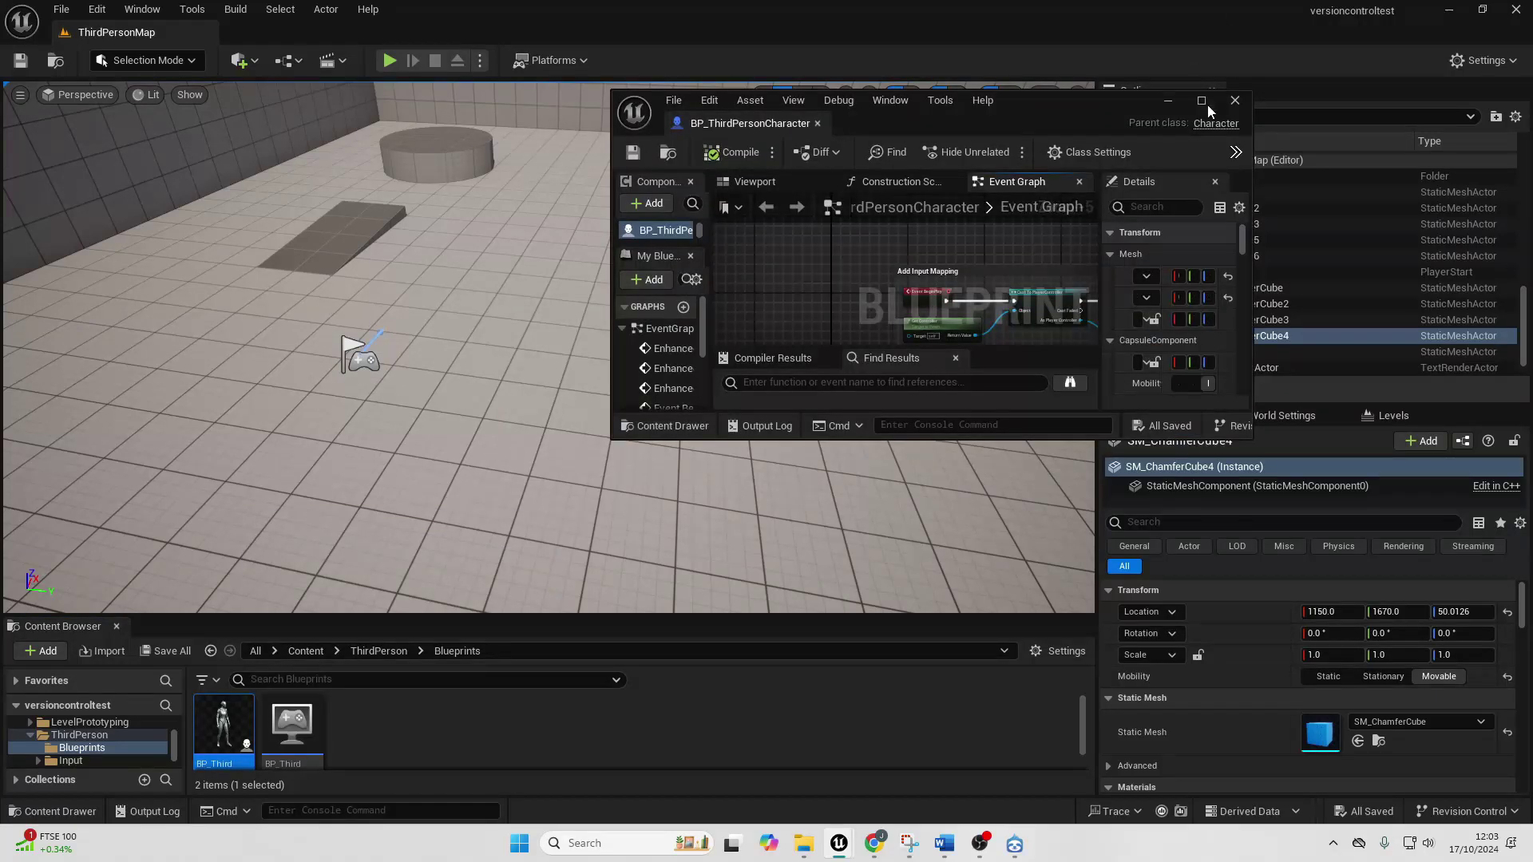
click(1204, 102)
click(277, 90)
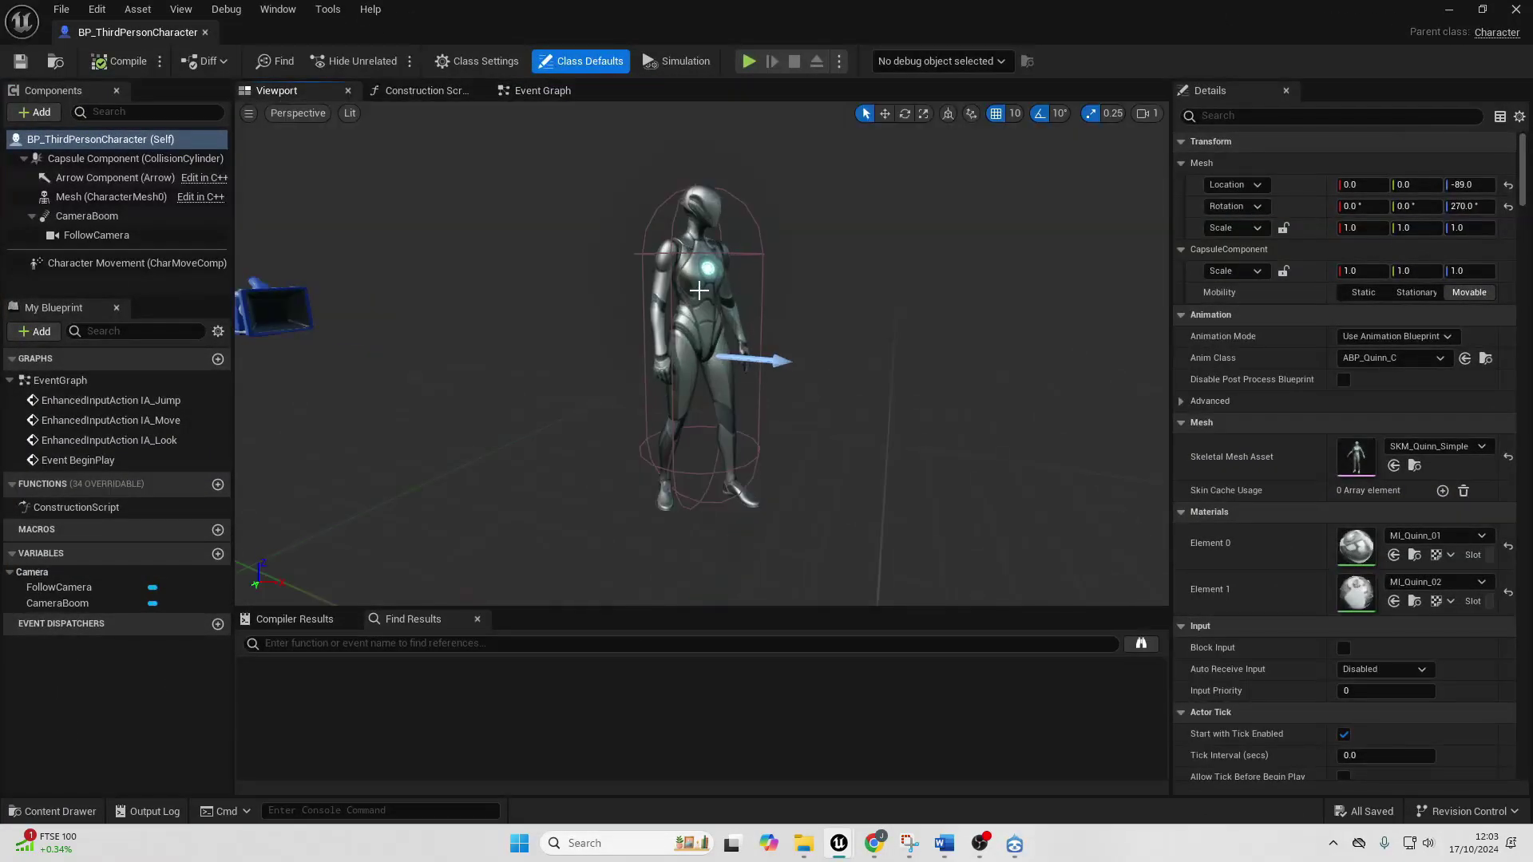
click(699, 290)
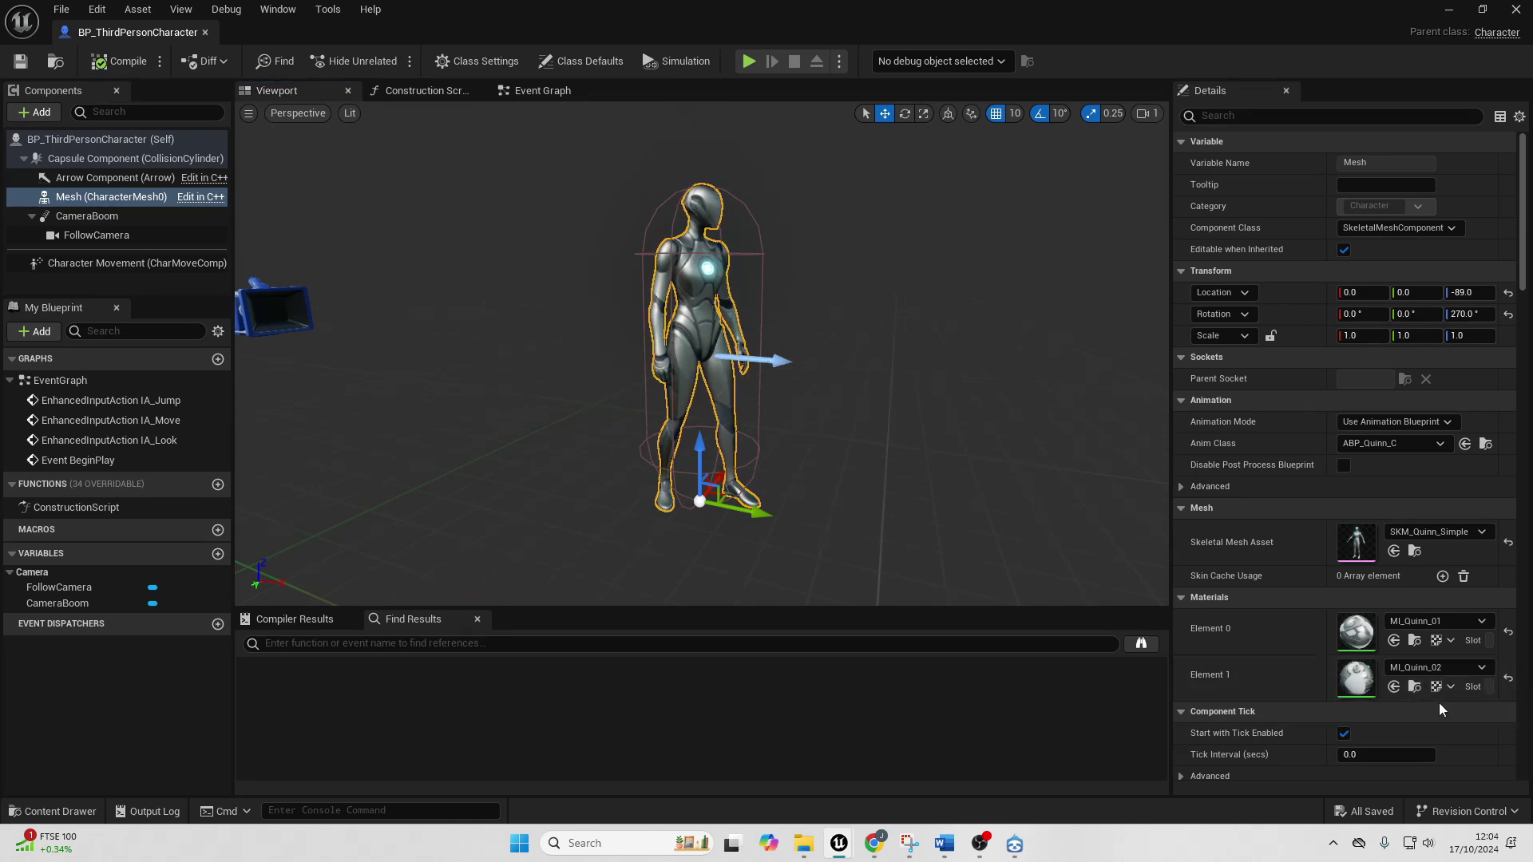
Step: Enable the Tint on MI_Quinn_02, set it to red FF0000, and save
click(1413, 687)
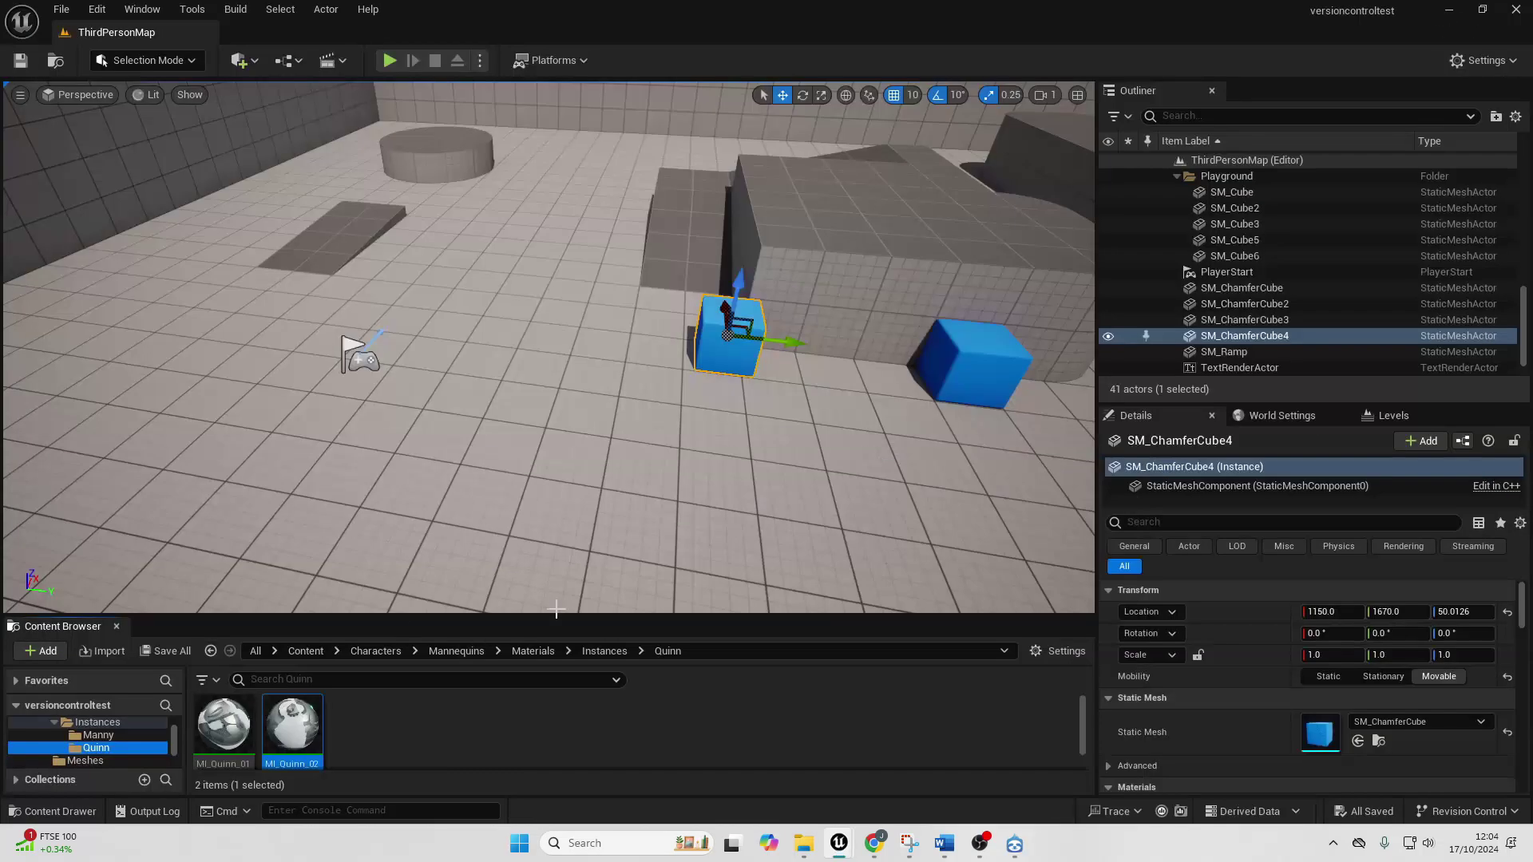
double_click(294, 715)
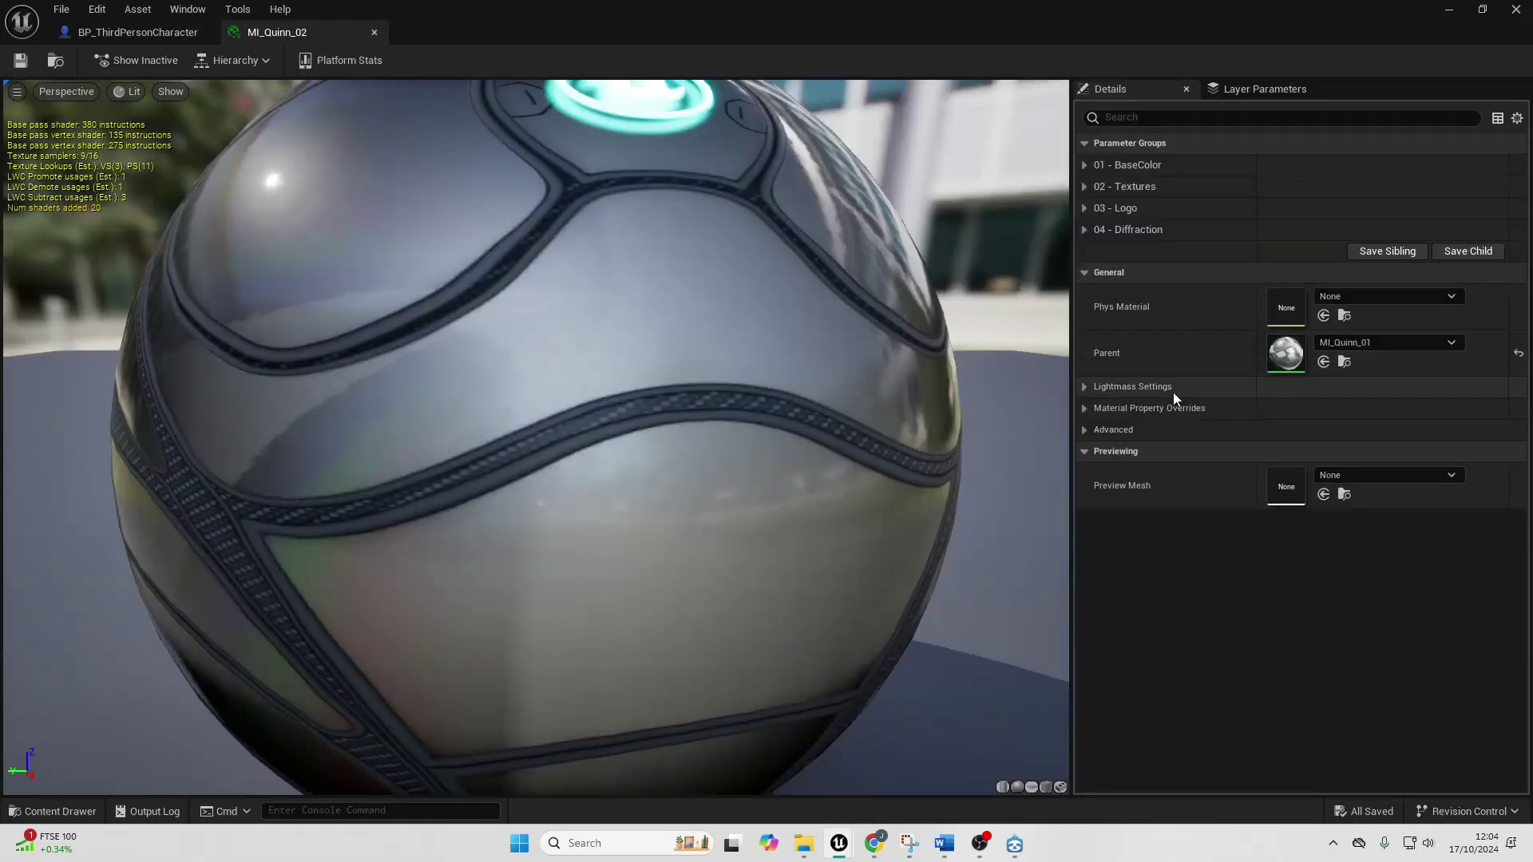
click(1088, 164)
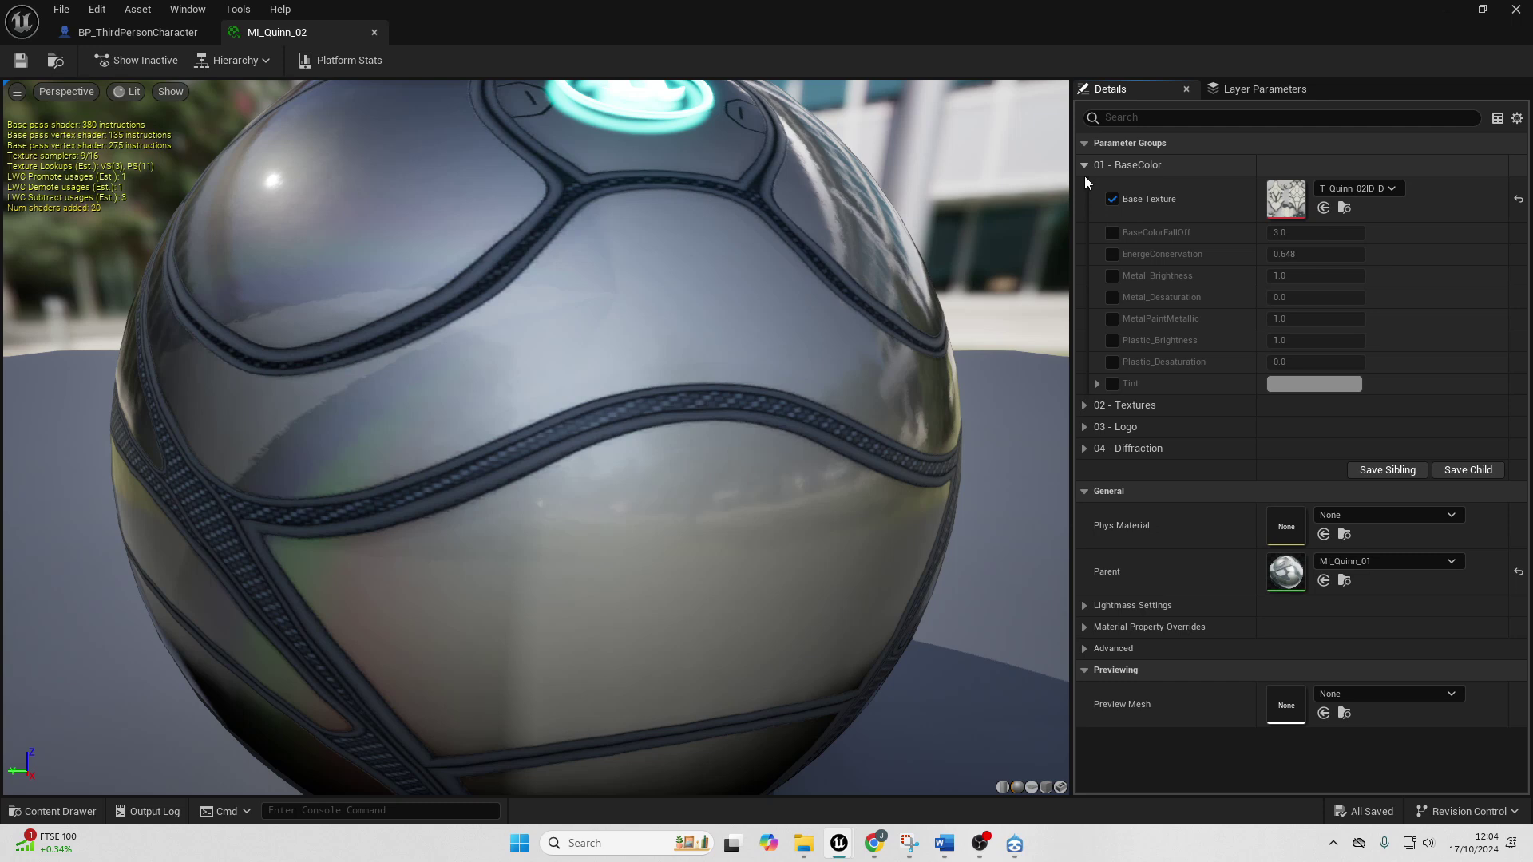
click(1112, 384)
click(1316, 386)
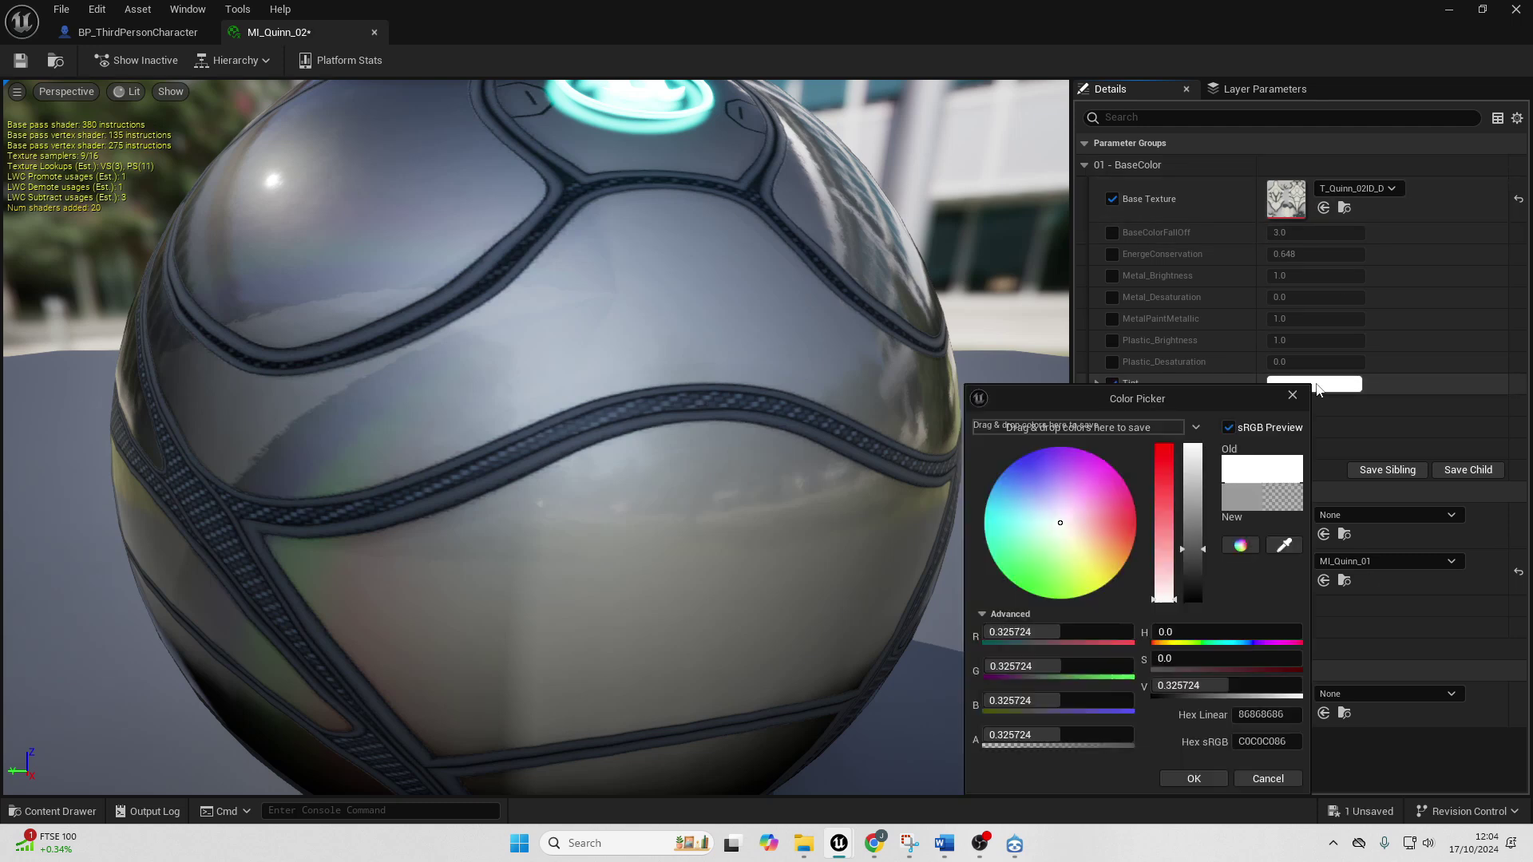
drag(1193, 549, 1193, 447)
drag(1163, 598, 1164, 447)
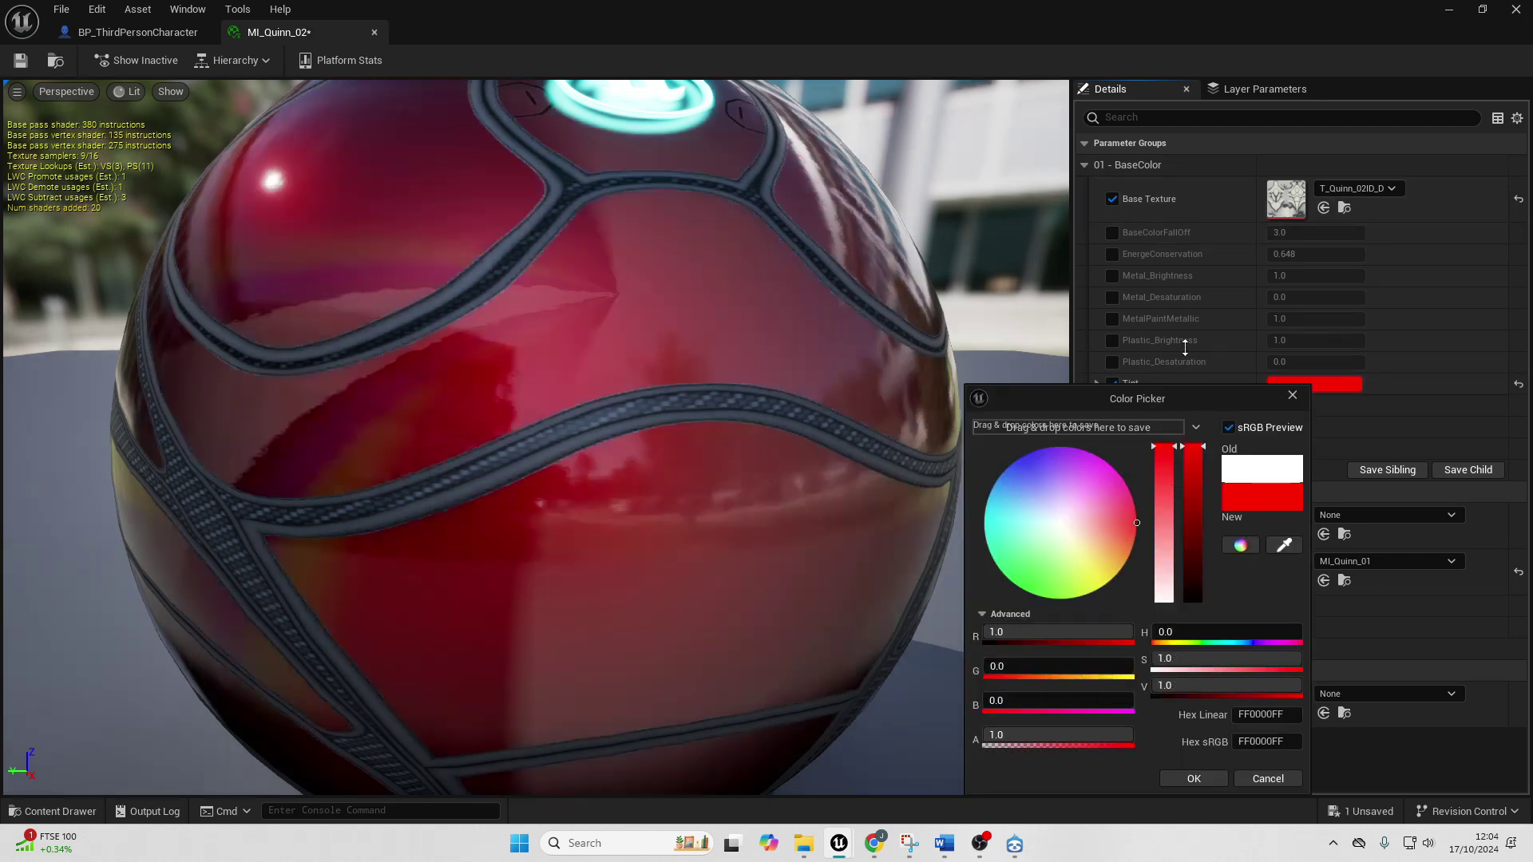
click(1193, 780)
click(21, 60)
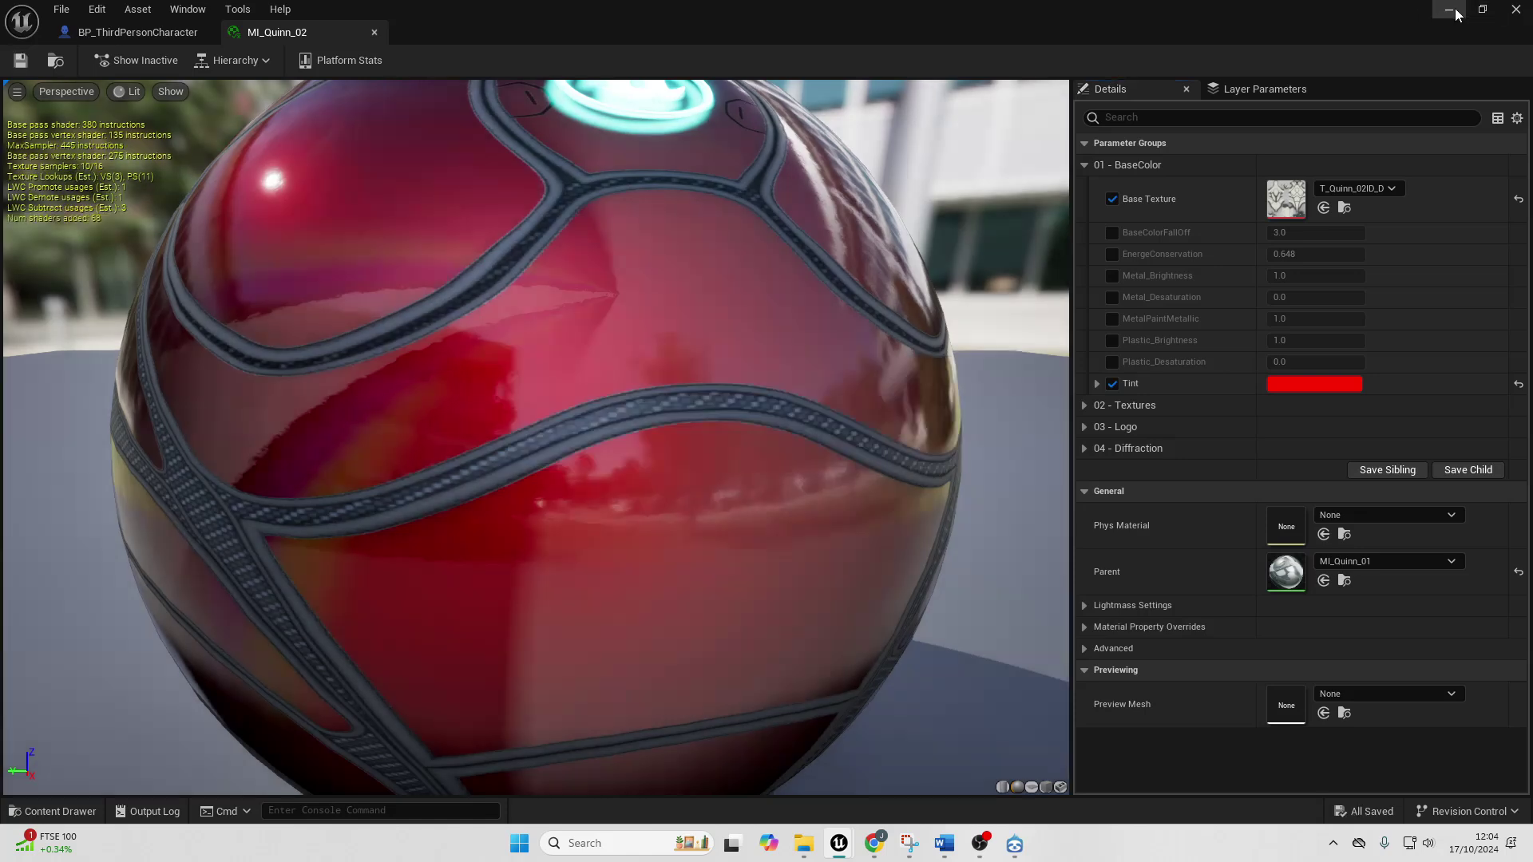
Step: Check MI_Quinn_01 and the red mannequin, then play-test the level briefly
click(1448, 10)
double_click(223, 726)
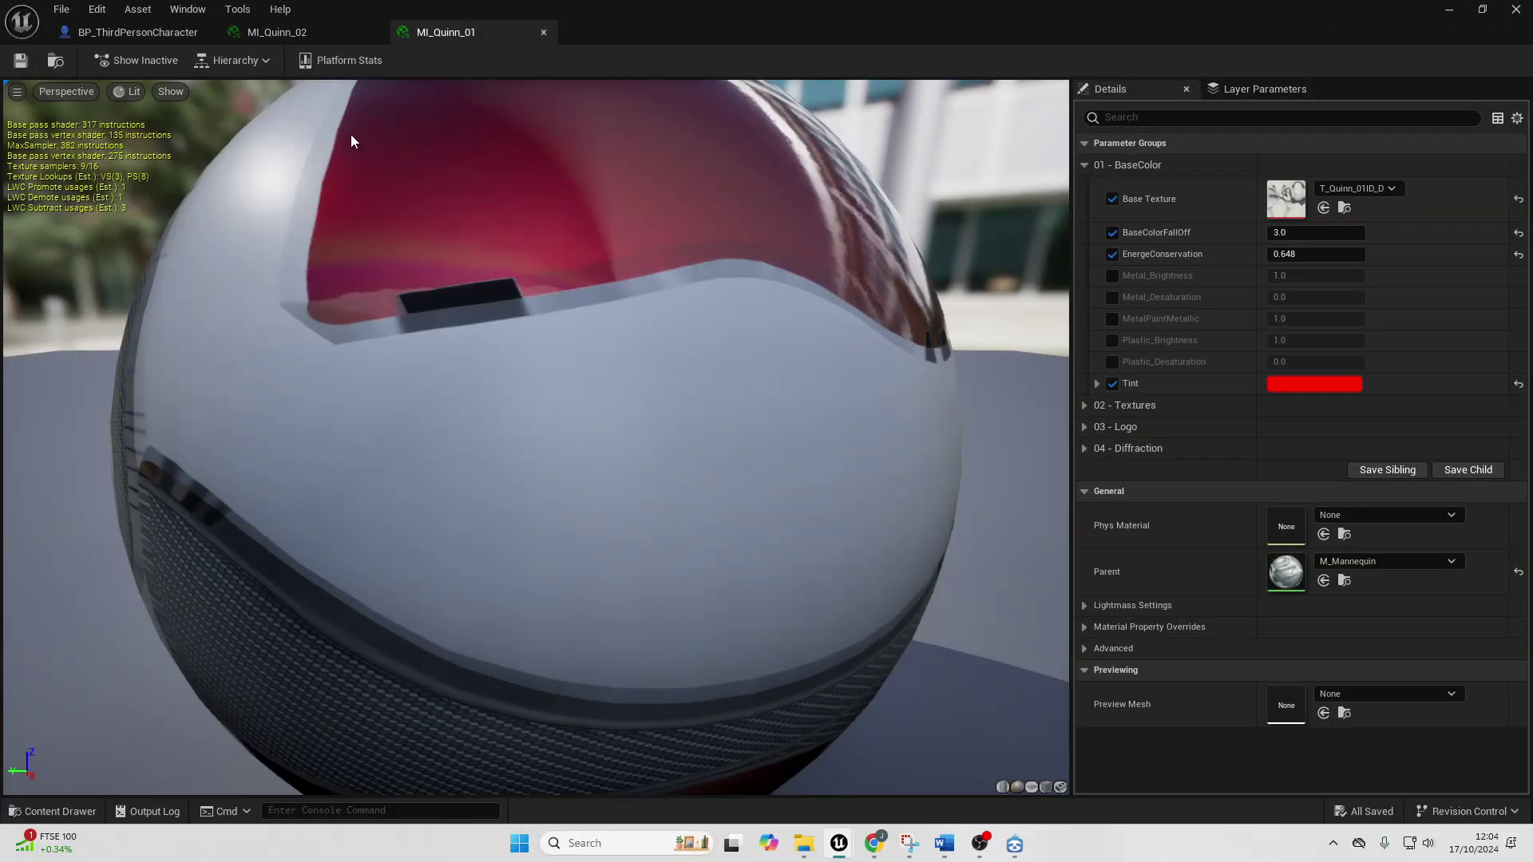
click(138, 32)
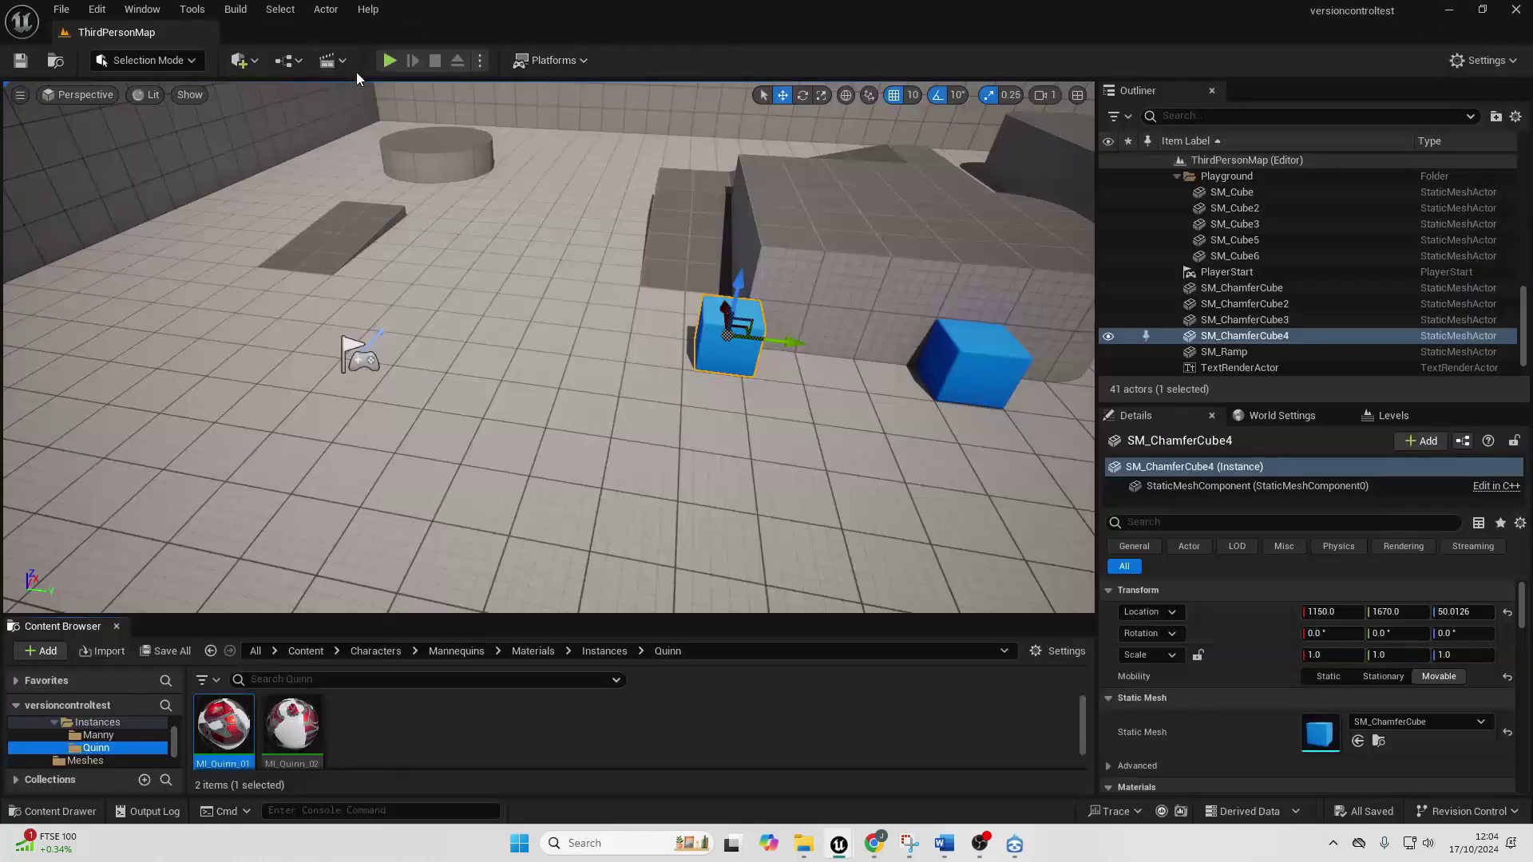
click(1448, 9)
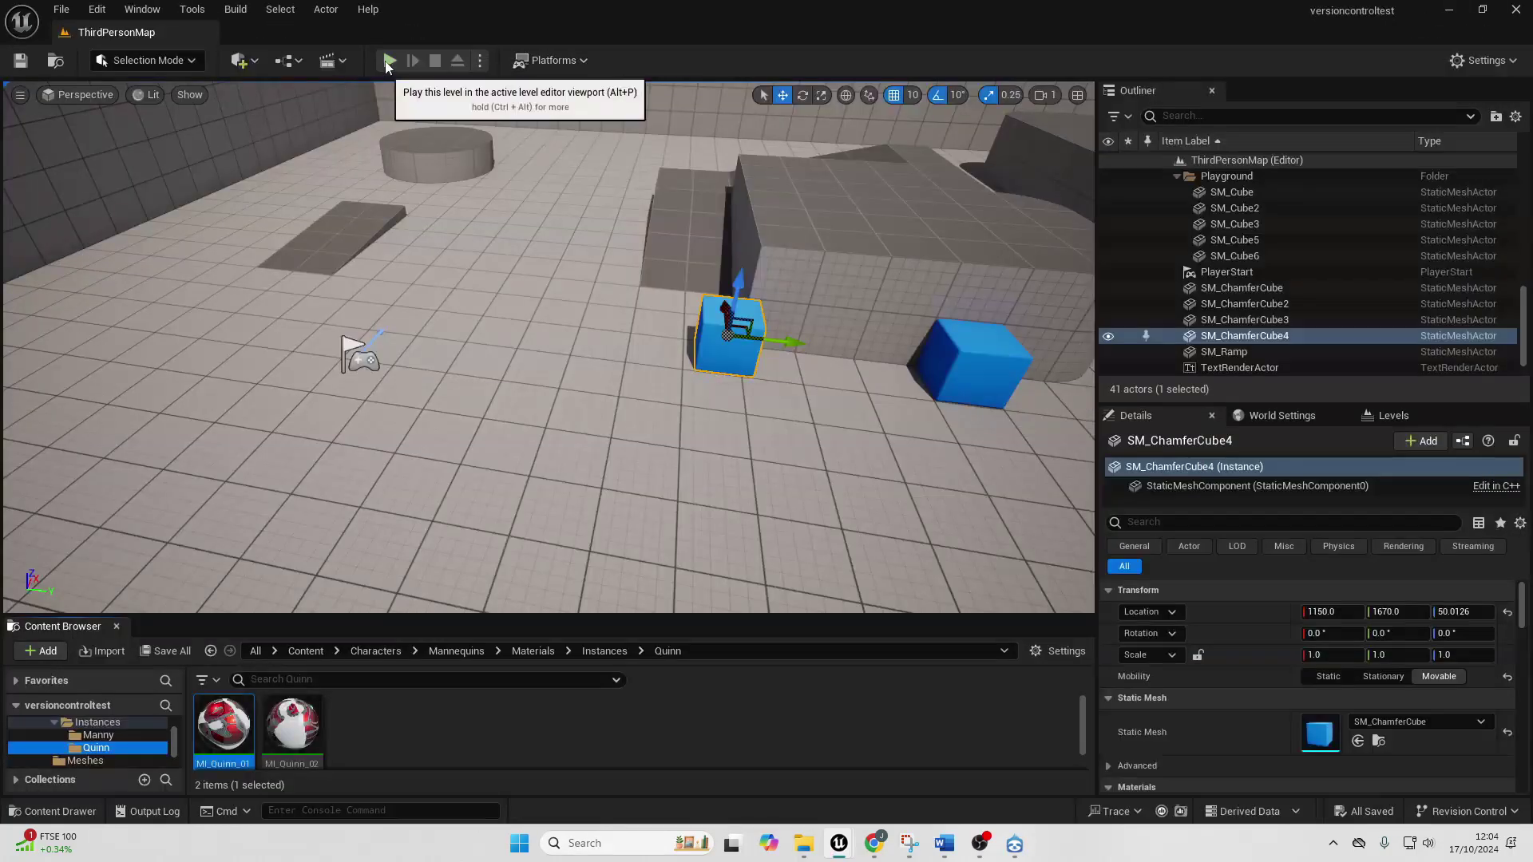
click(388, 62)
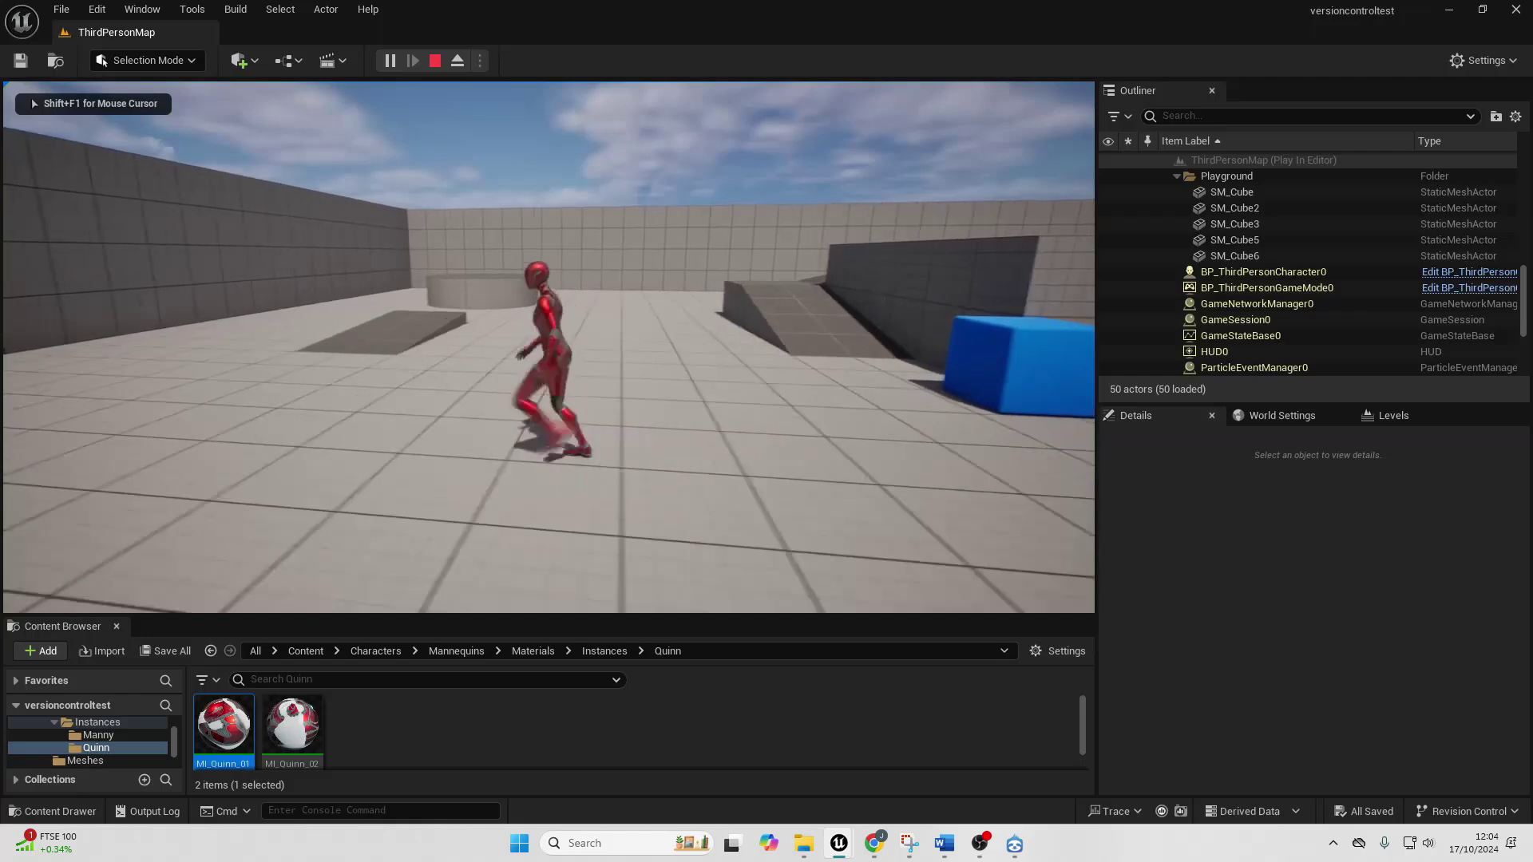
key(Escape)
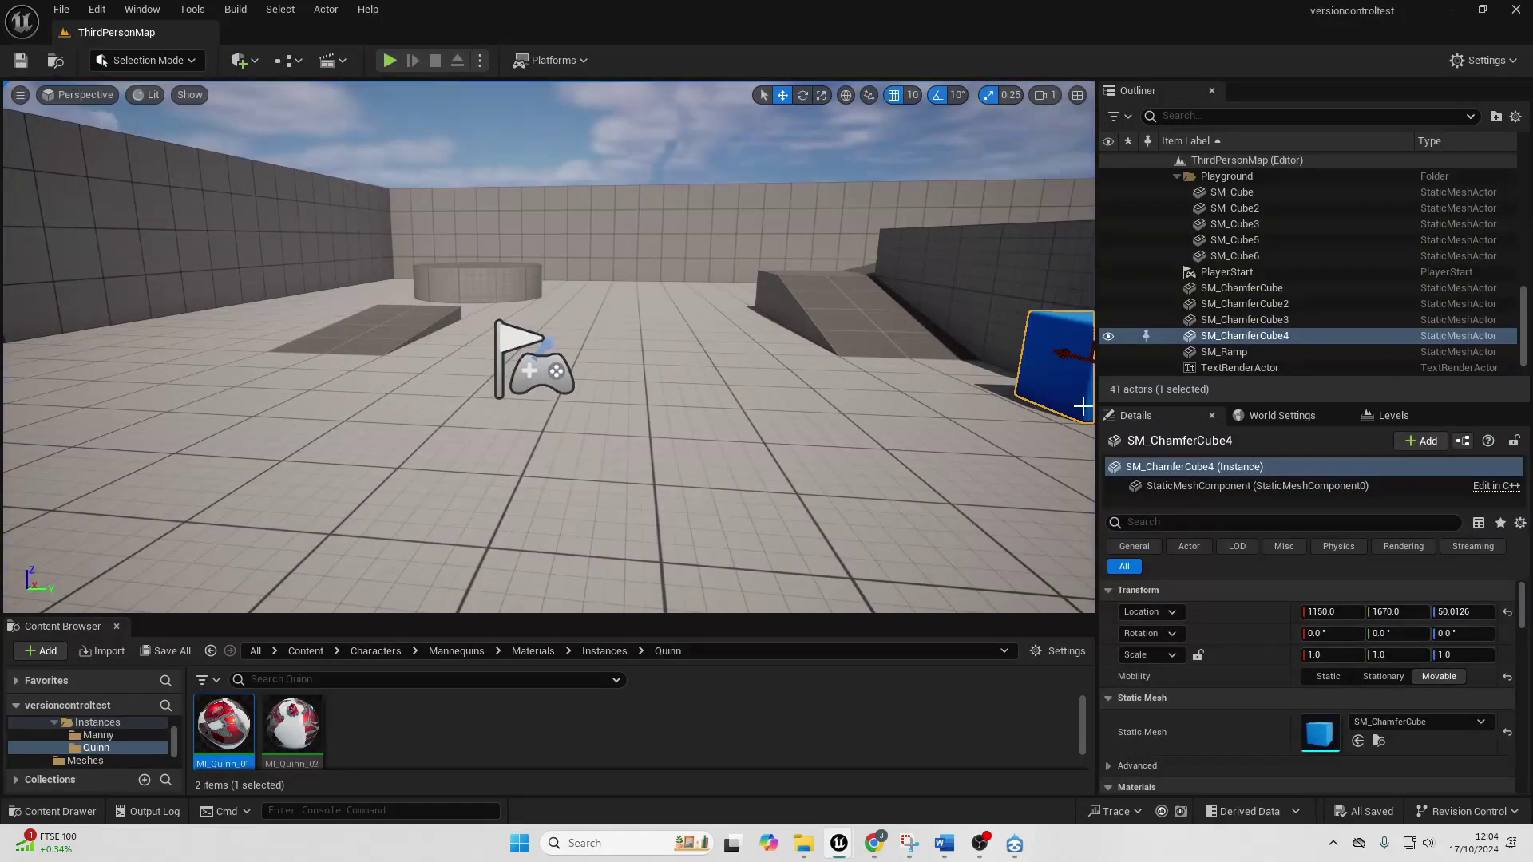
Step: Commit both changed material files to main as 'Changed Player Character'
click(1015, 843)
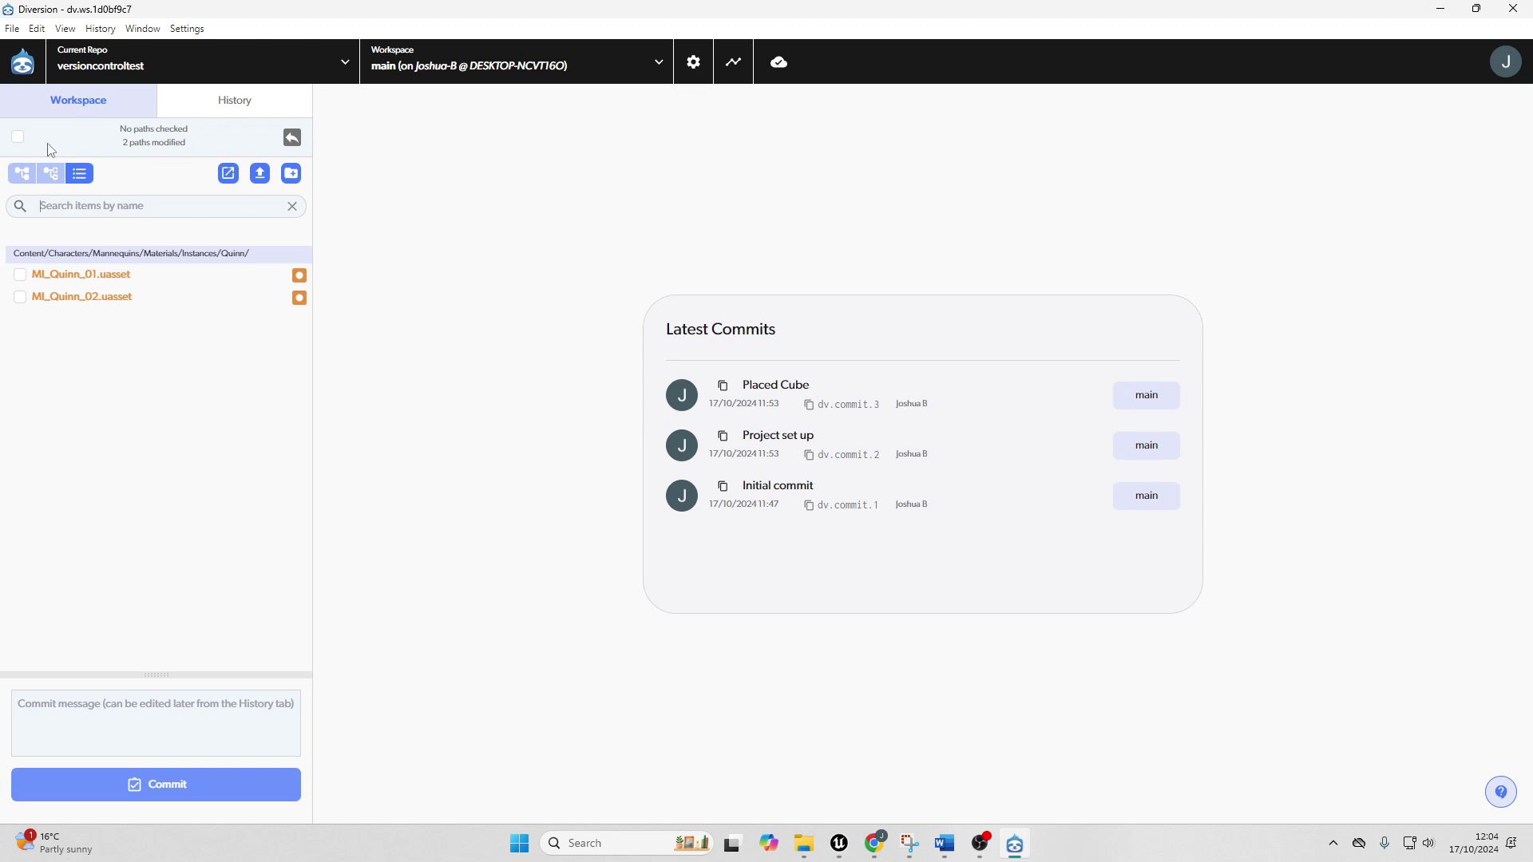
click(18, 136)
text(Q)
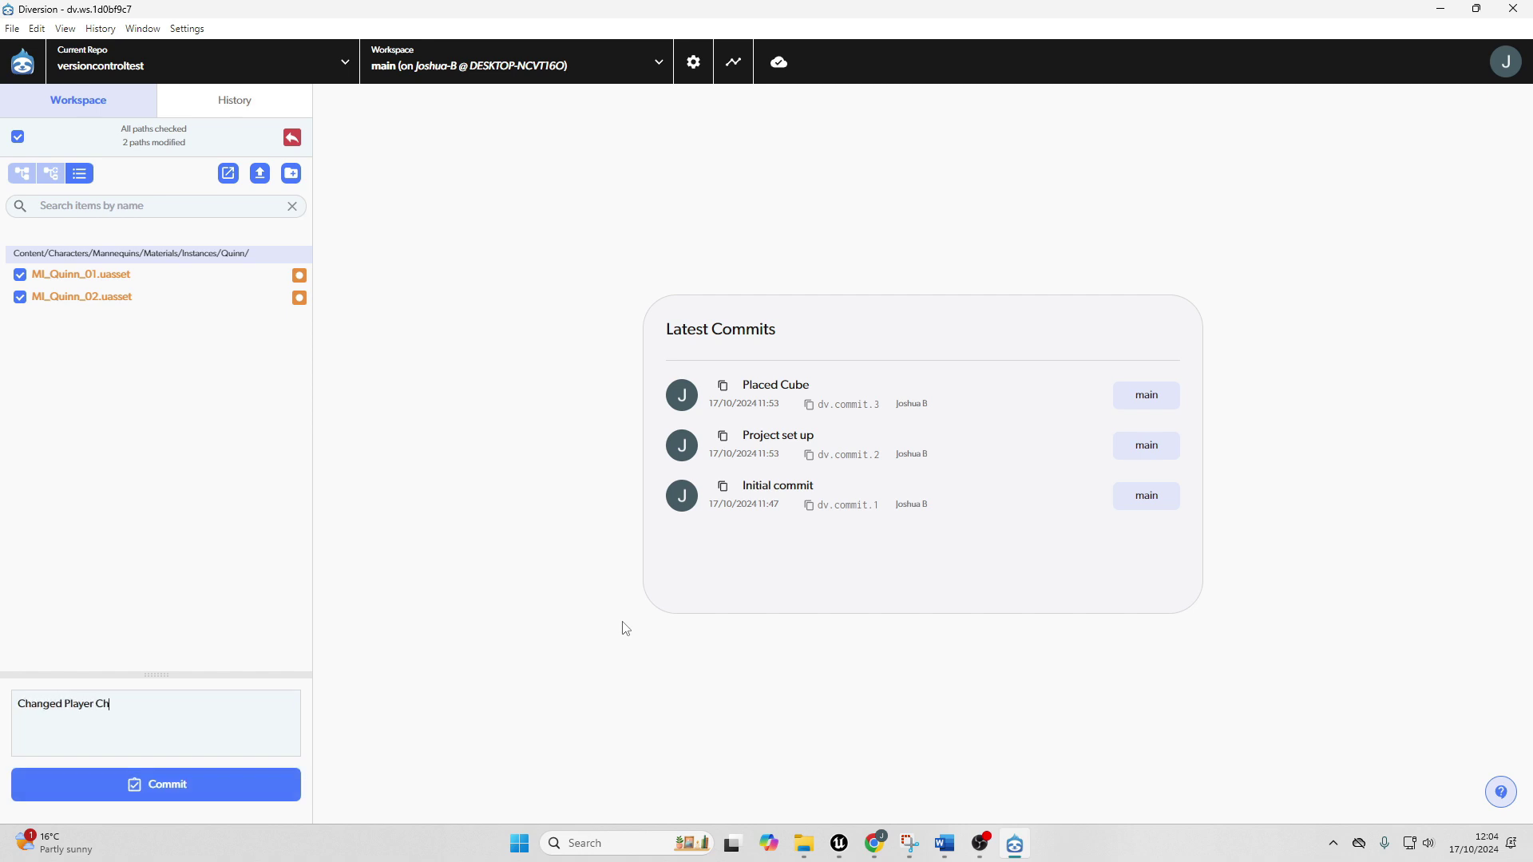
text(hanged Player Character)
click(199, 785)
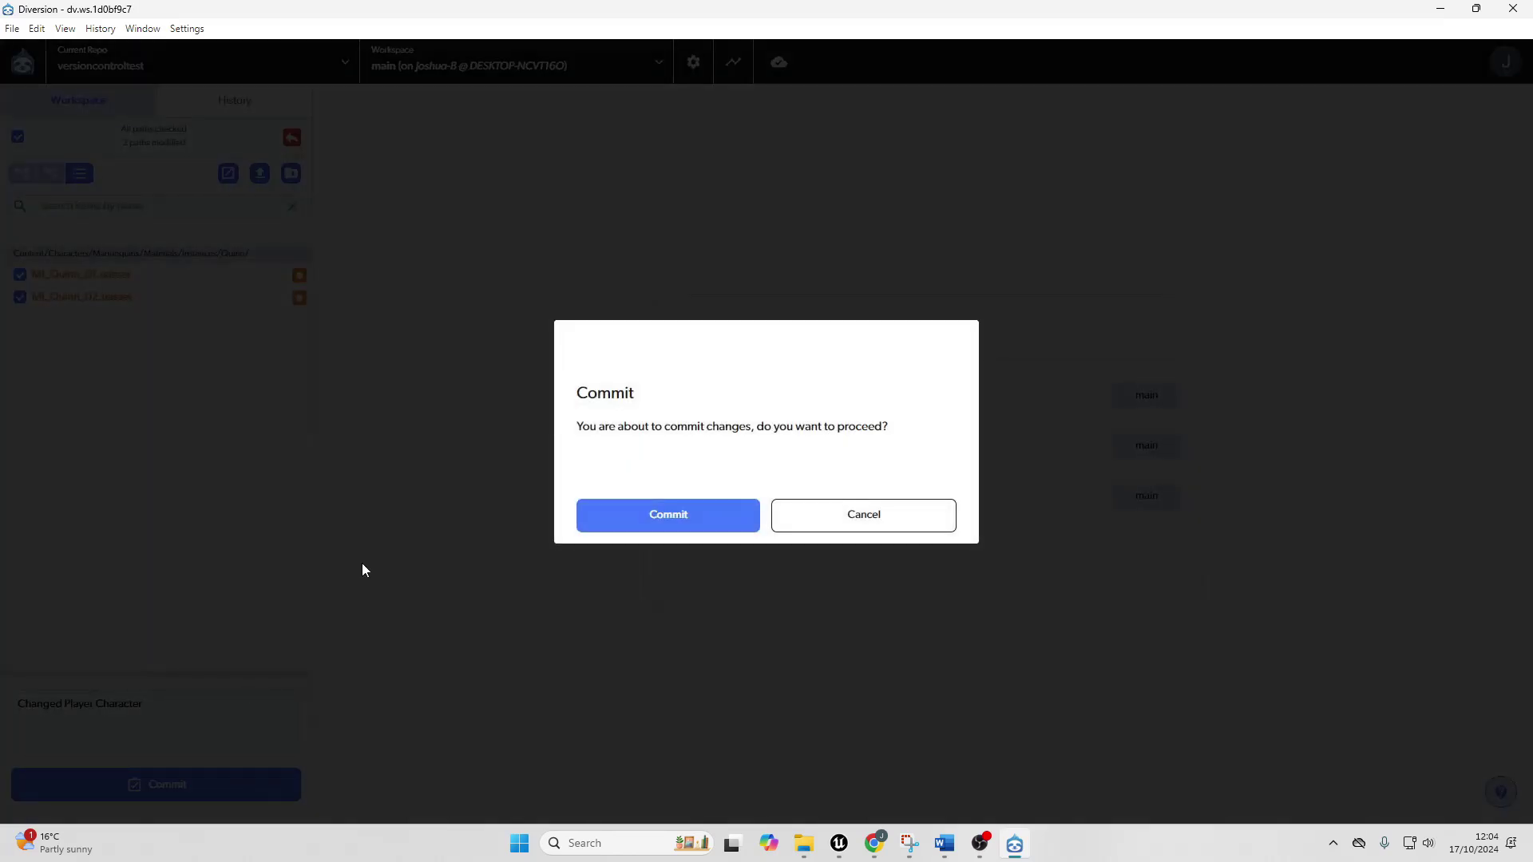
click(673, 520)
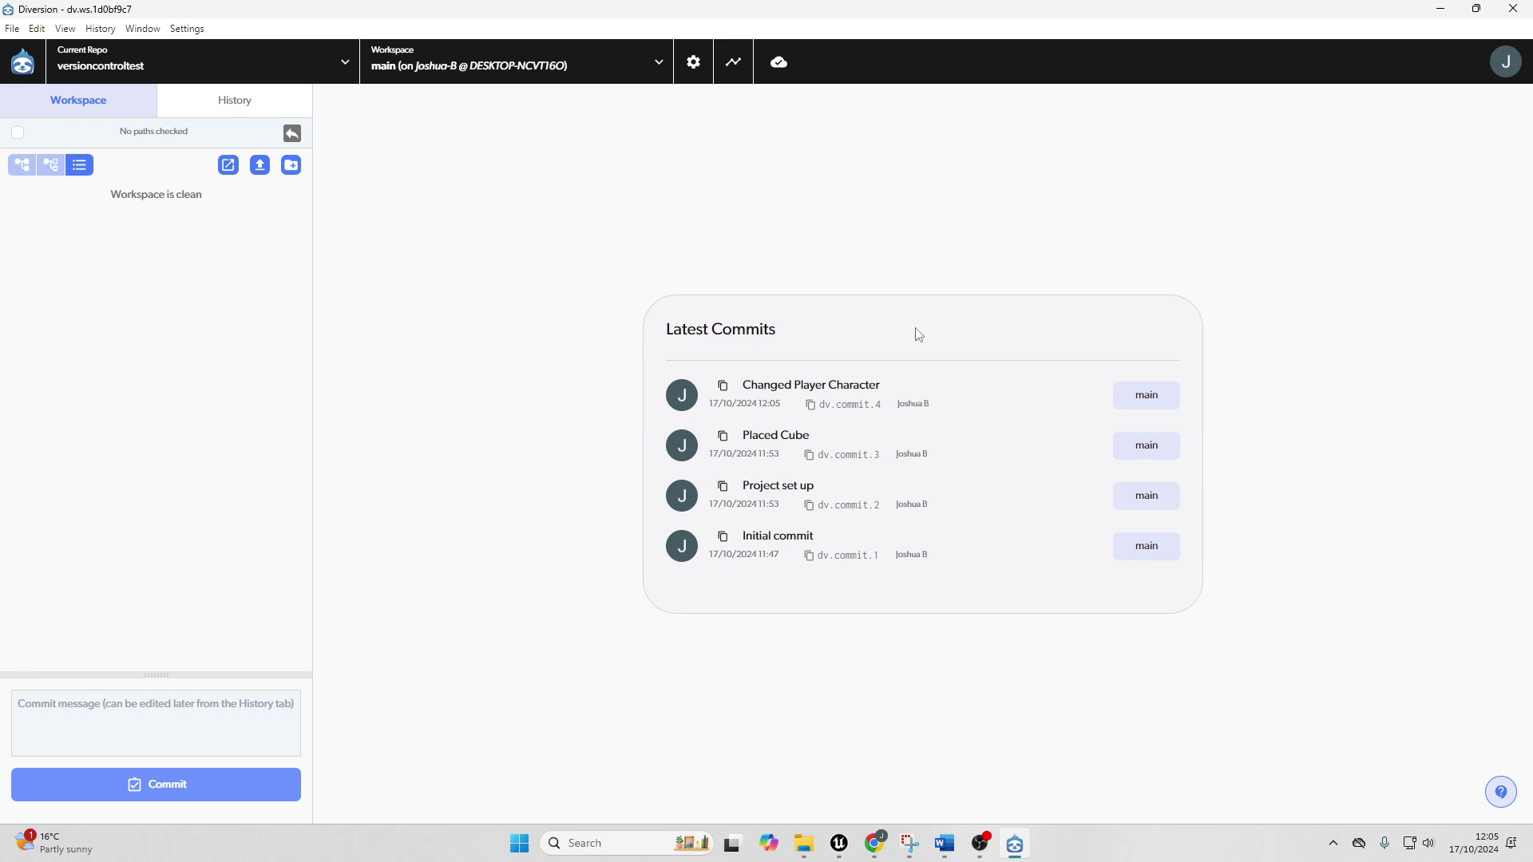
Step: Undo the 'Changed Player Character' commit from History so MI_Quinn_01 and MI_Quinn_02 show as modified
click(207, 110)
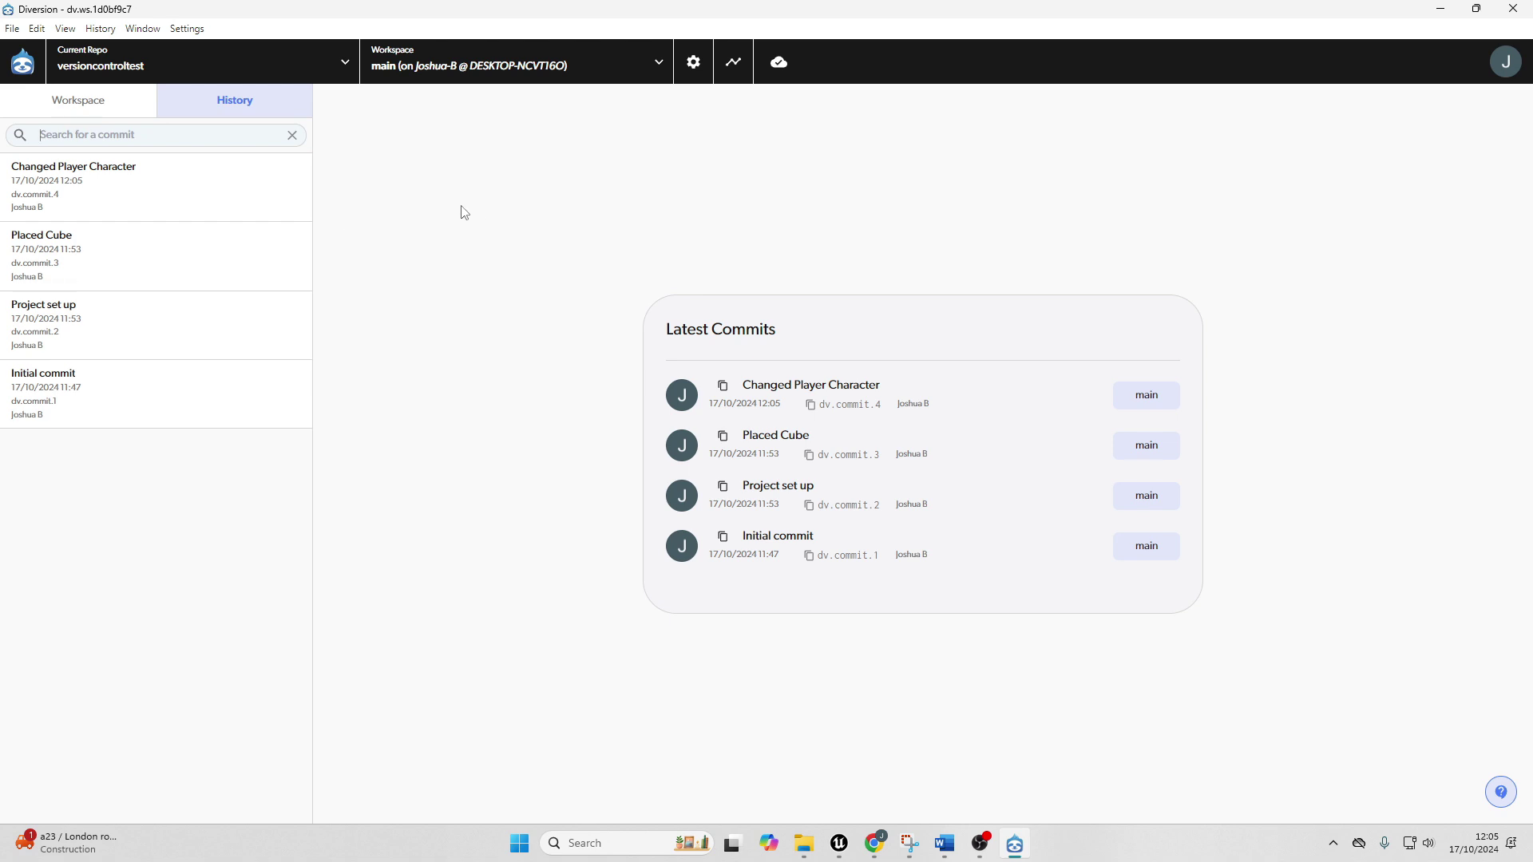
mouse_move(838, 843)
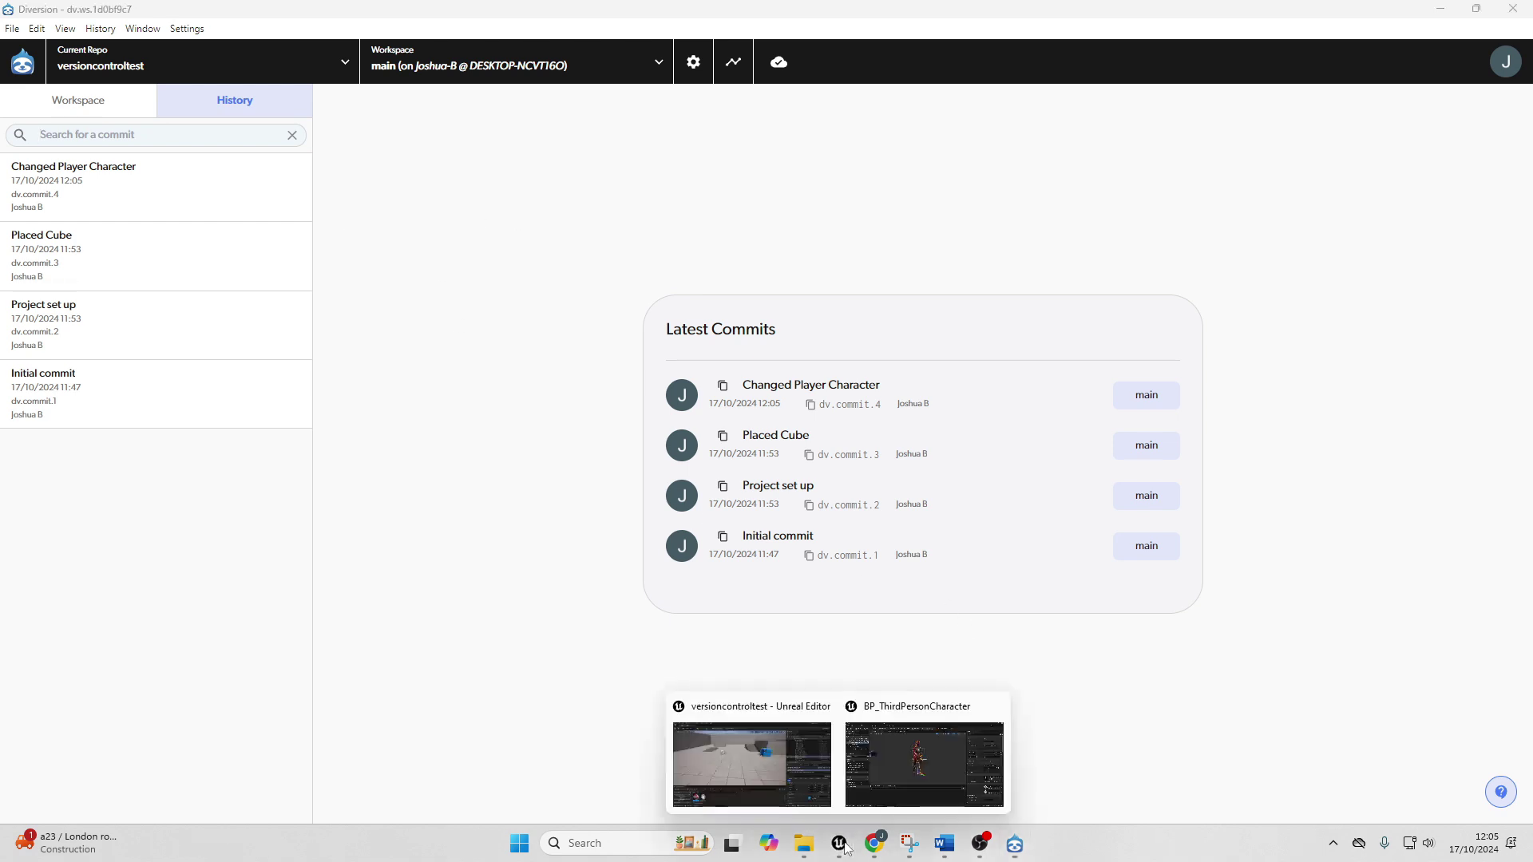
mouse_move(897, 744)
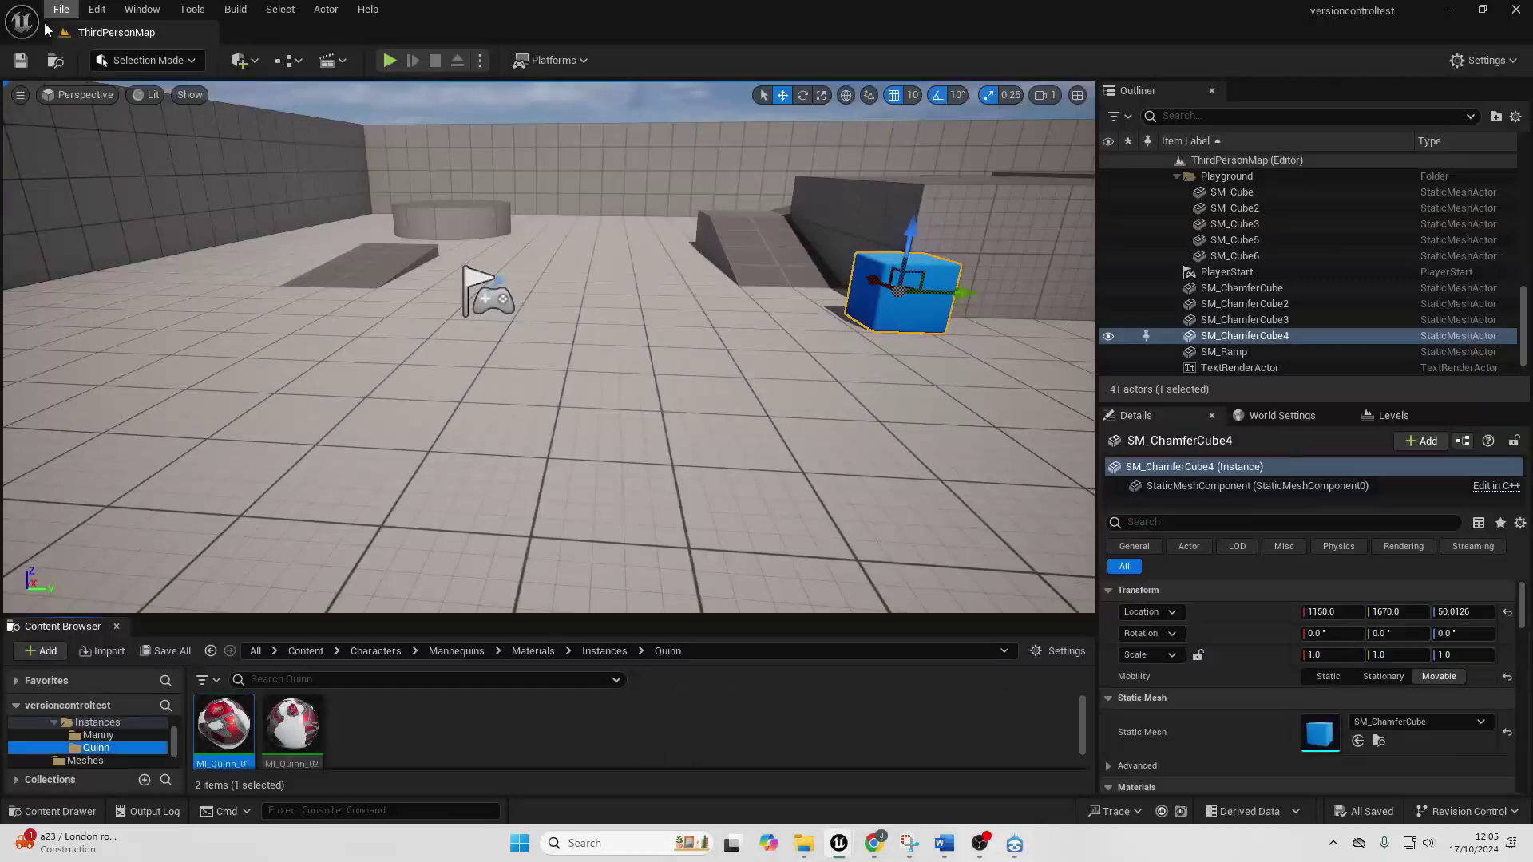
click(1512, 17)
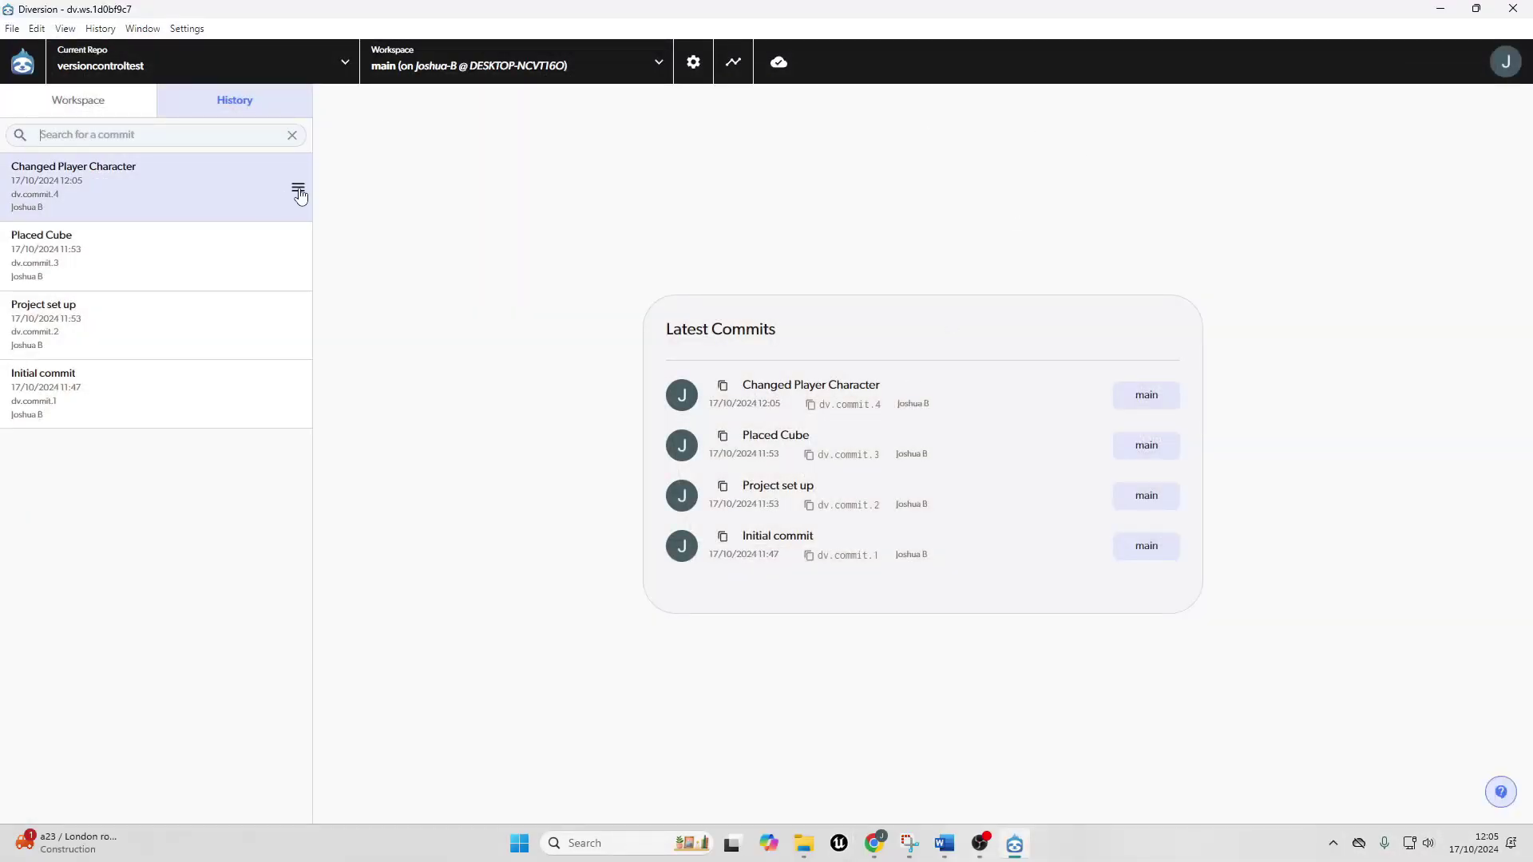
click(299, 192)
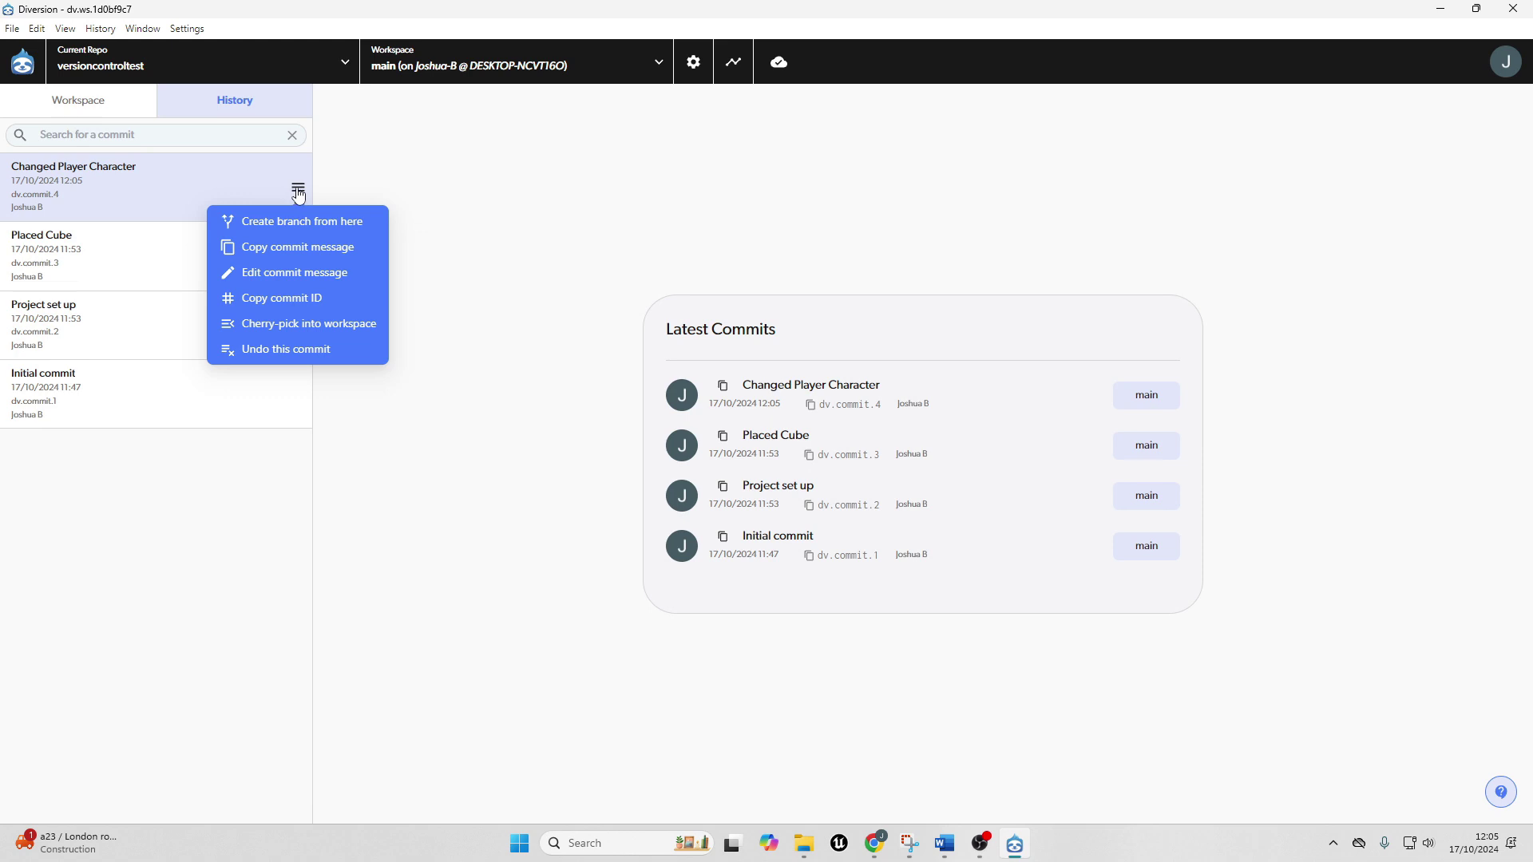
click(277, 351)
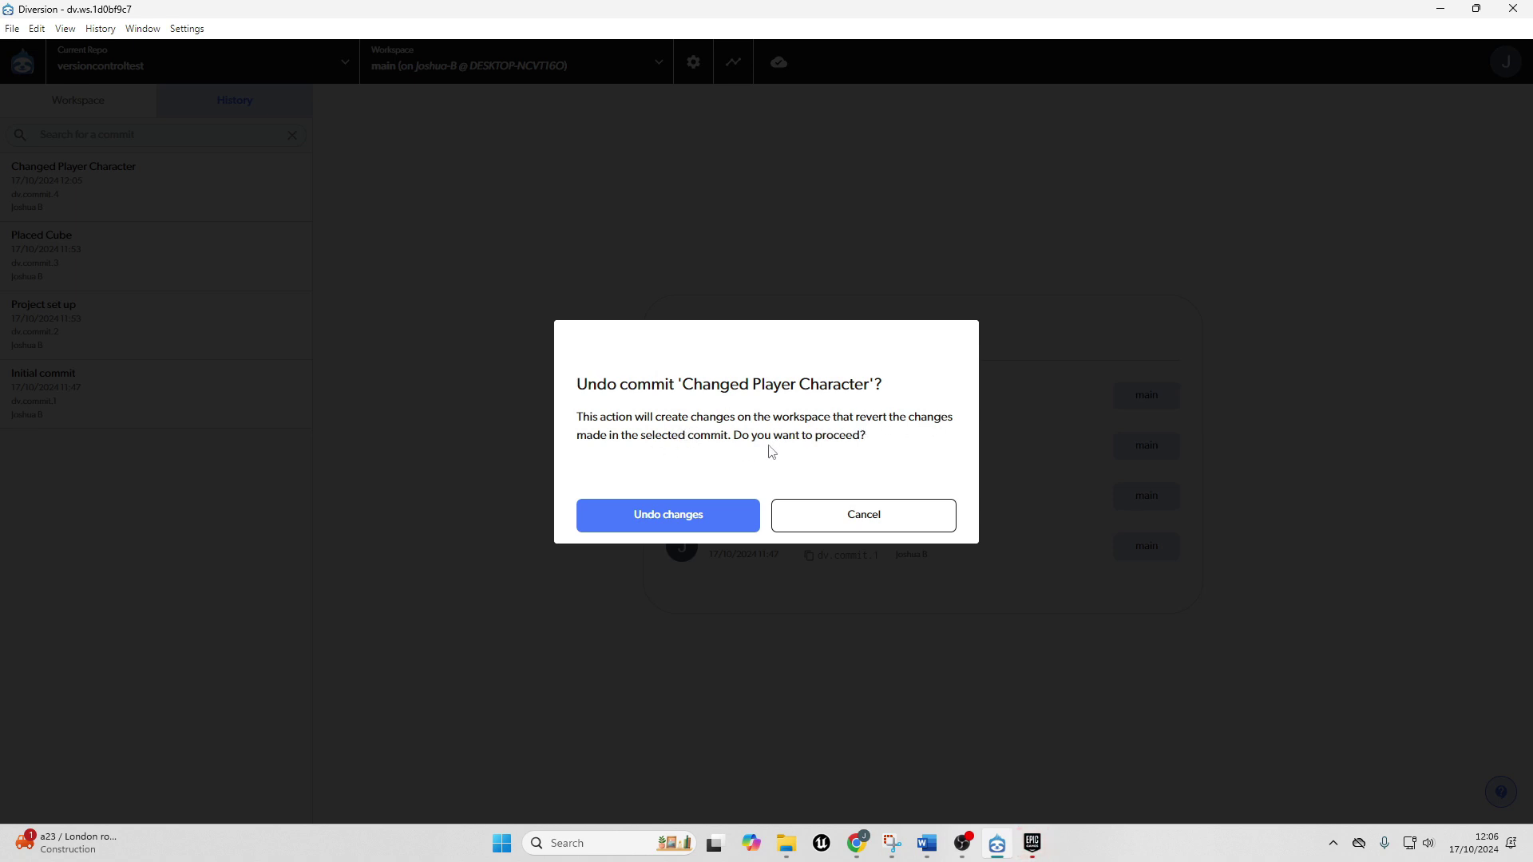
click(685, 514)
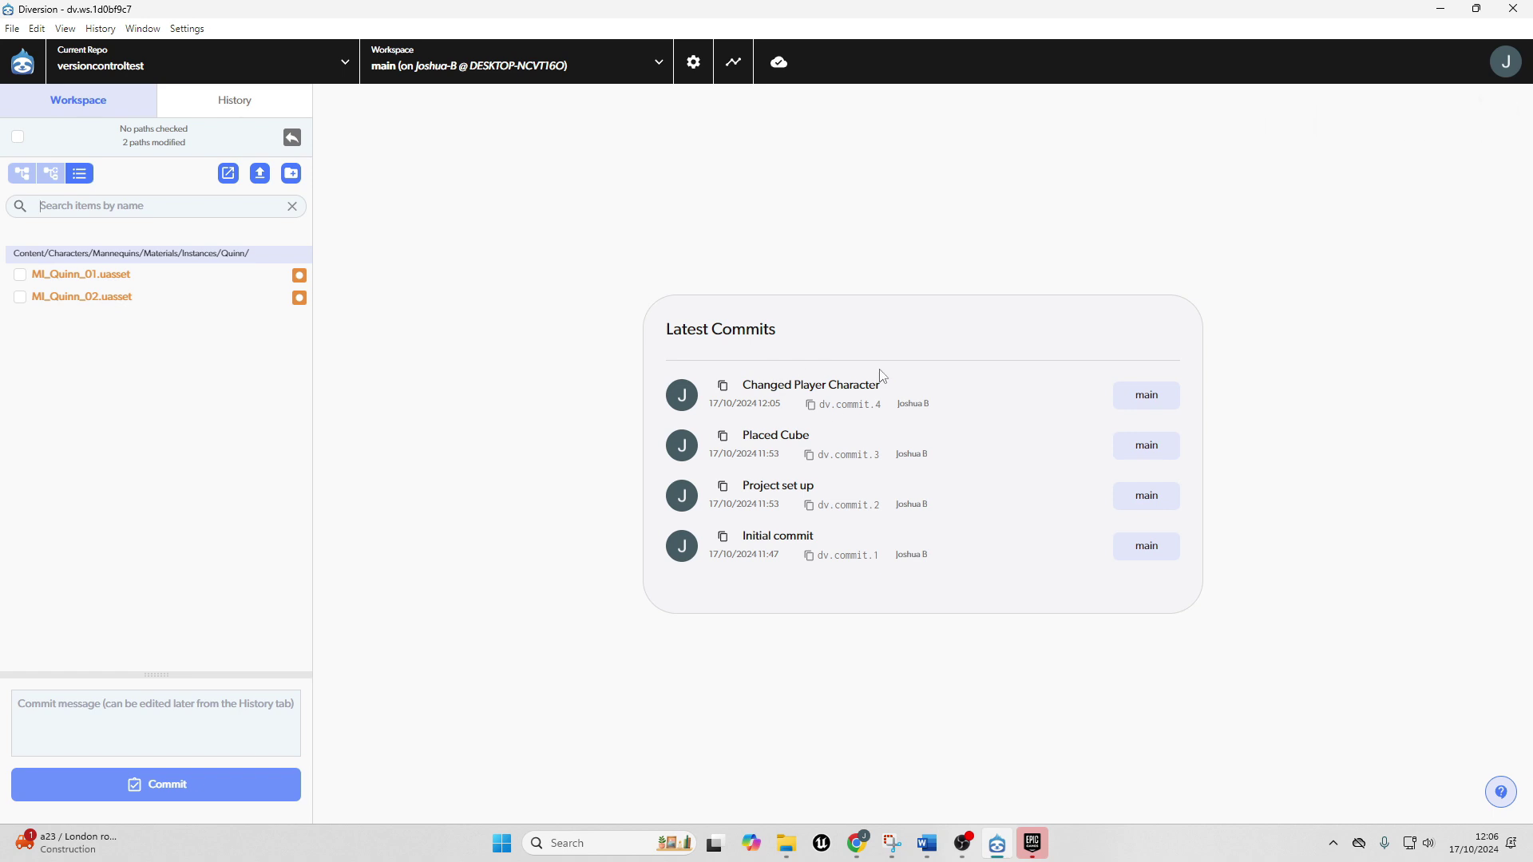
Step: Play the level and run the character around with WASD to check its plain grey materials
click(1037, 767)
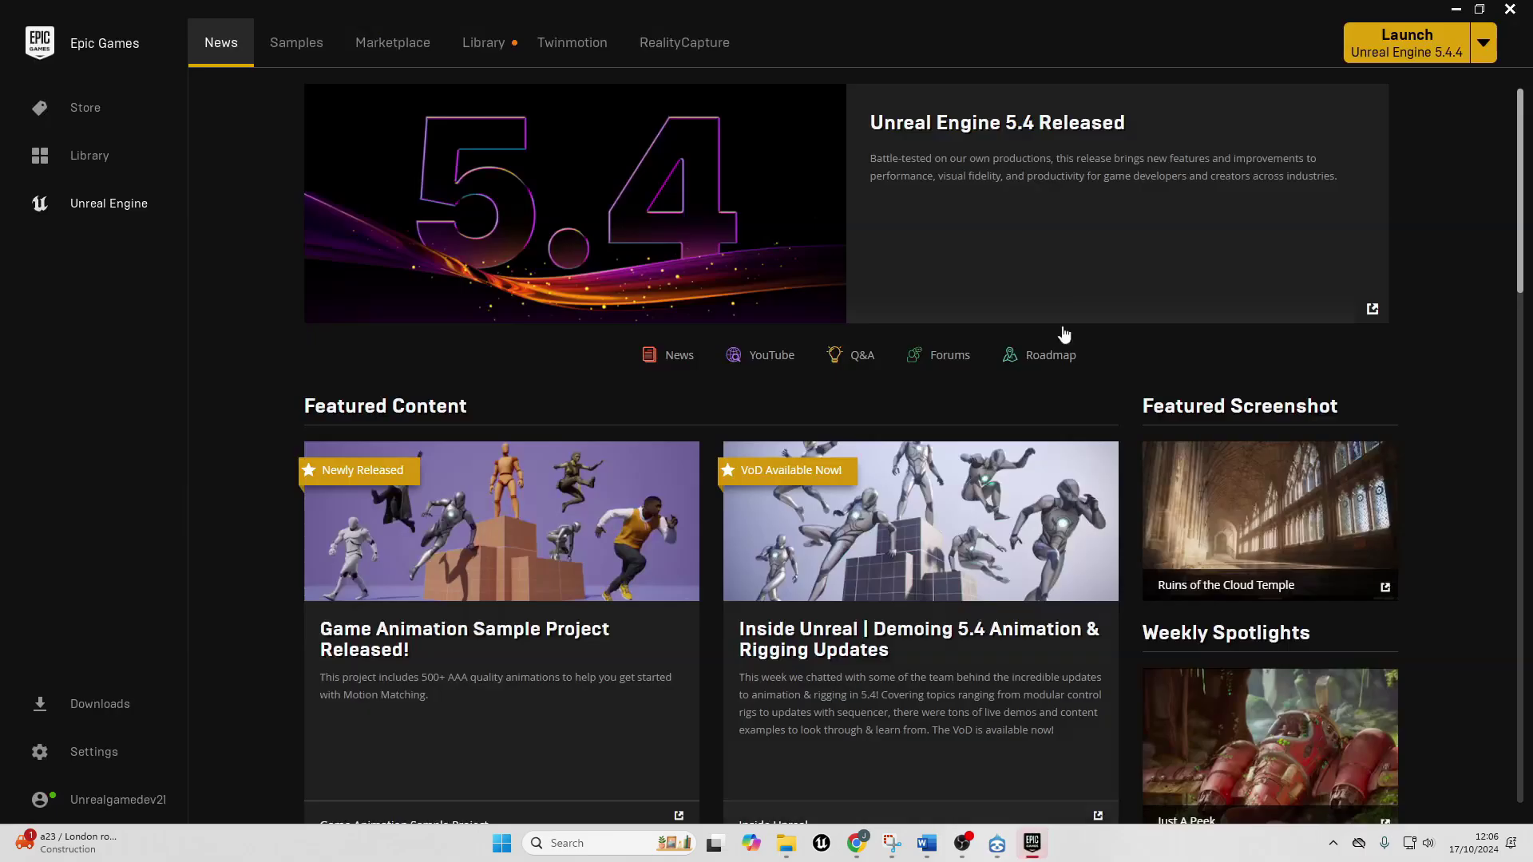
click(483, 43)
key(alt+Tab)
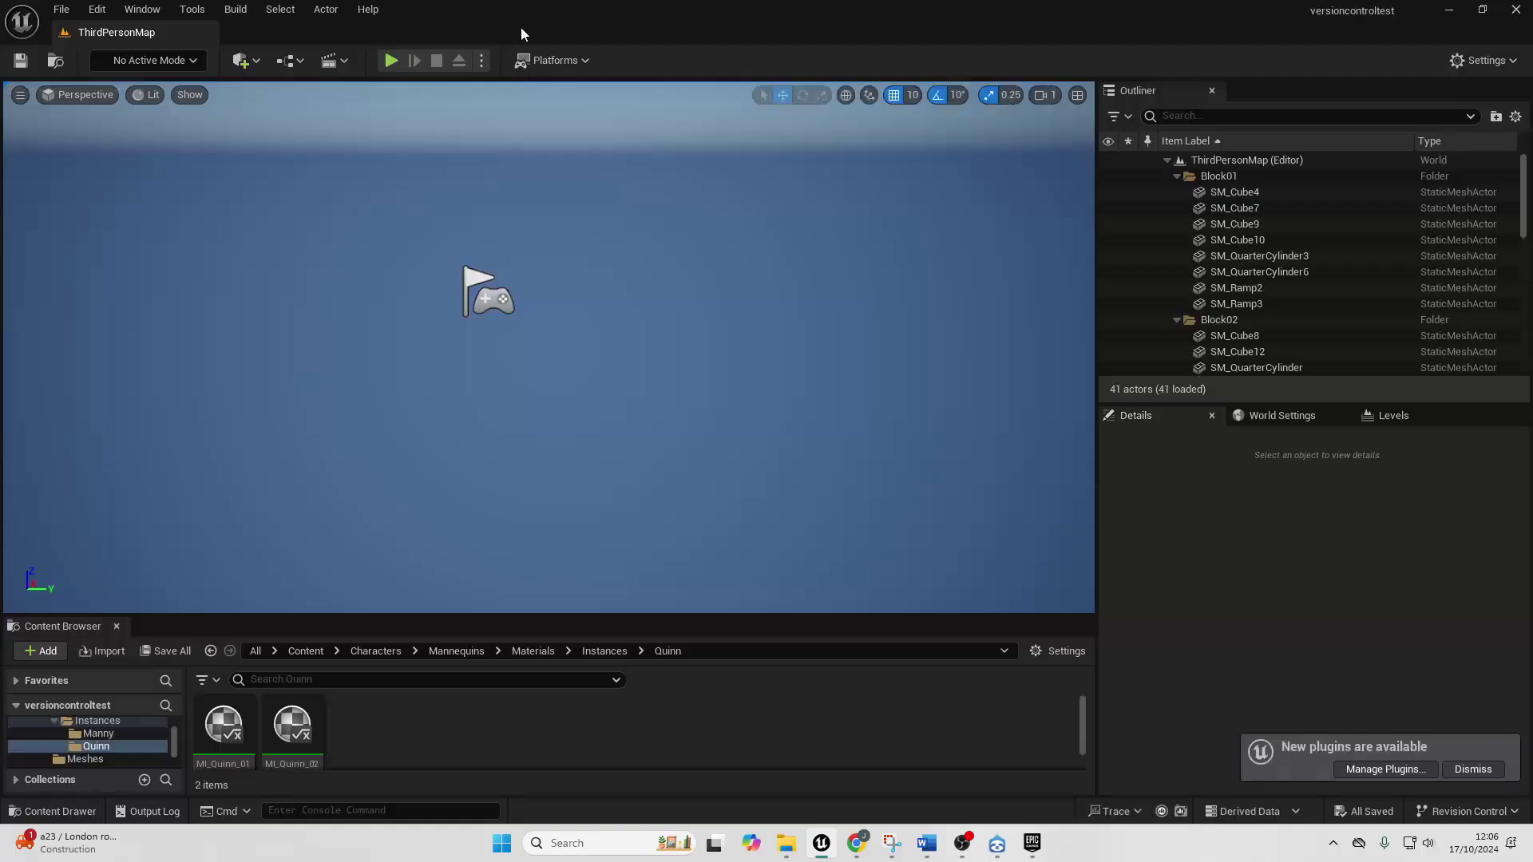
click(591, 310)
key(s)
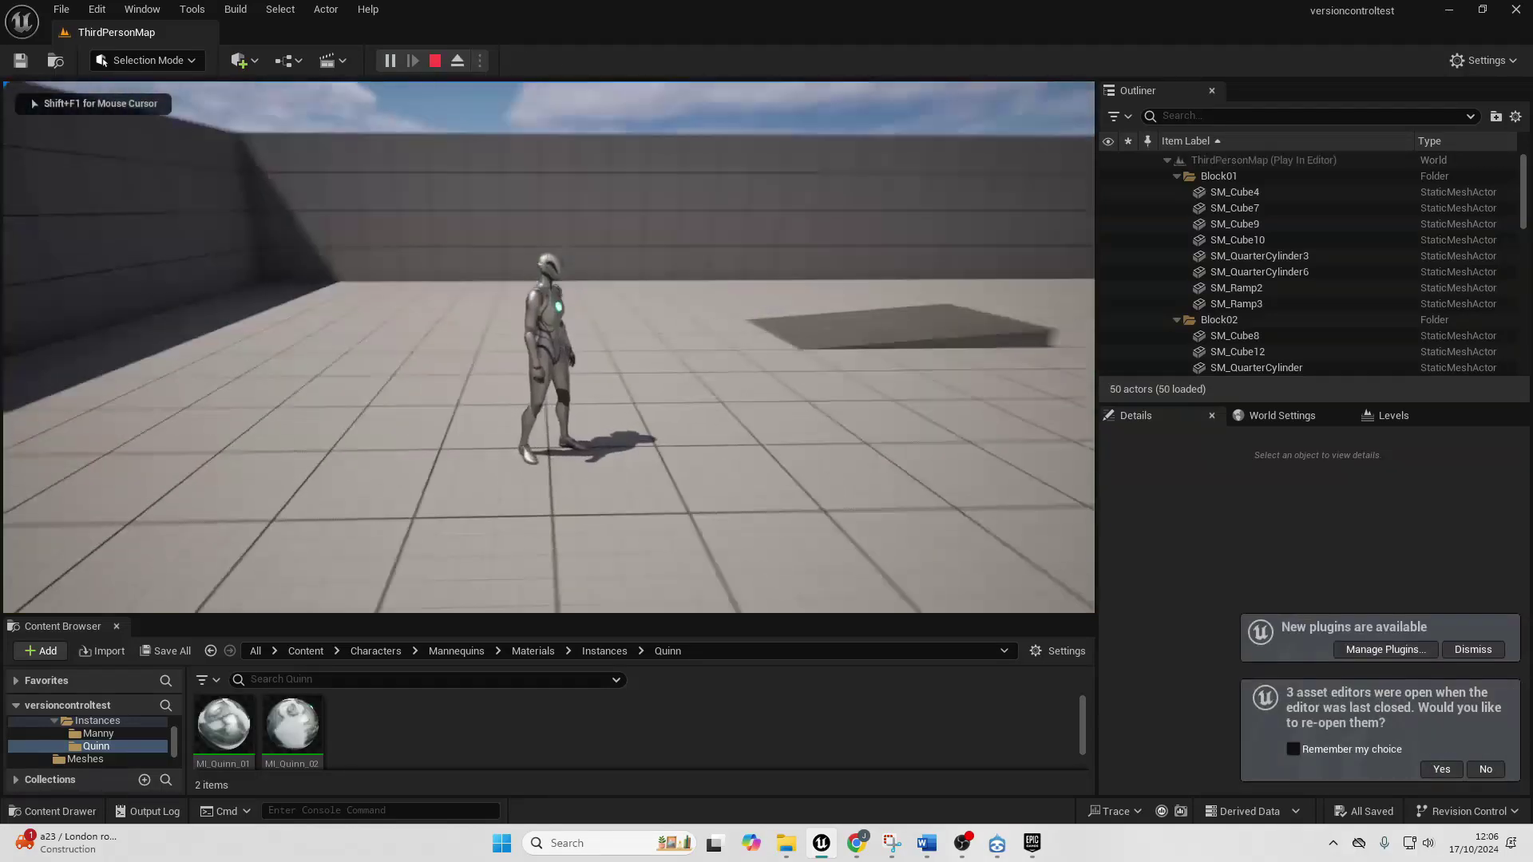
key(a)
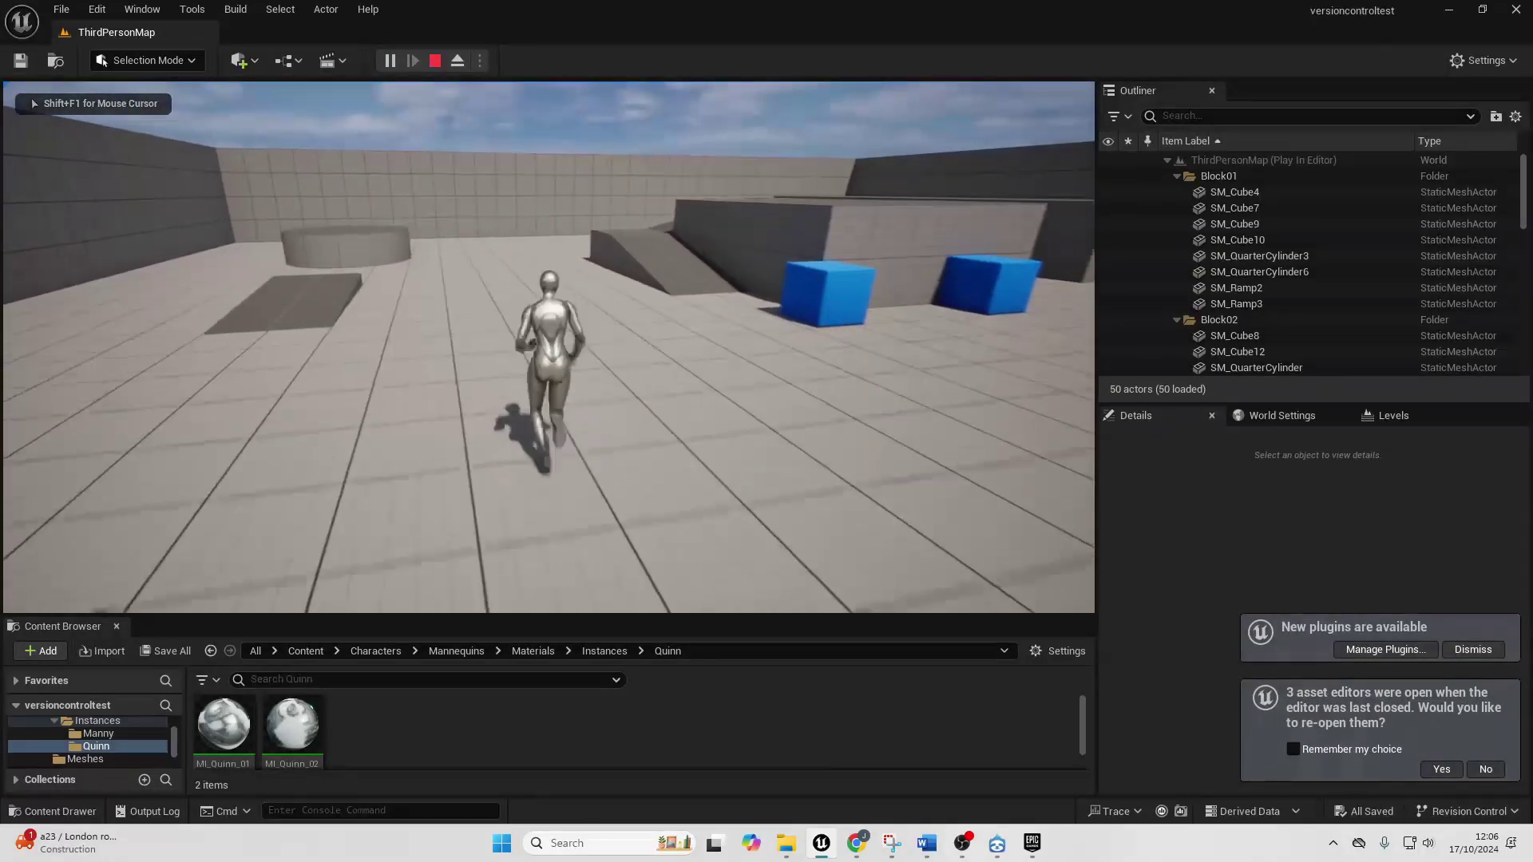
key(s)
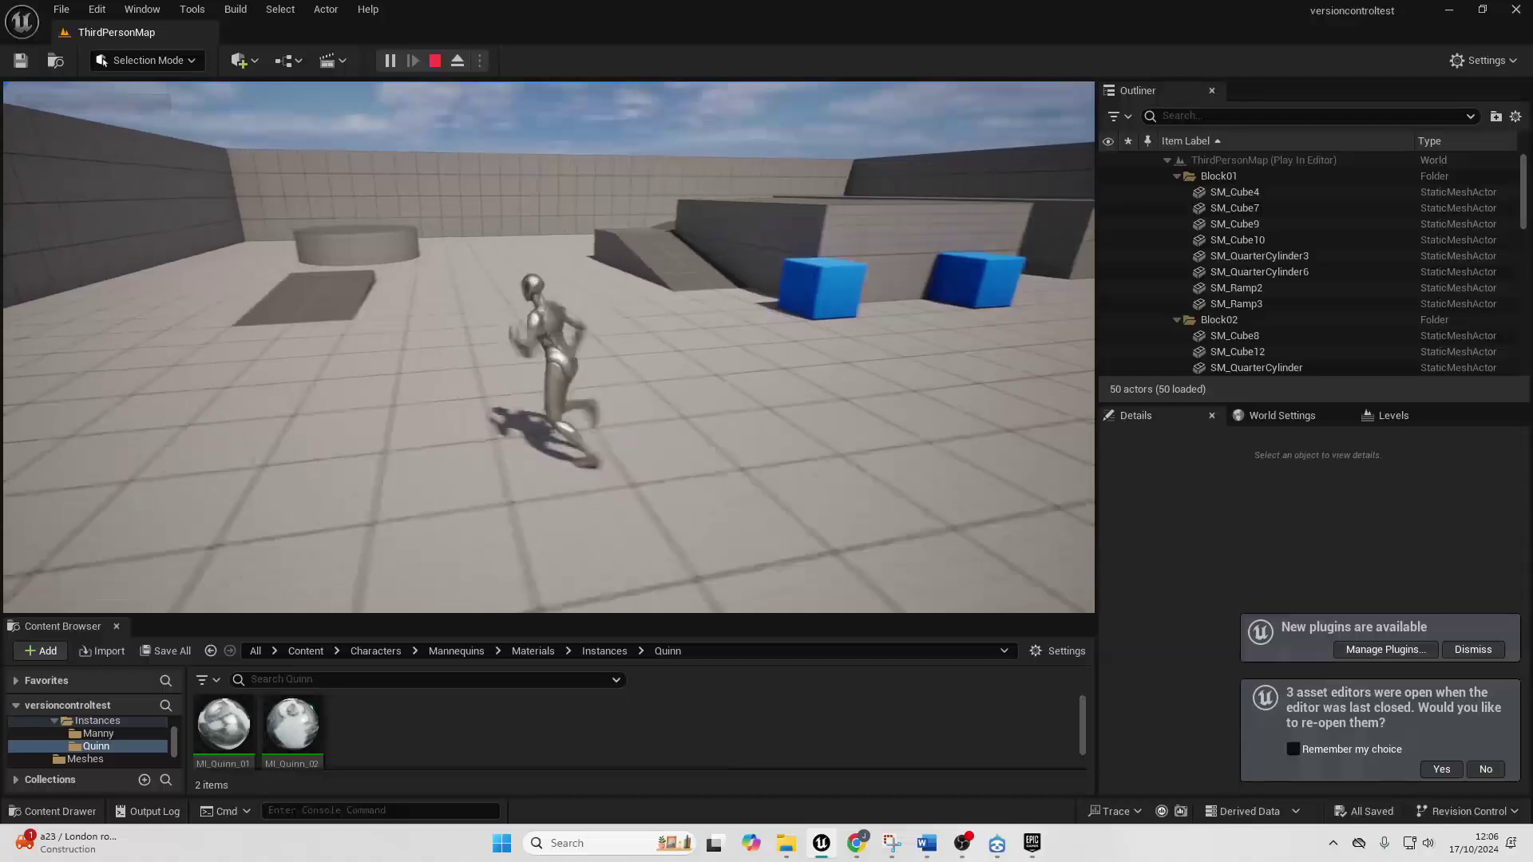
key(a)
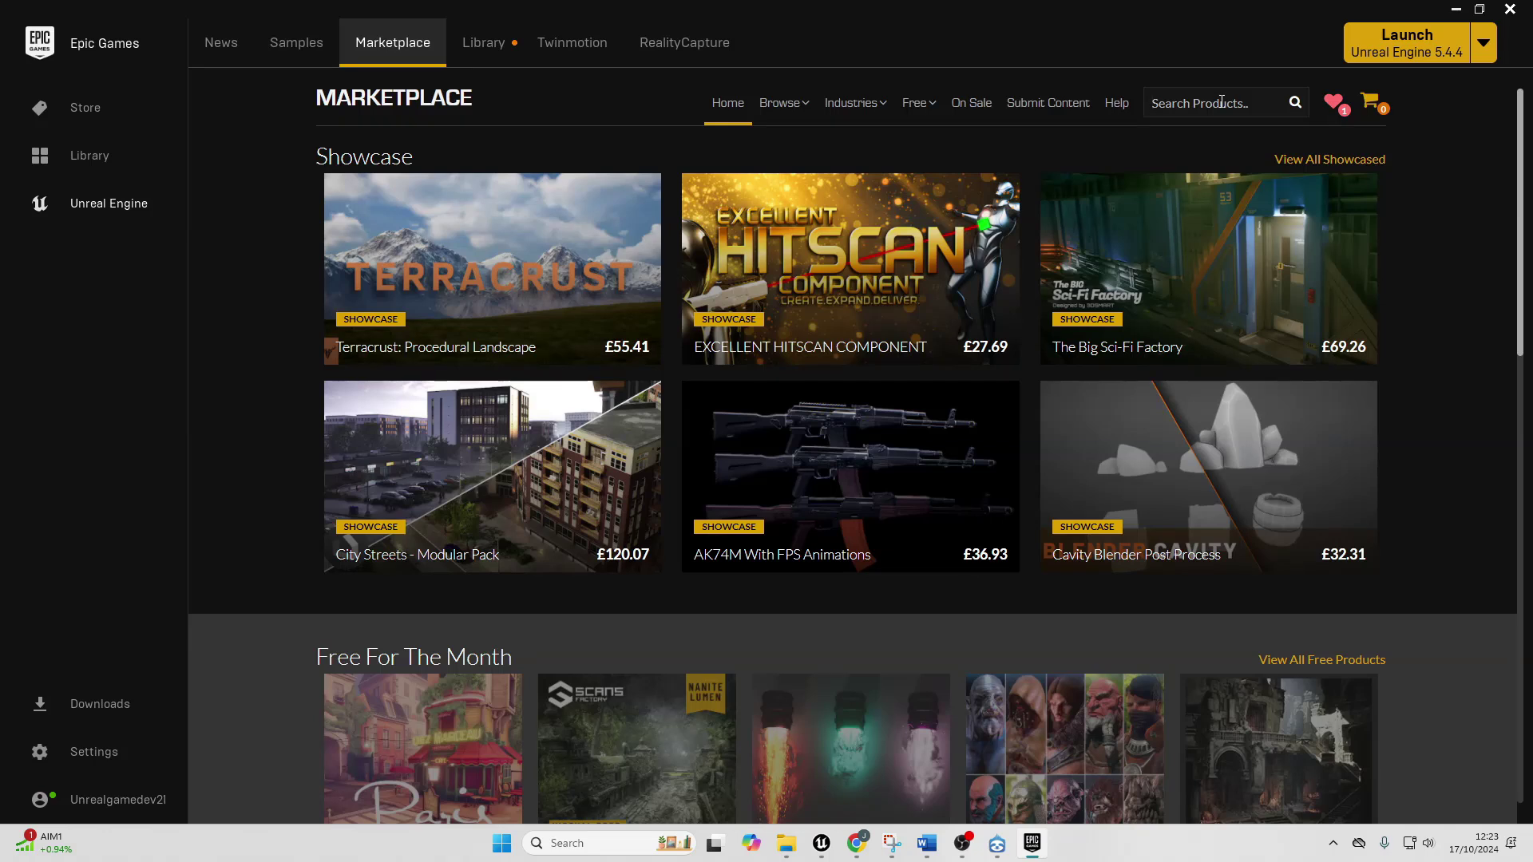
Step: Search the Marketplace for 'diversion' and open the Diversion Version Control product page
text(diversion)
key(Return)
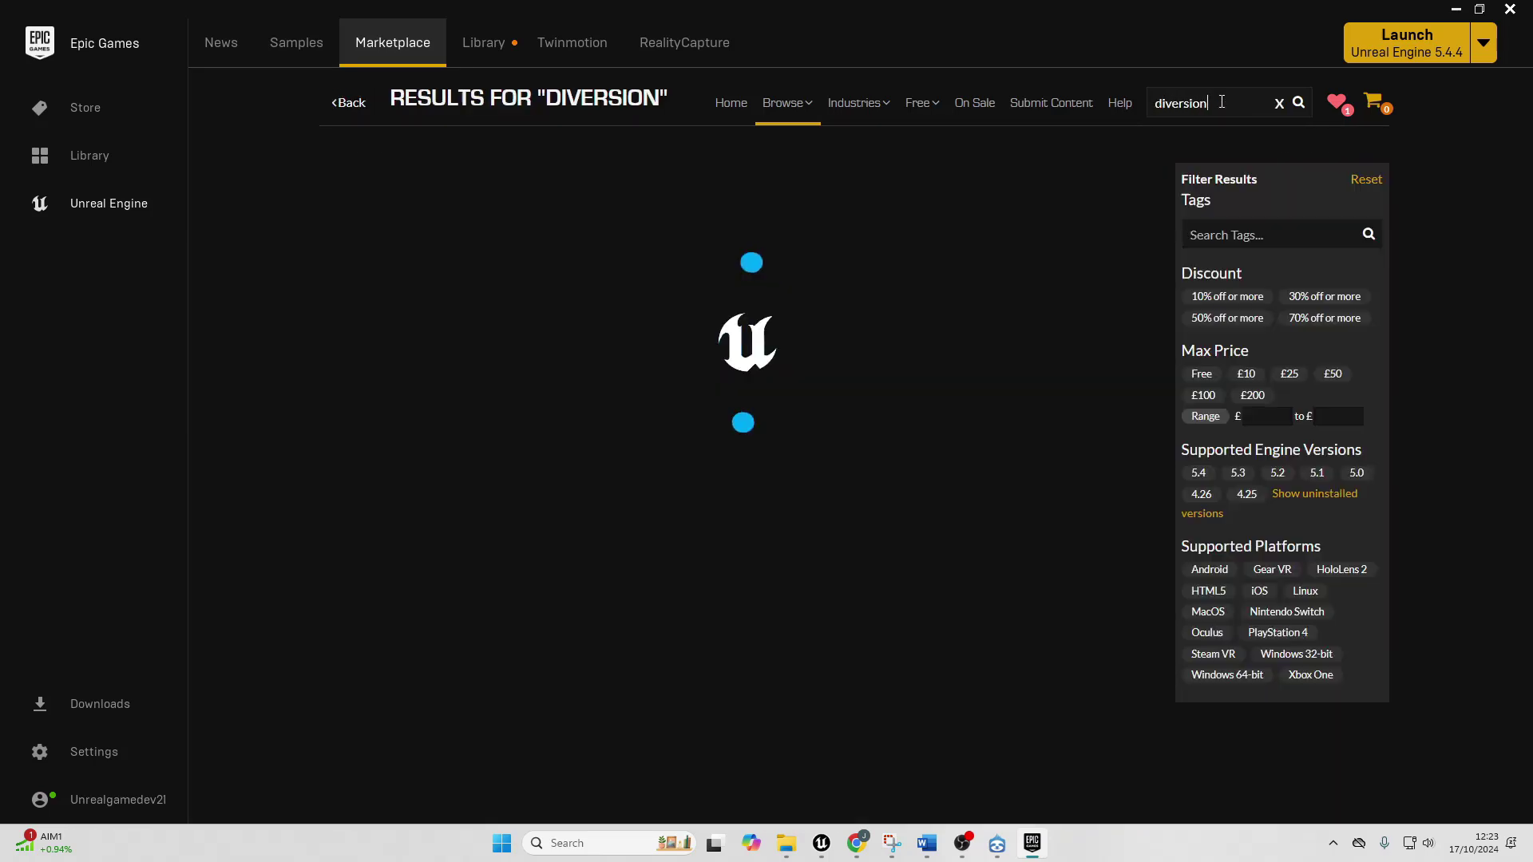
click(437, 301)
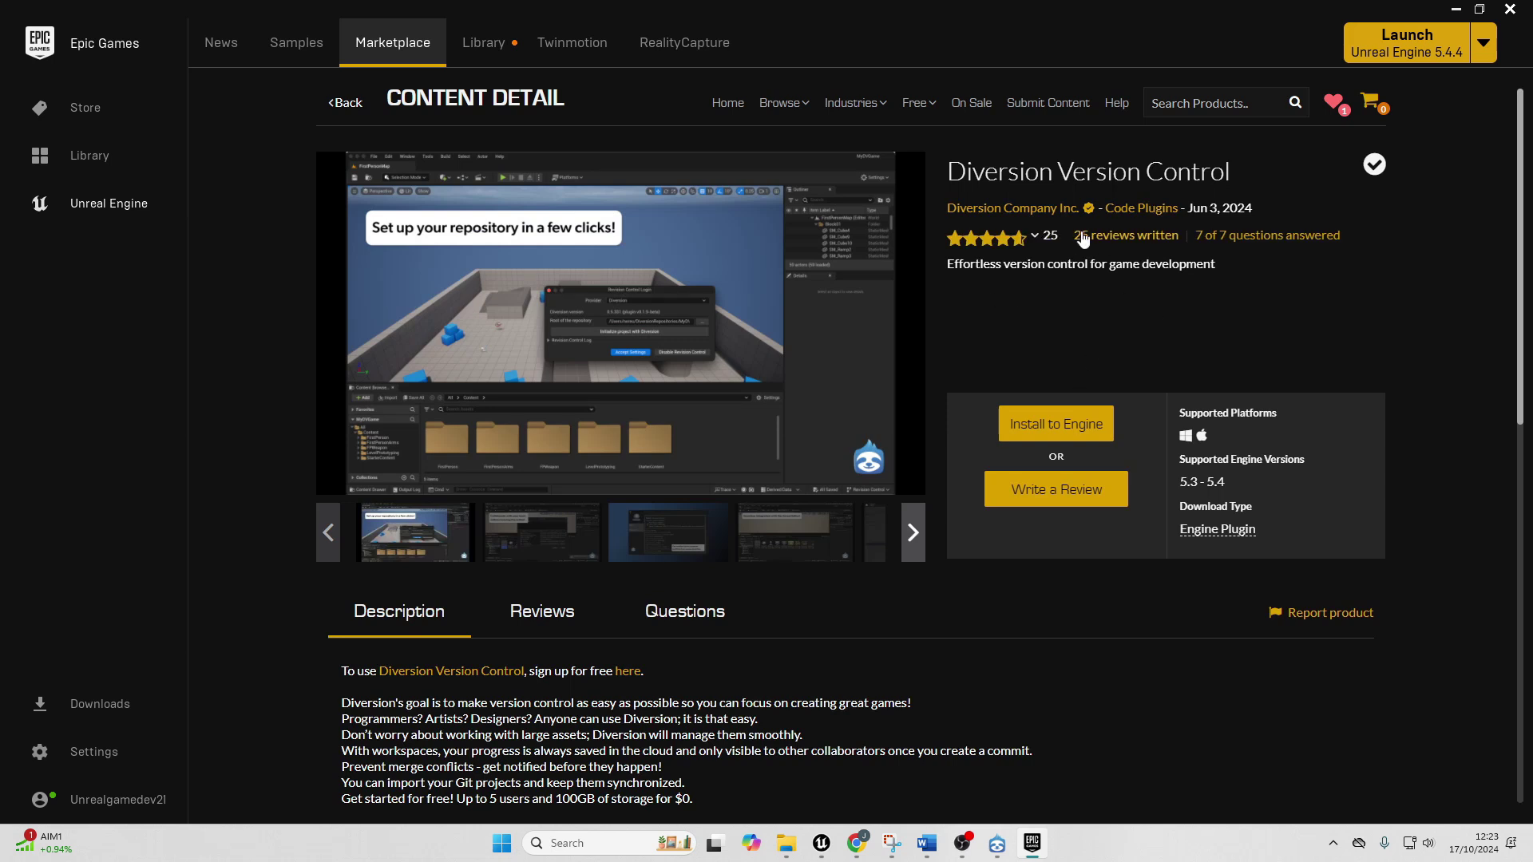
Step: Check the plugin's Install to Engine versions, cancel, and return to the Unreal editor
click(1030, 424)
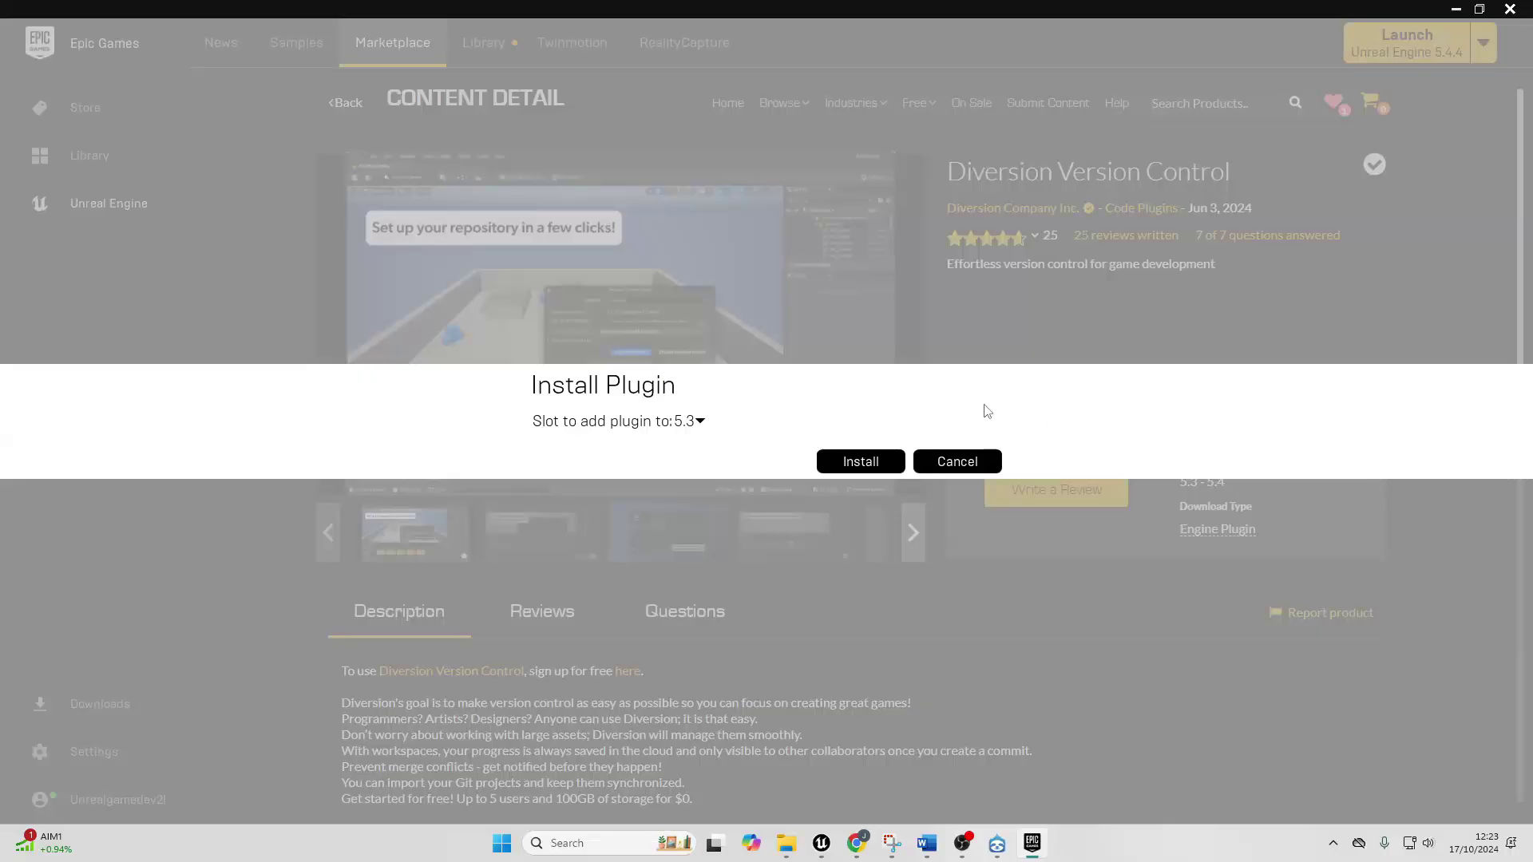
click(680, 418)
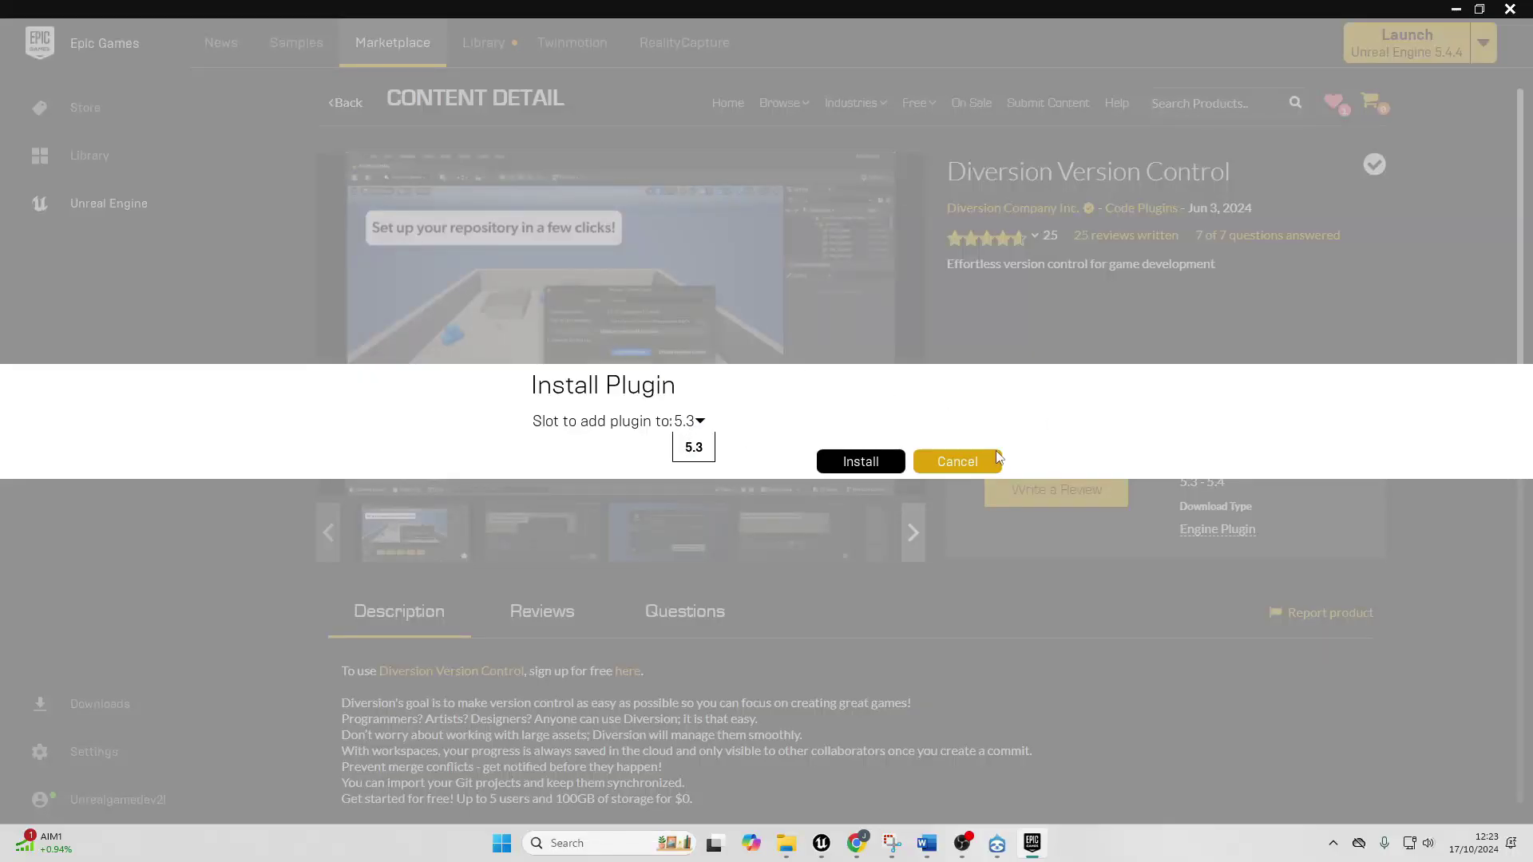
click(988, 460)
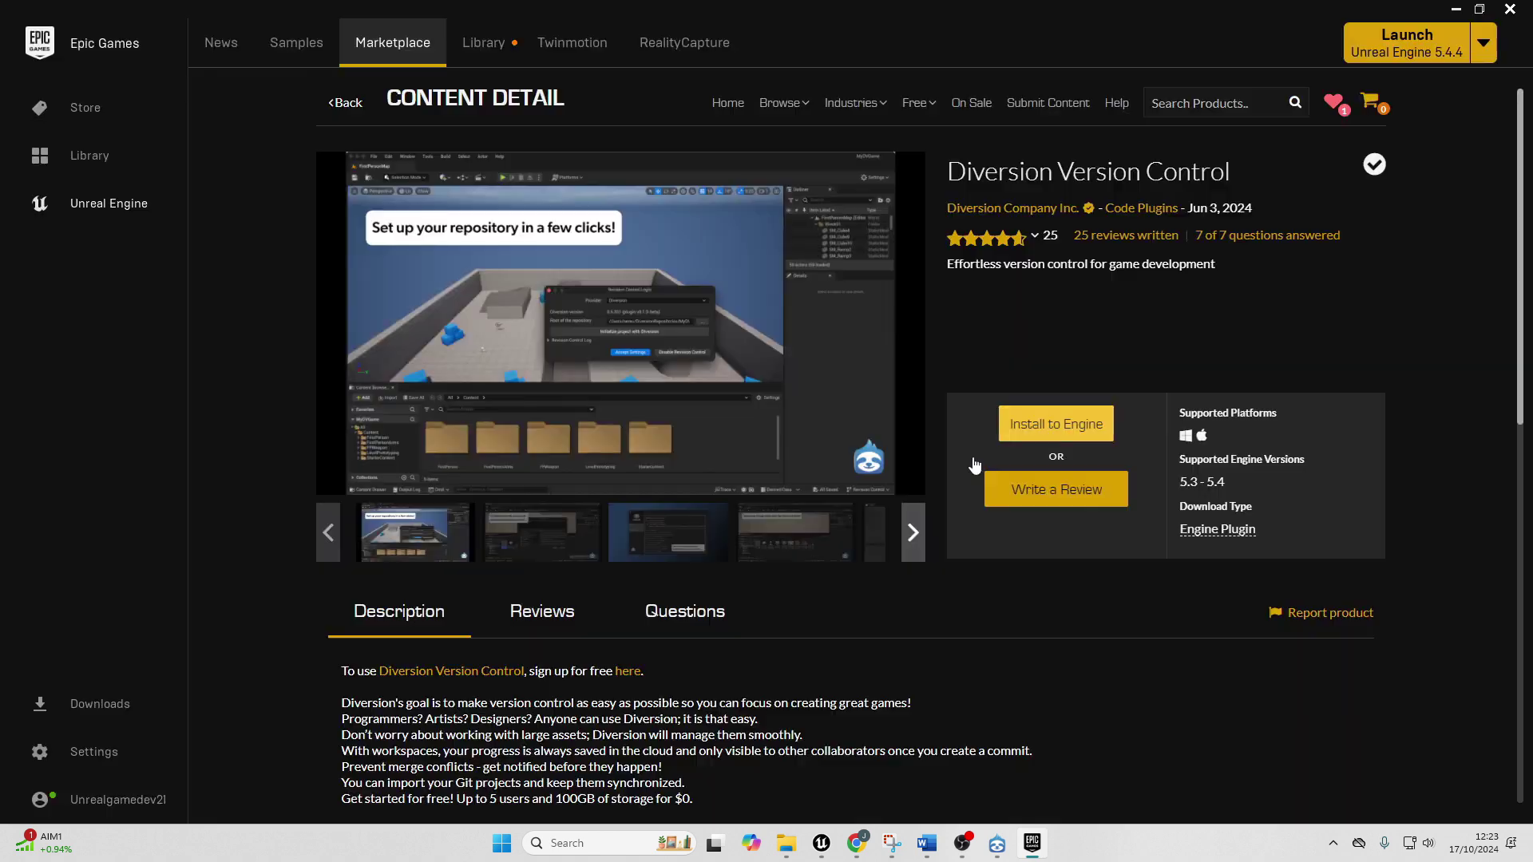
click(821, 843)
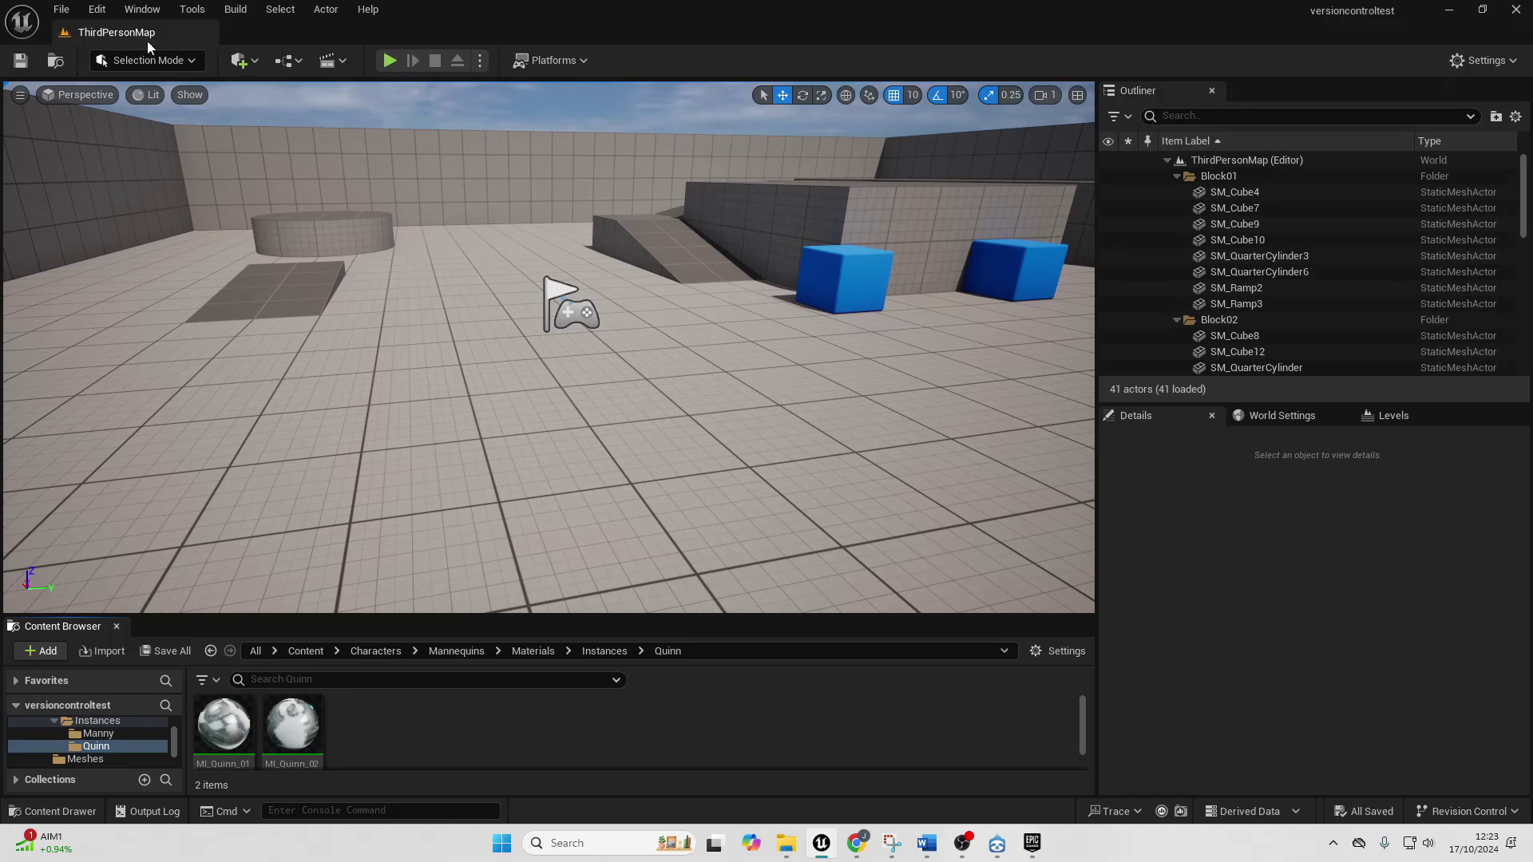
click(97, 8)
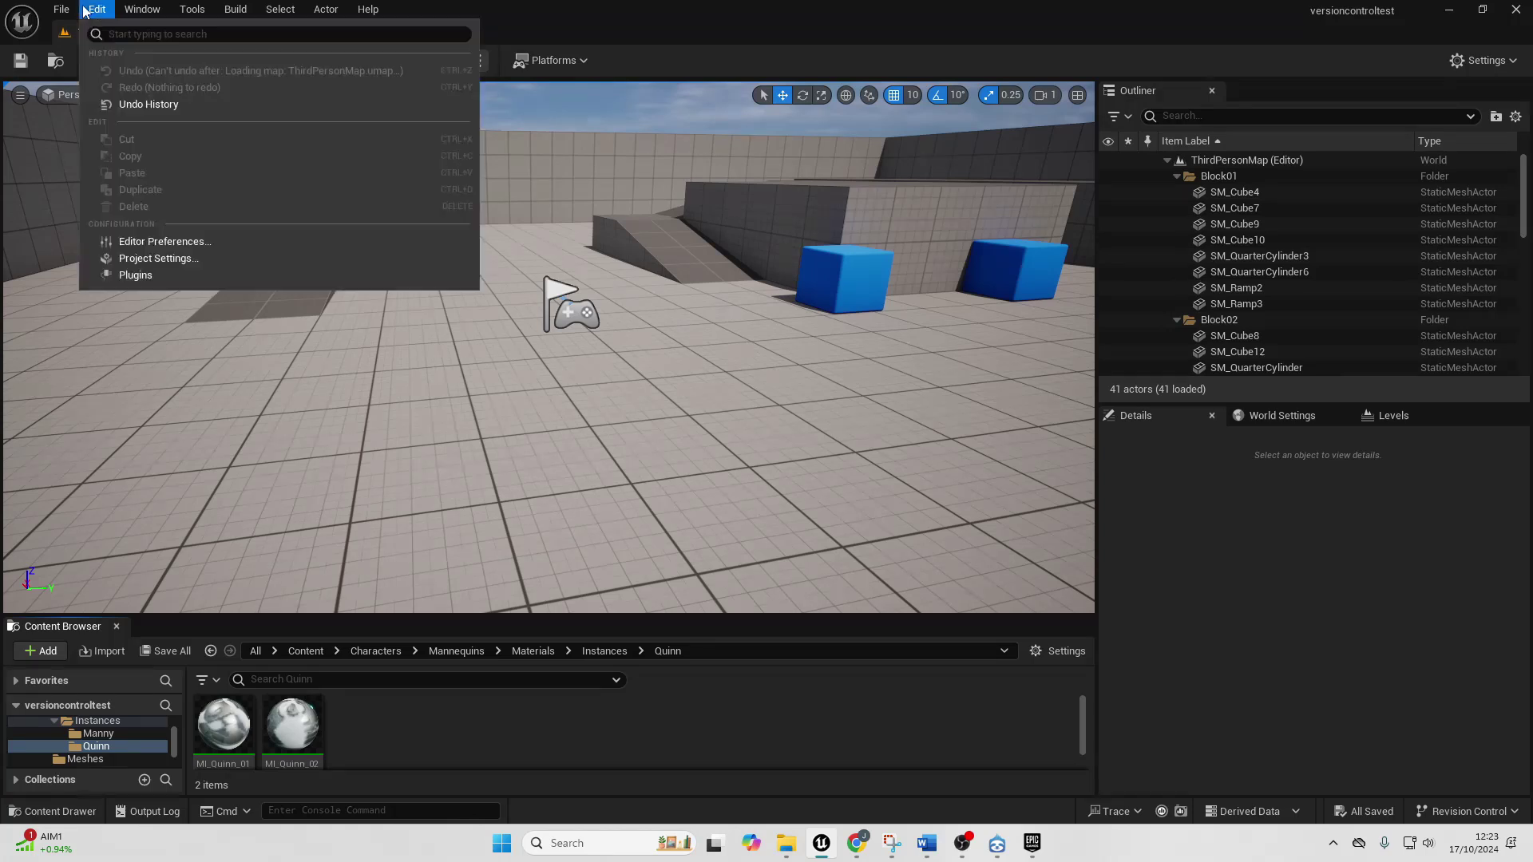
Step: Find 'diver' in the Plugins browser, tick Diversion Version Control, and restart the editor
click(177, 278)
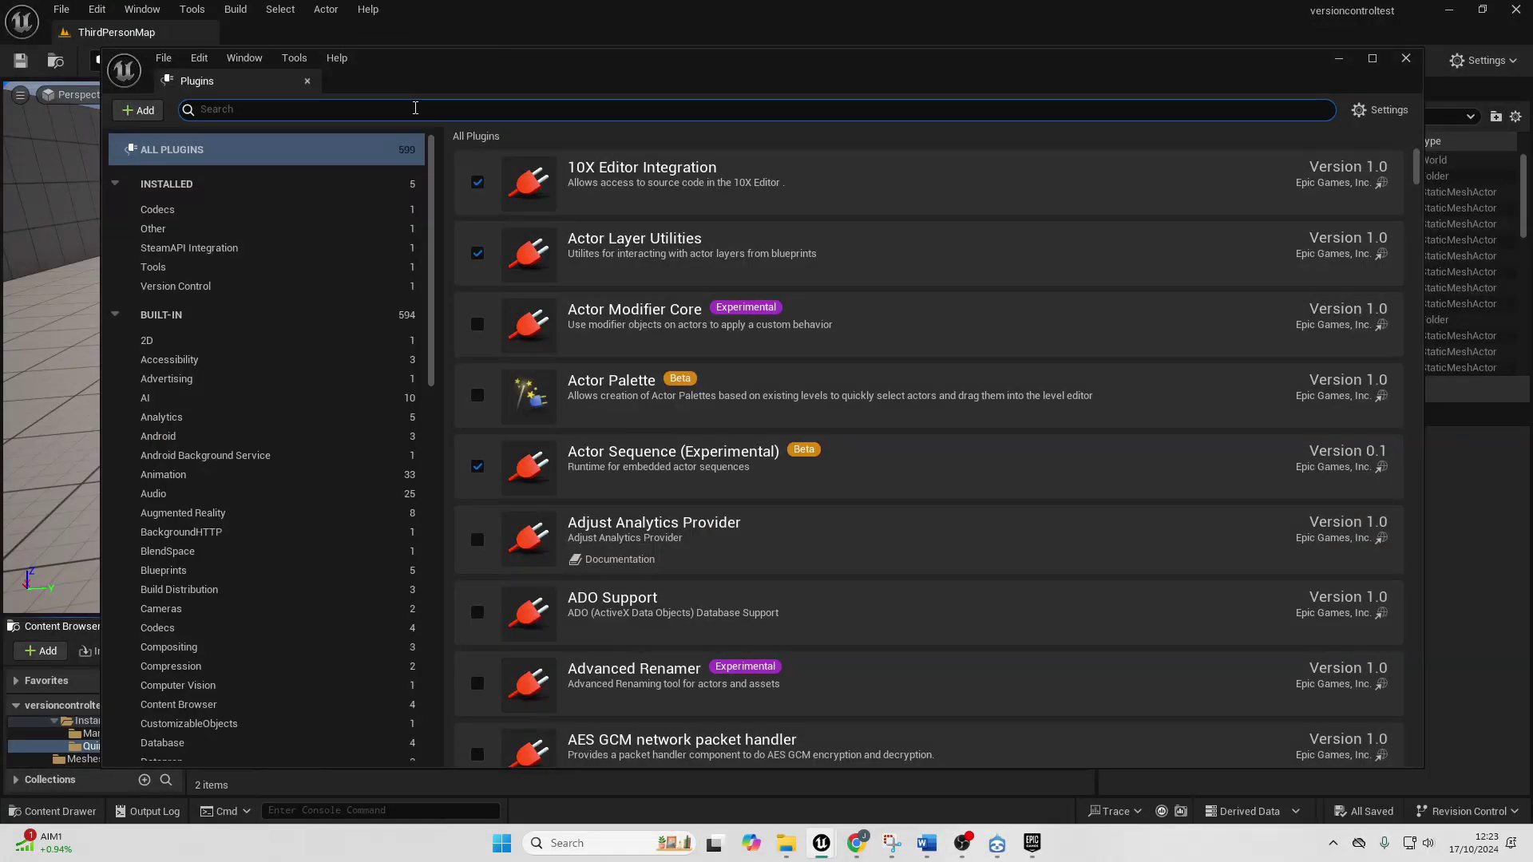
text(diver)
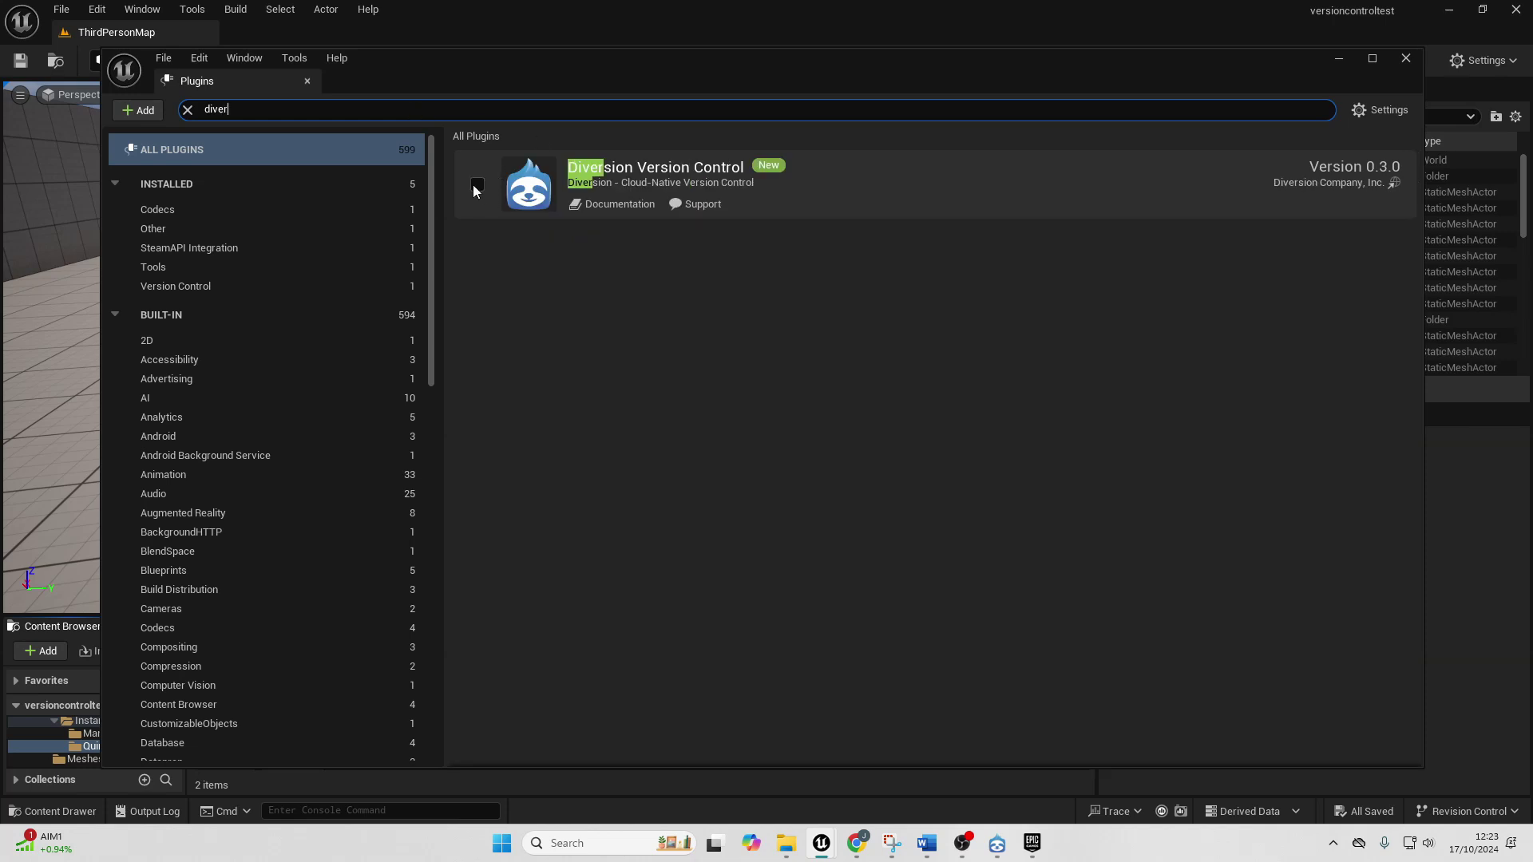
click(478, 185)
click(1353, 733)
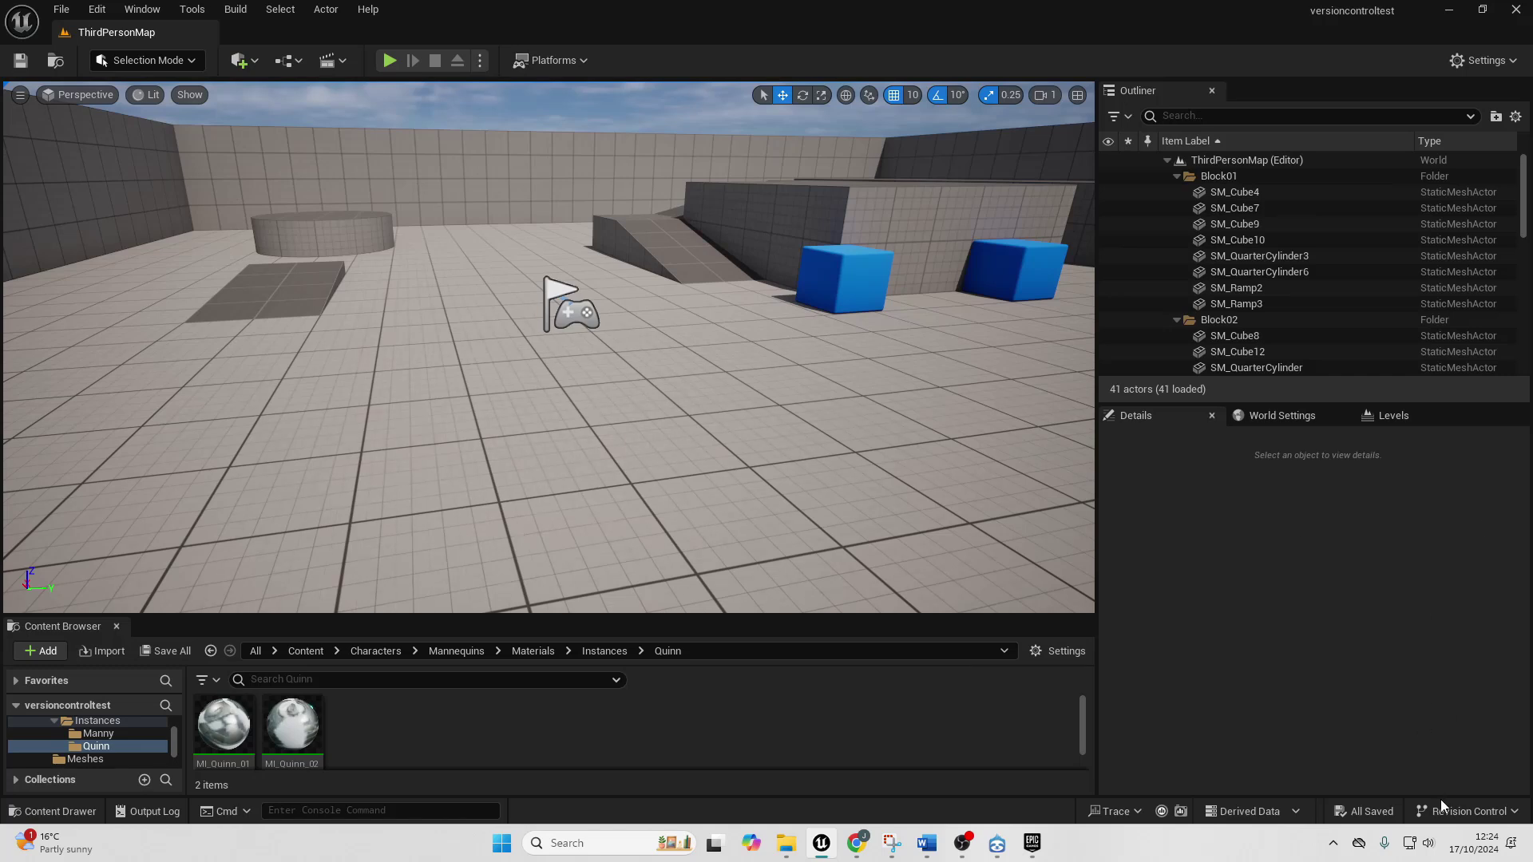
Step: Connect the project to revision control with Diversion as the provider and accept the settings
click(1466, 812)
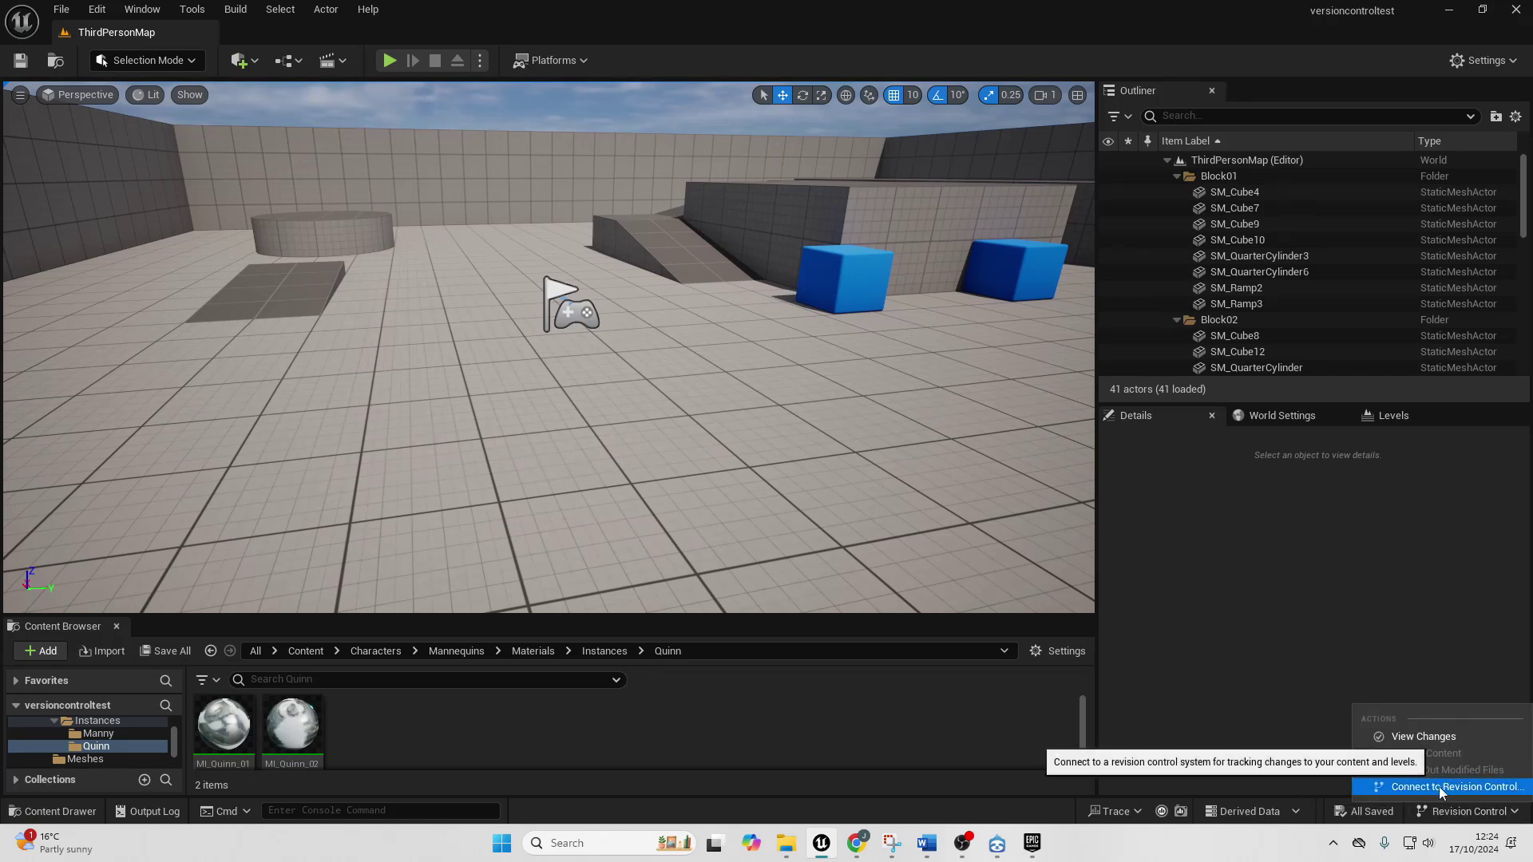
click(1443, 786)
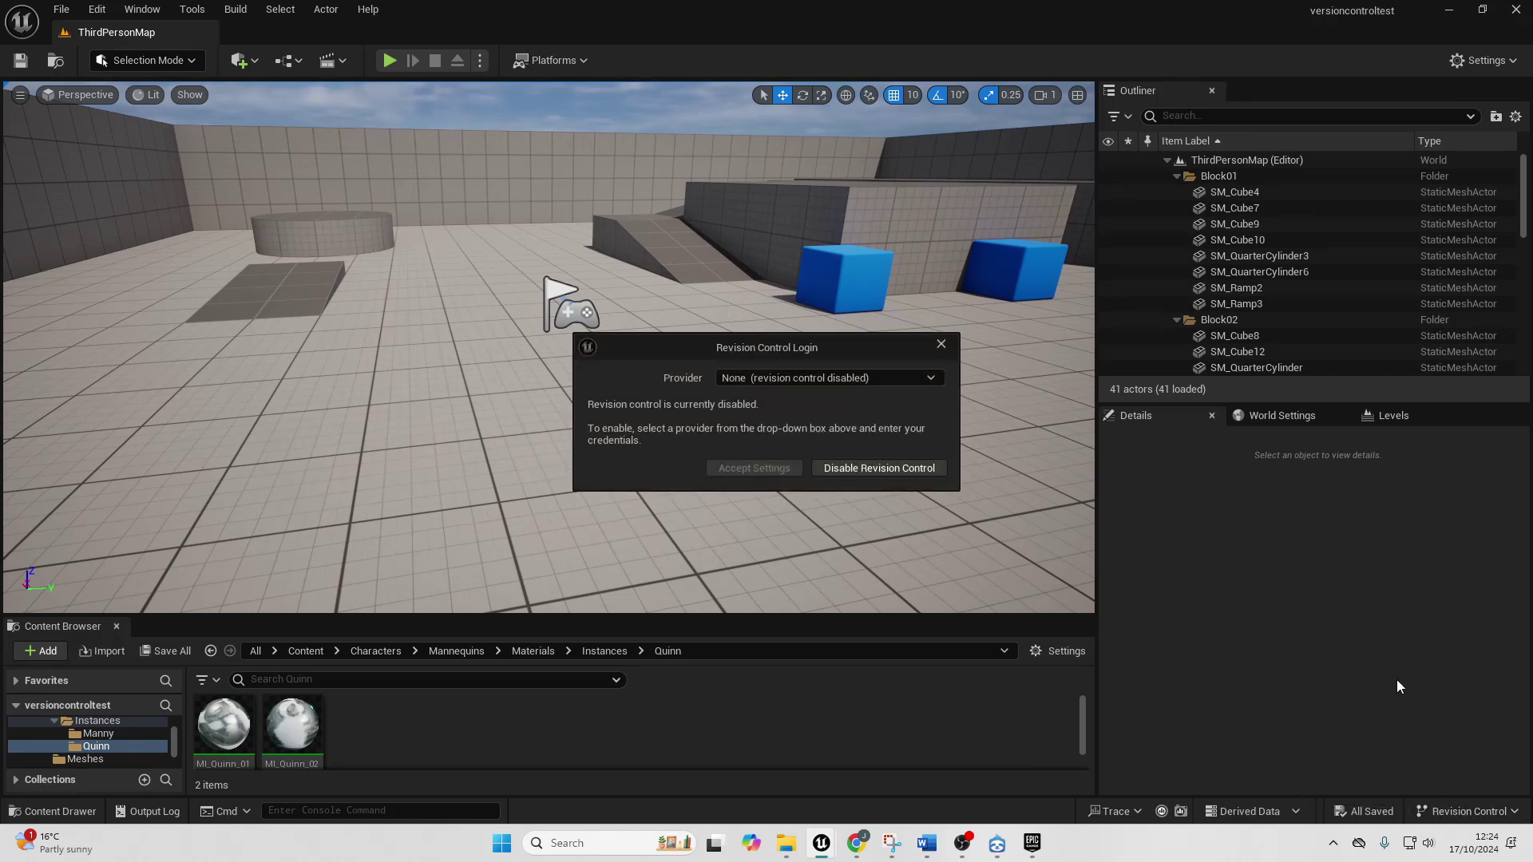
click(788, 380)
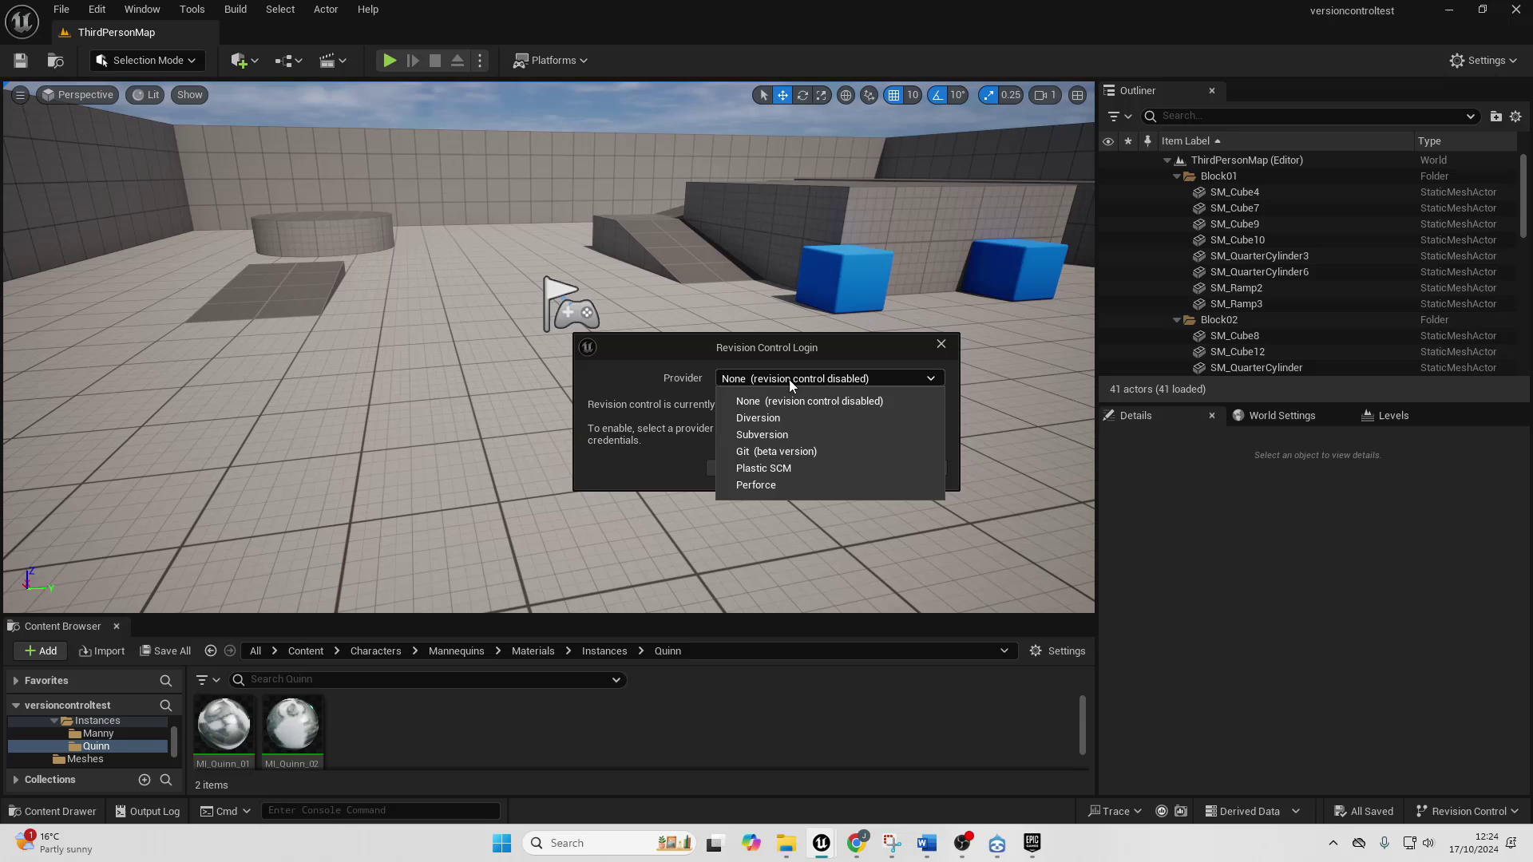
click(839, 418)
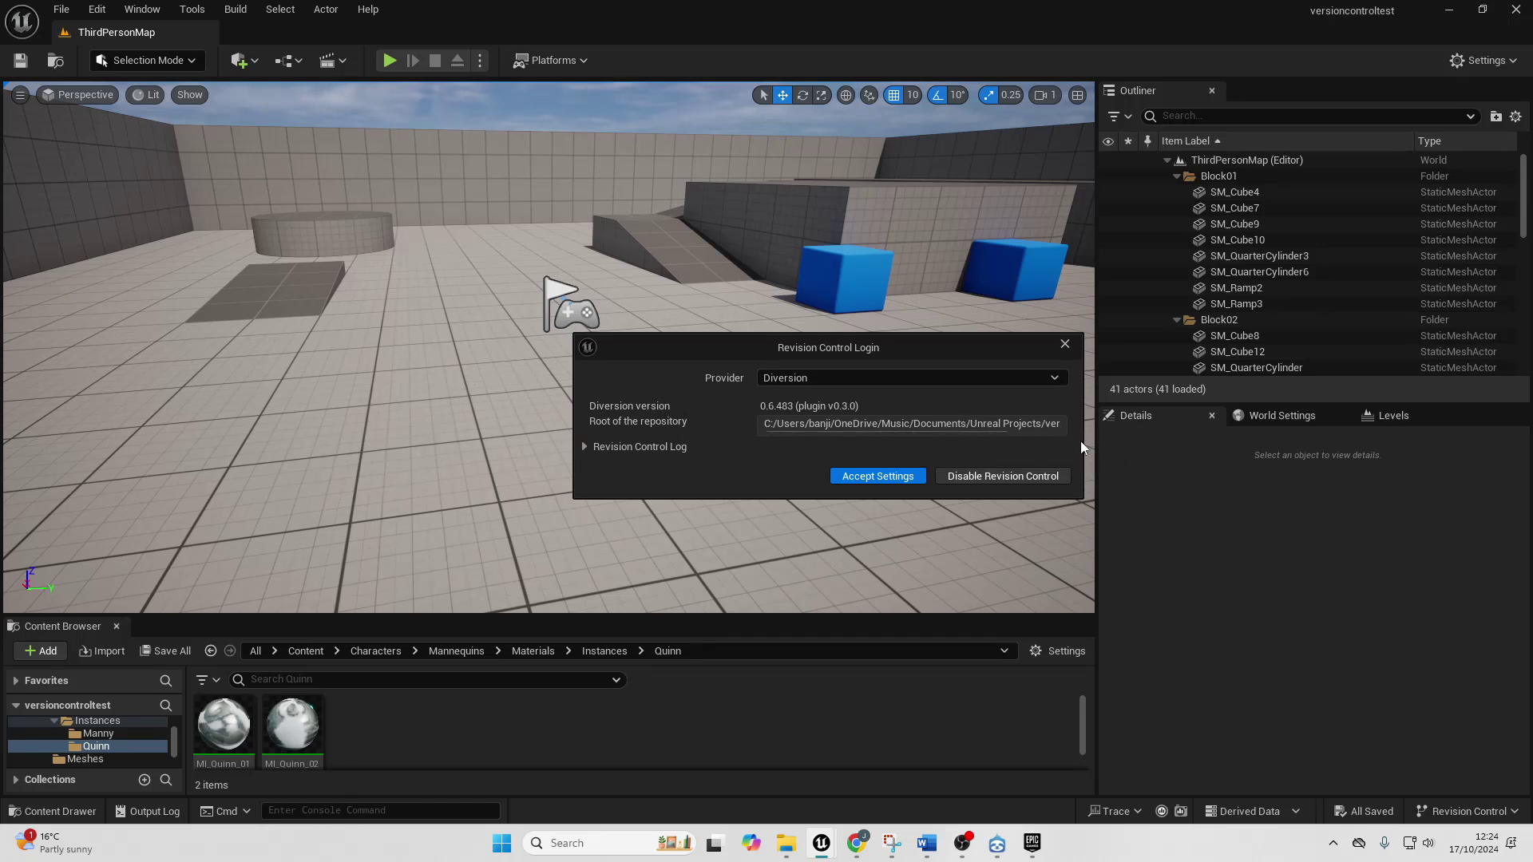
click(878, 475)
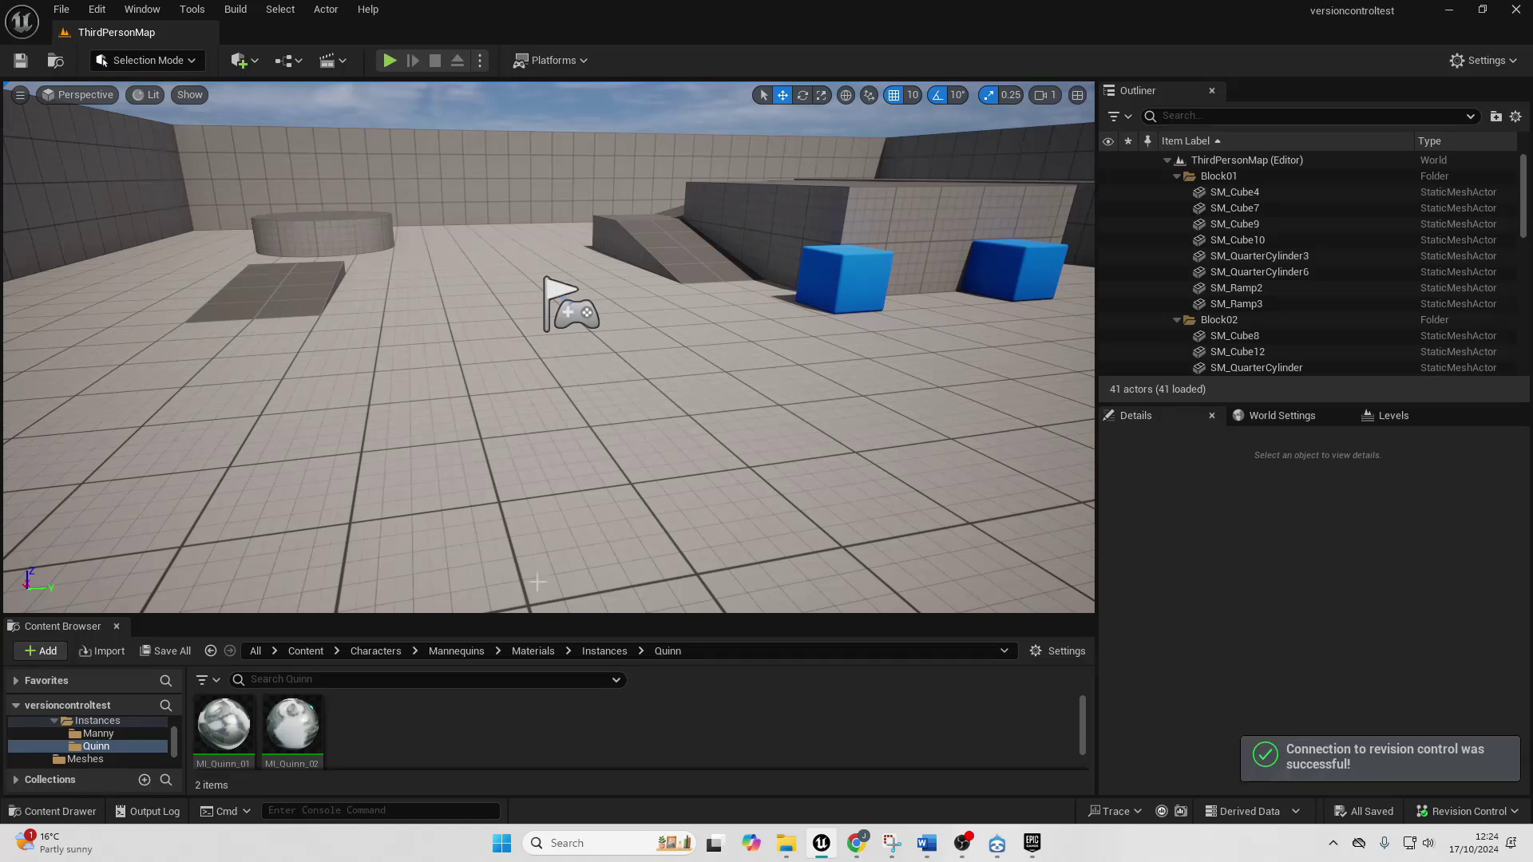
Step: Check the Diversion app, then drag the viewport splitter up to enlarge the content browser
click(997, 843)
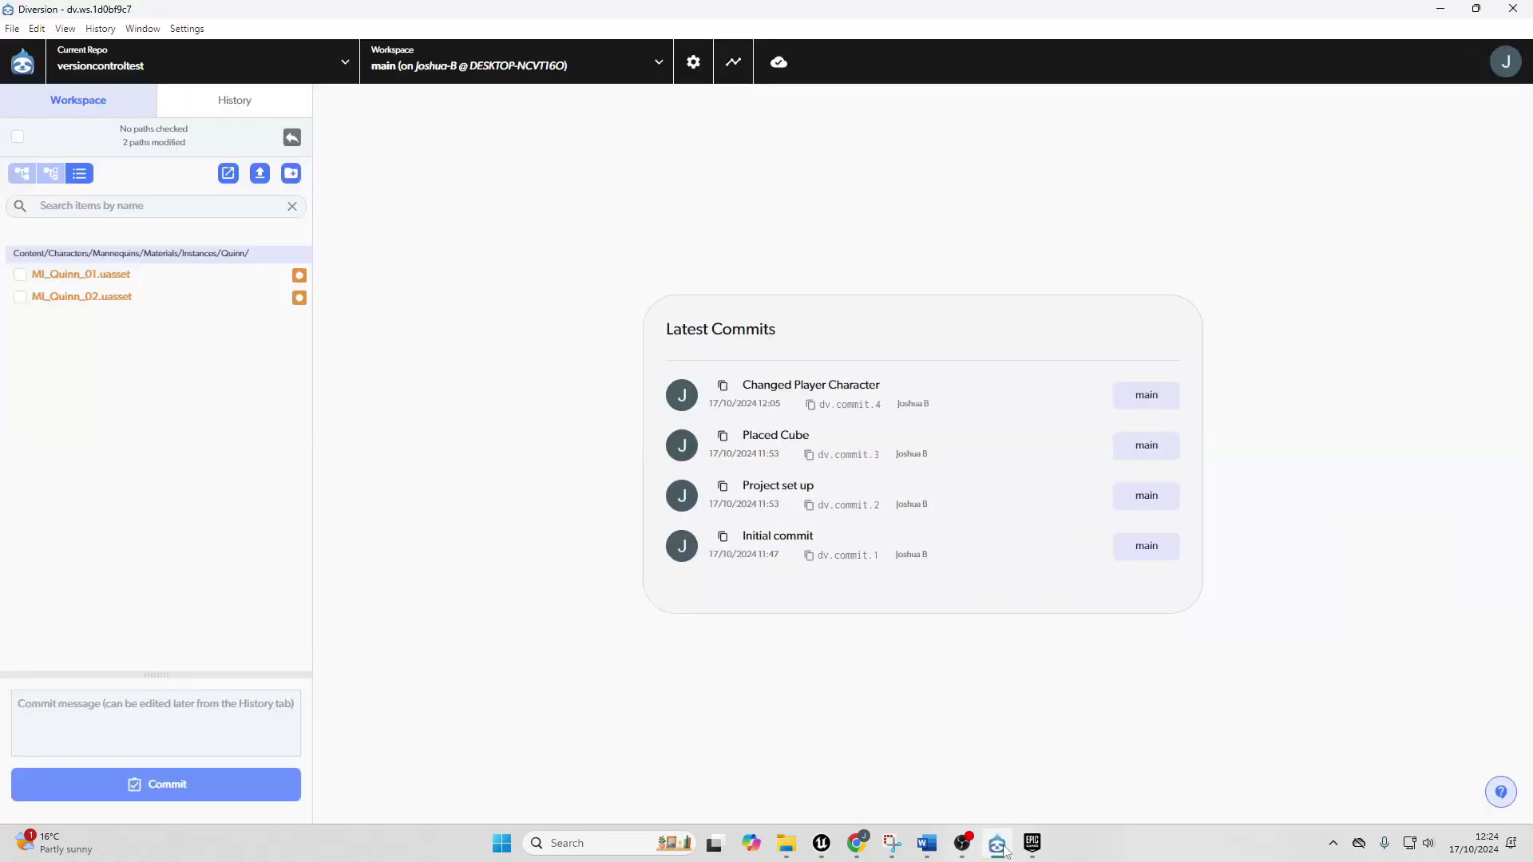
click(997, 843)
drag(528, 618, 528, 541)
right_drag(529, 447, 527, 376)
Step: Copy SM_ChamferCube4 to its left and open BP_ThirdPersonCharacter full screen
click(569, 368)
alt+drag(570, 368, 390, 328)
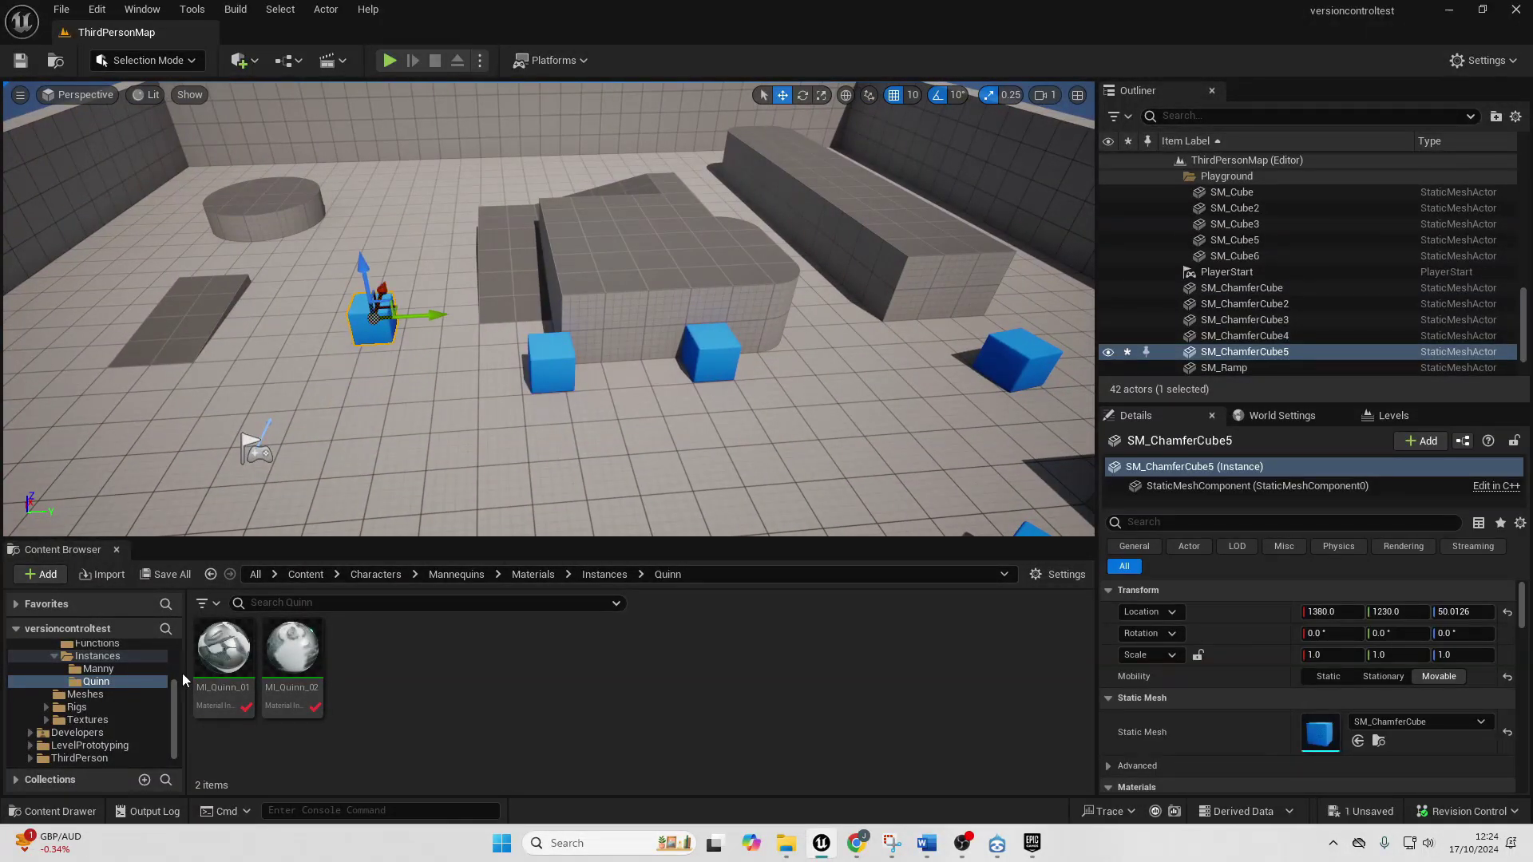
click(104, 759)
double_click(228, 671)
double_click(240, 666)
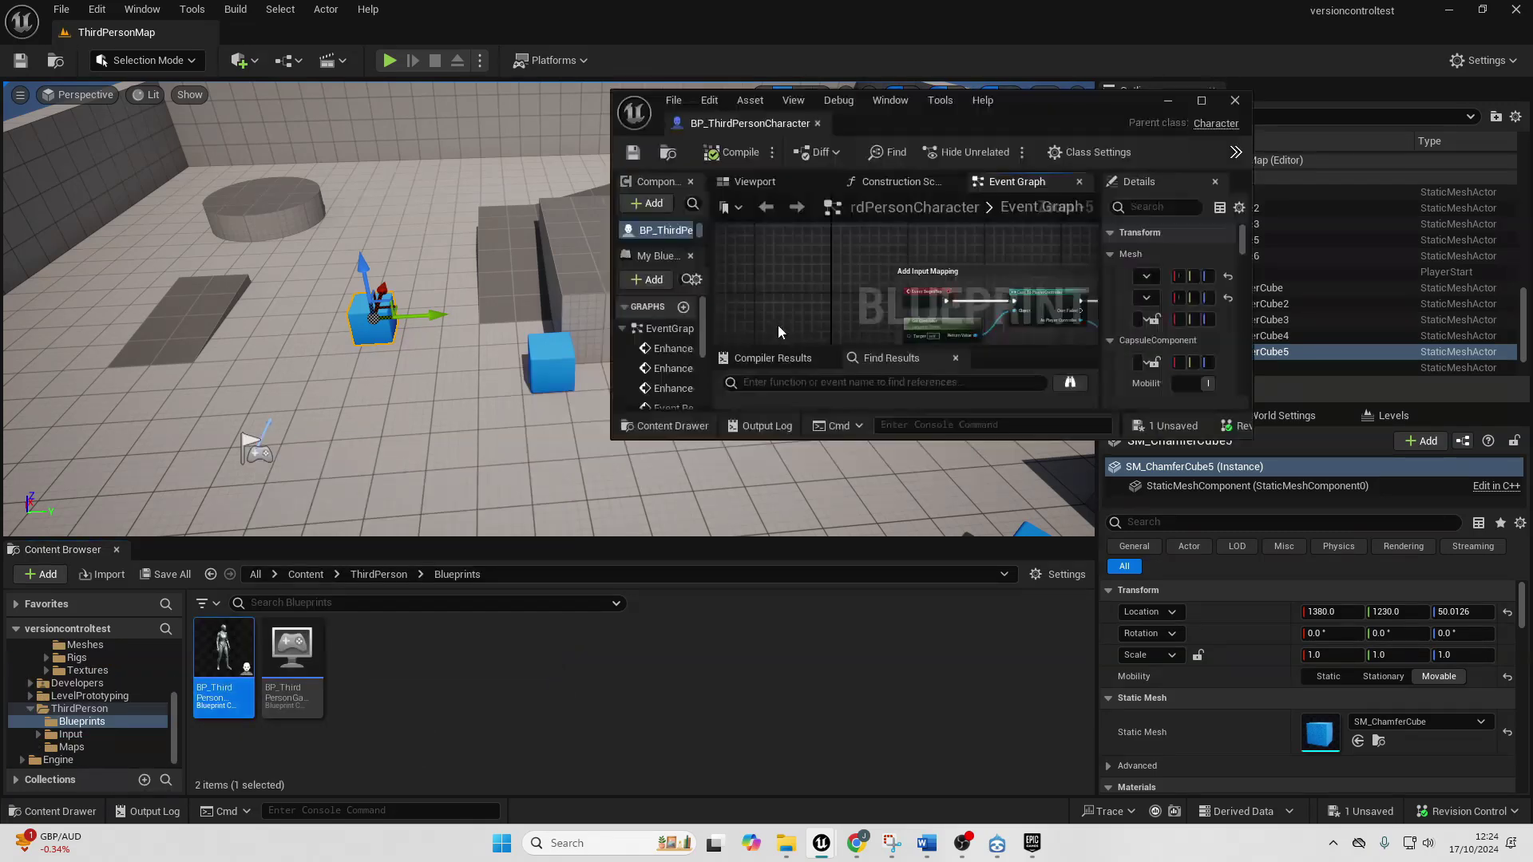
click(1202, 106)
Step: Add a Print String node after Add Mapping Context, compile the blueprint, and save all
scroll(537, 304, up, 4)
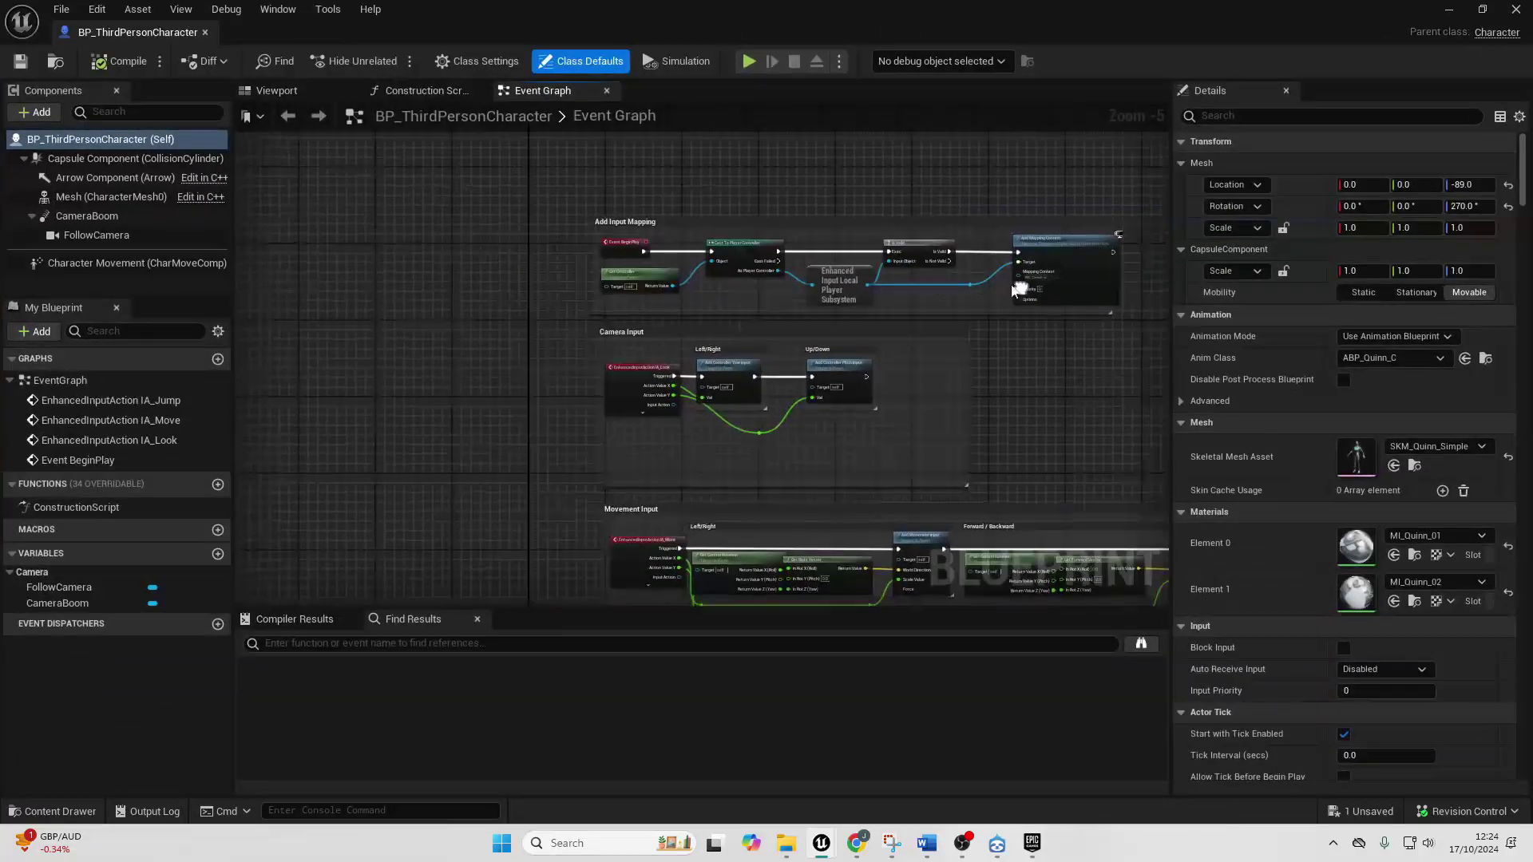
scroll(537, 305, up, 4)
drag(685, 281, 865, 256)
text(print string)
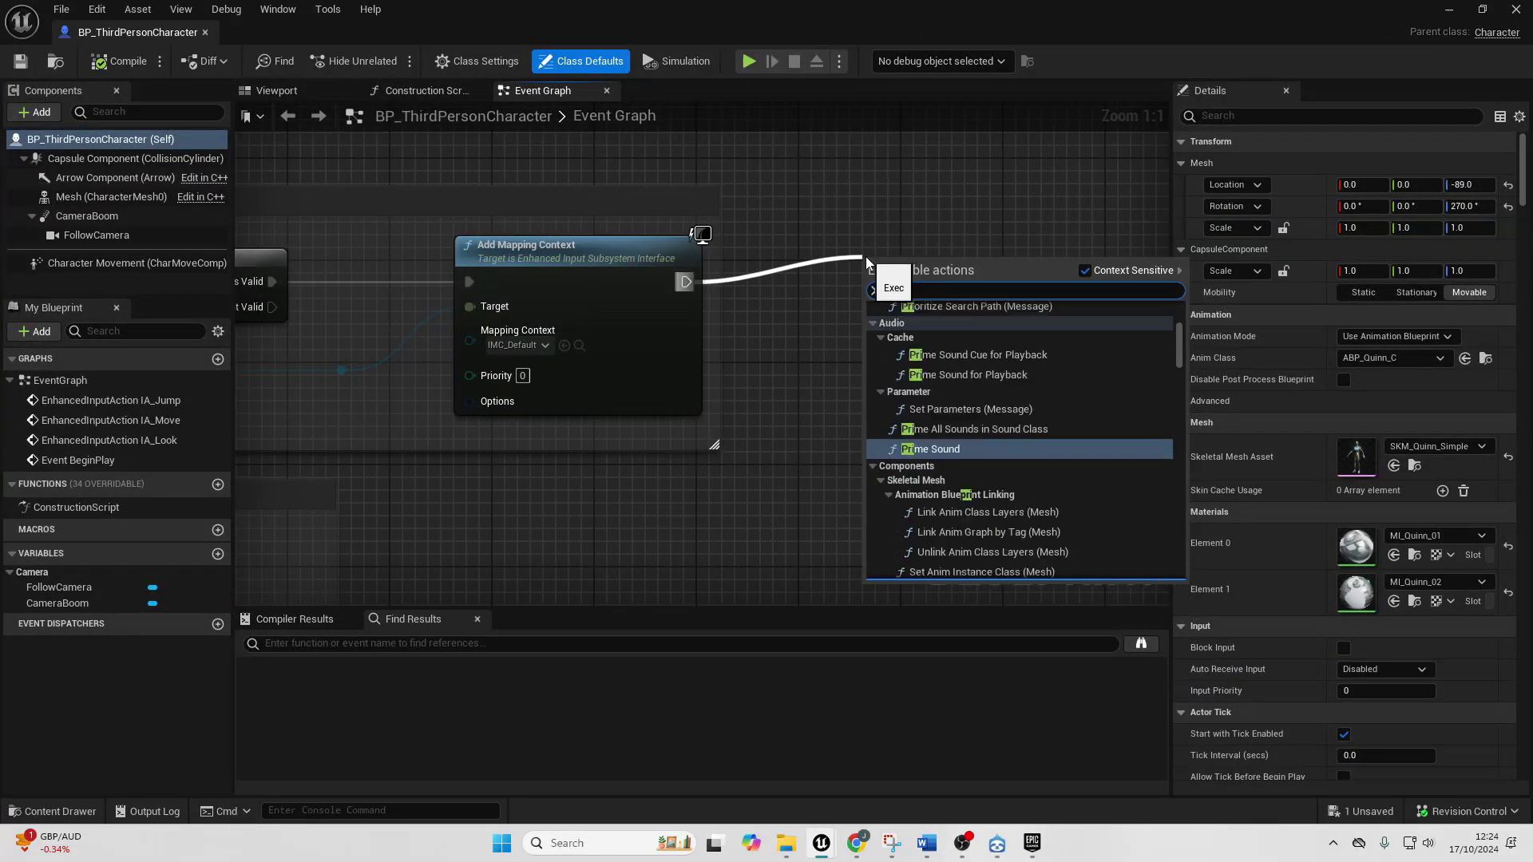
key(Return)
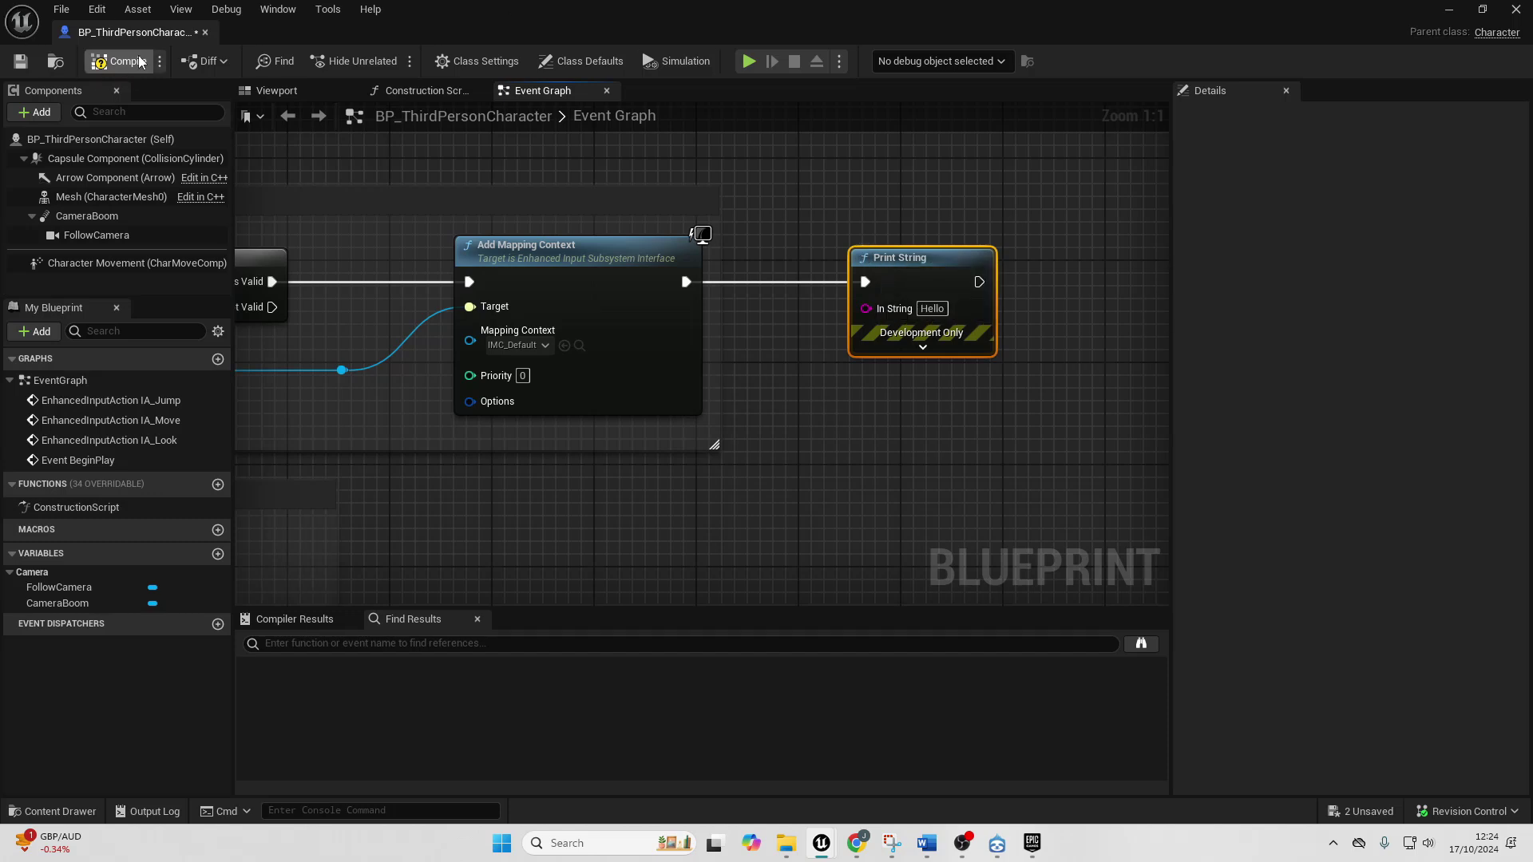
click(111, 60)
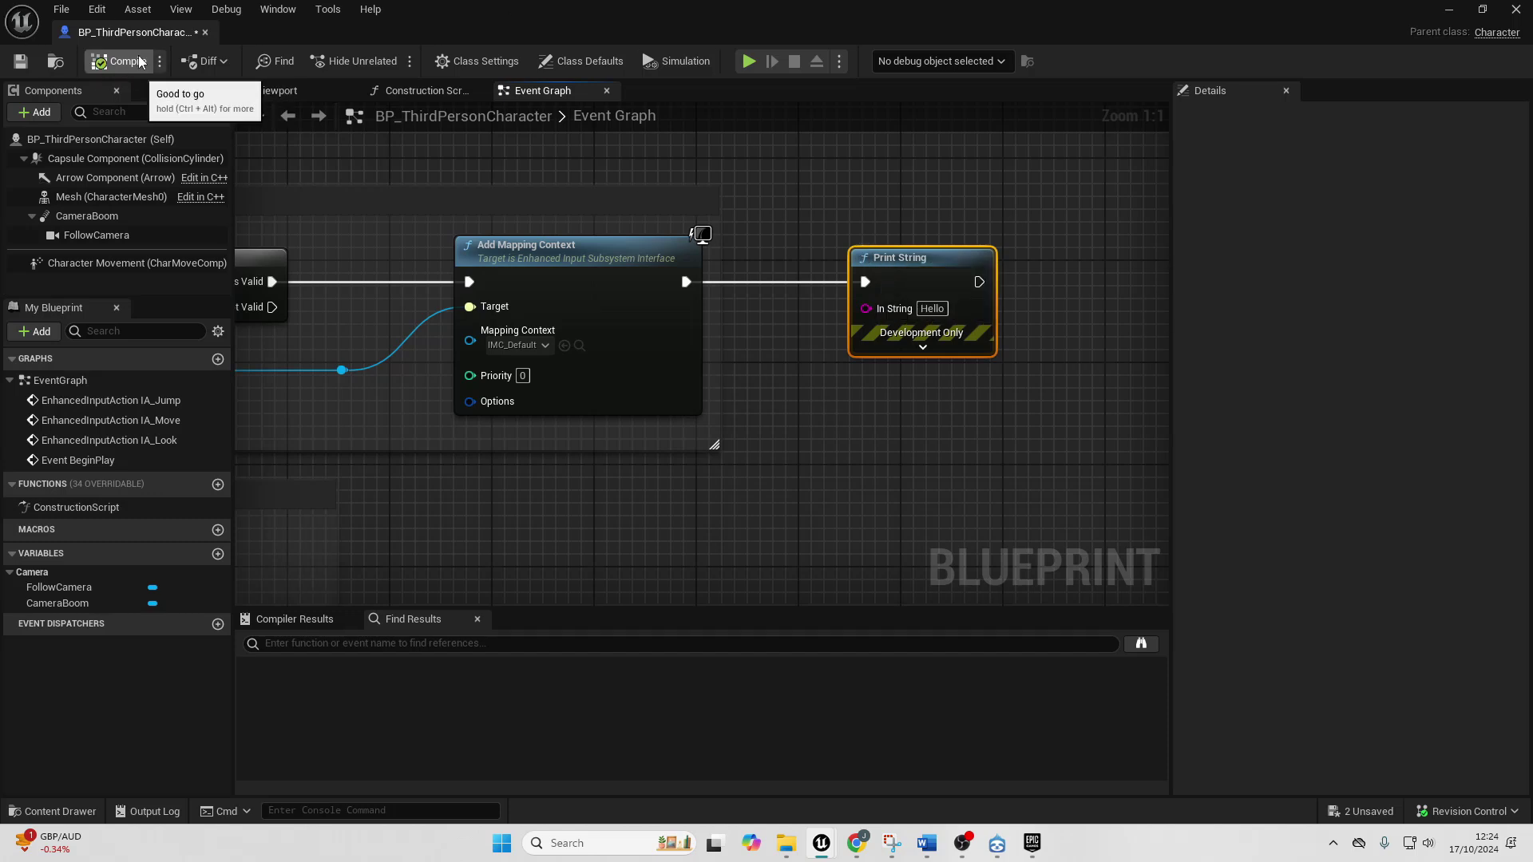
click(60, 9)
click(102, 122)
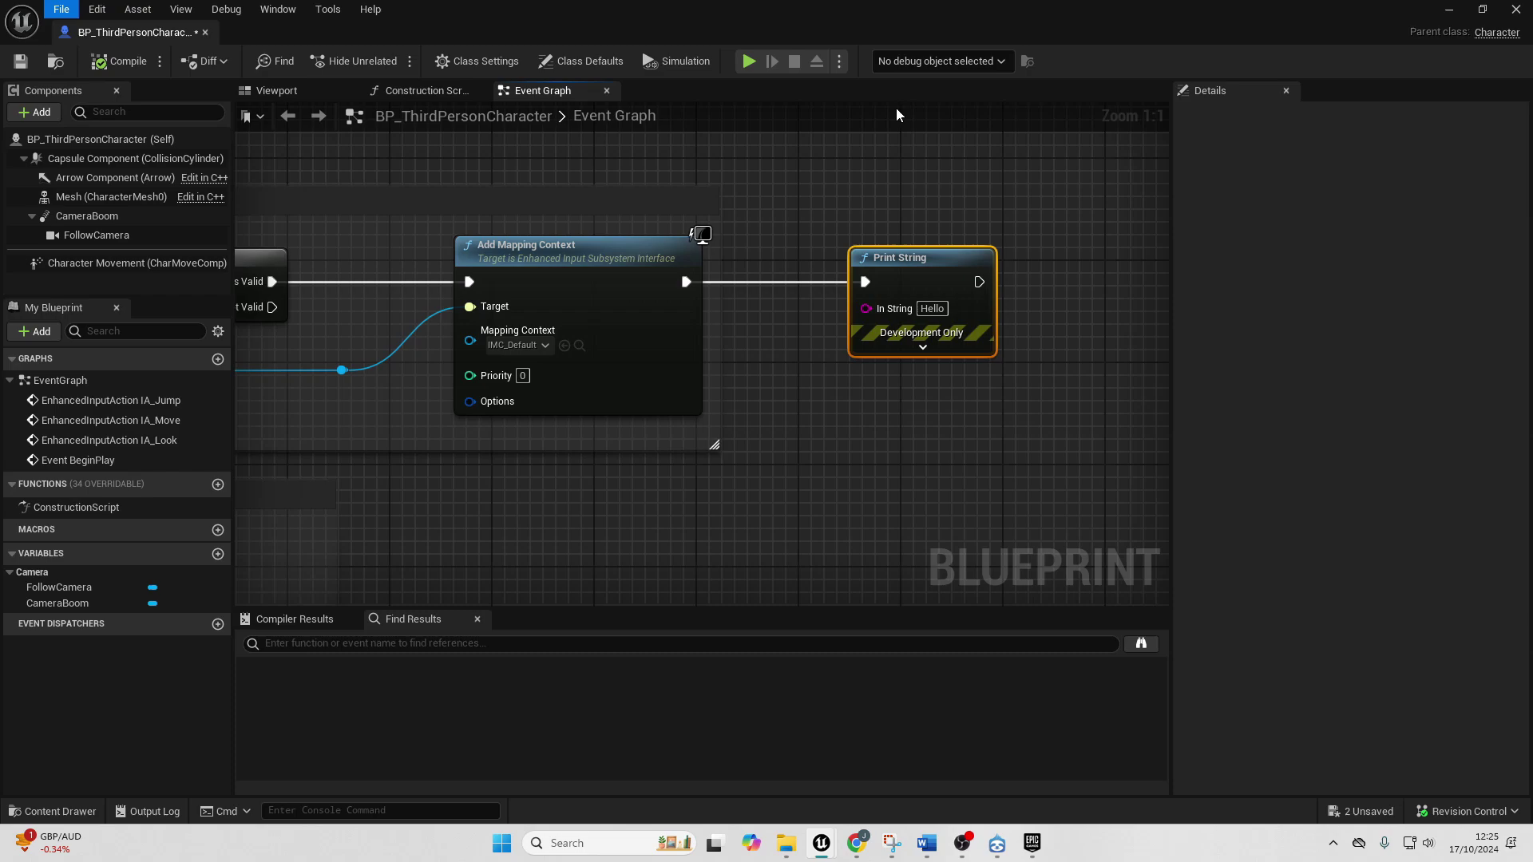
click(1447, 9)
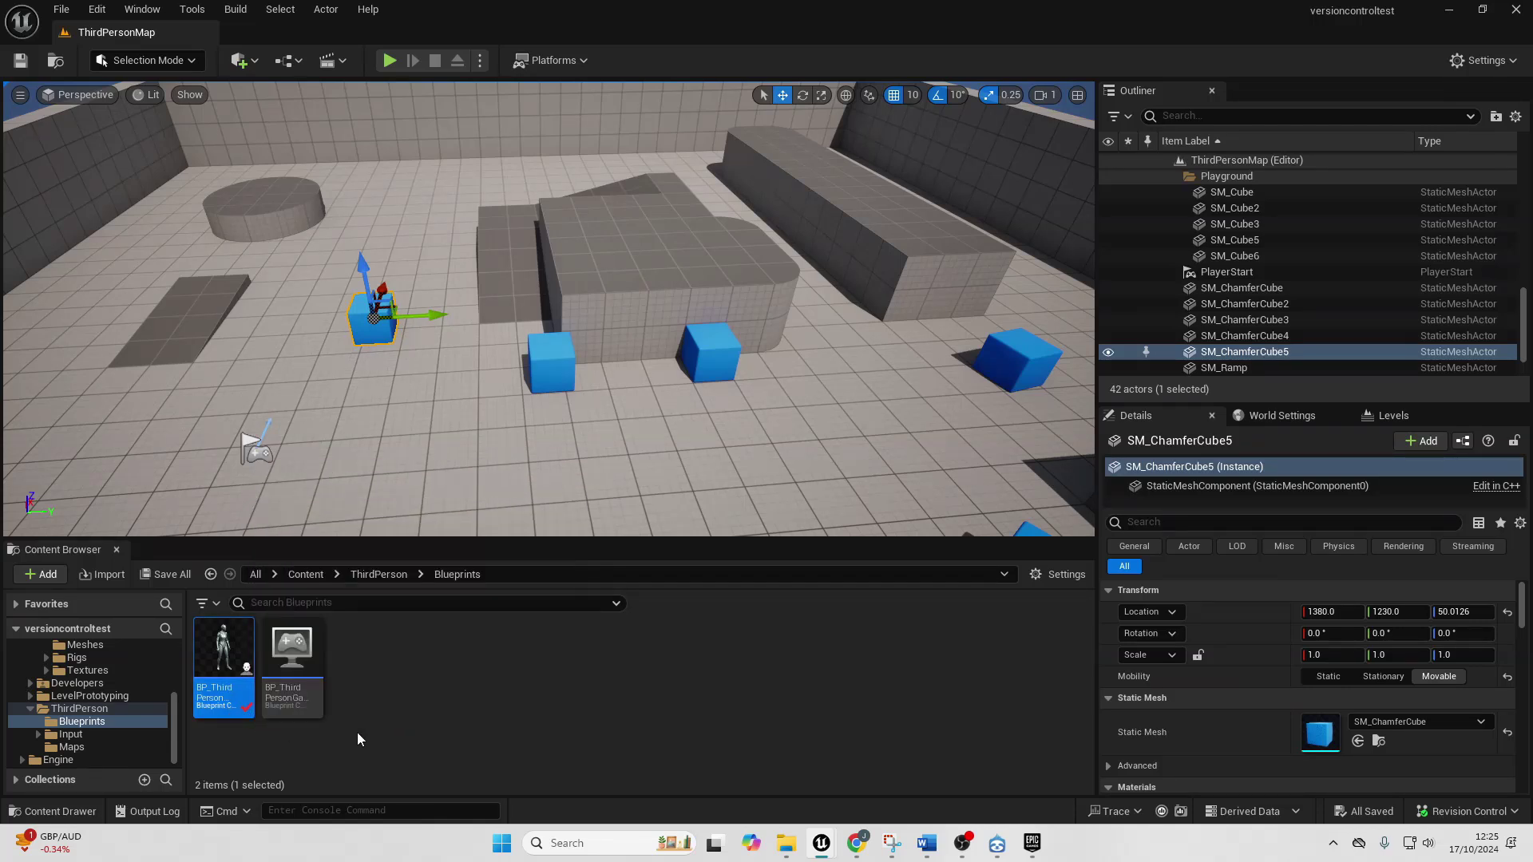
Step: Open Commit Changes from Revision Control and select BP_ThirdPersonCharacter in the Commit Files list
click(407, 727)
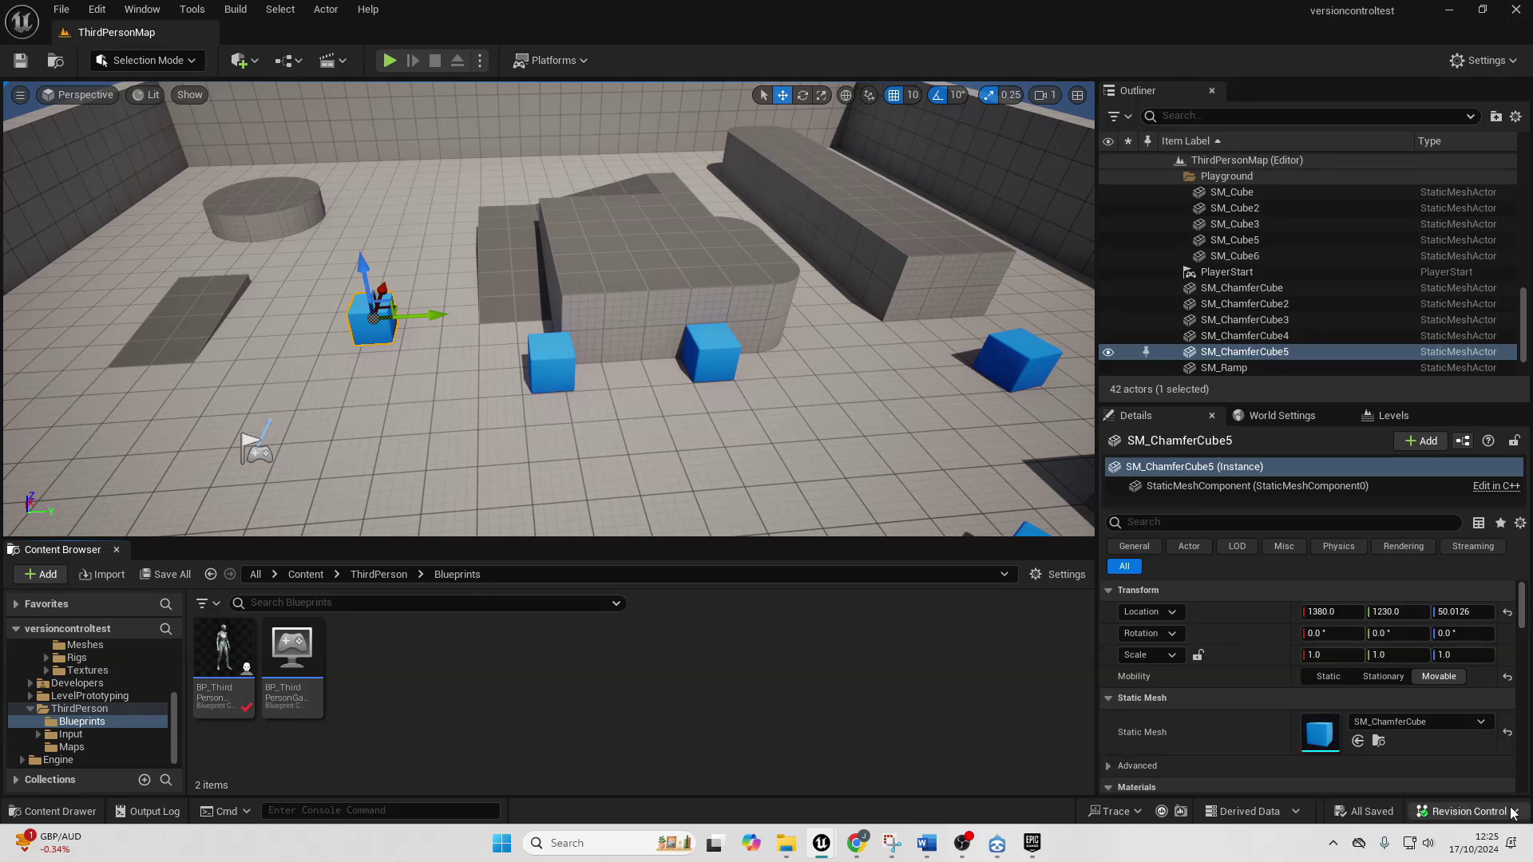
click(1469, 811)
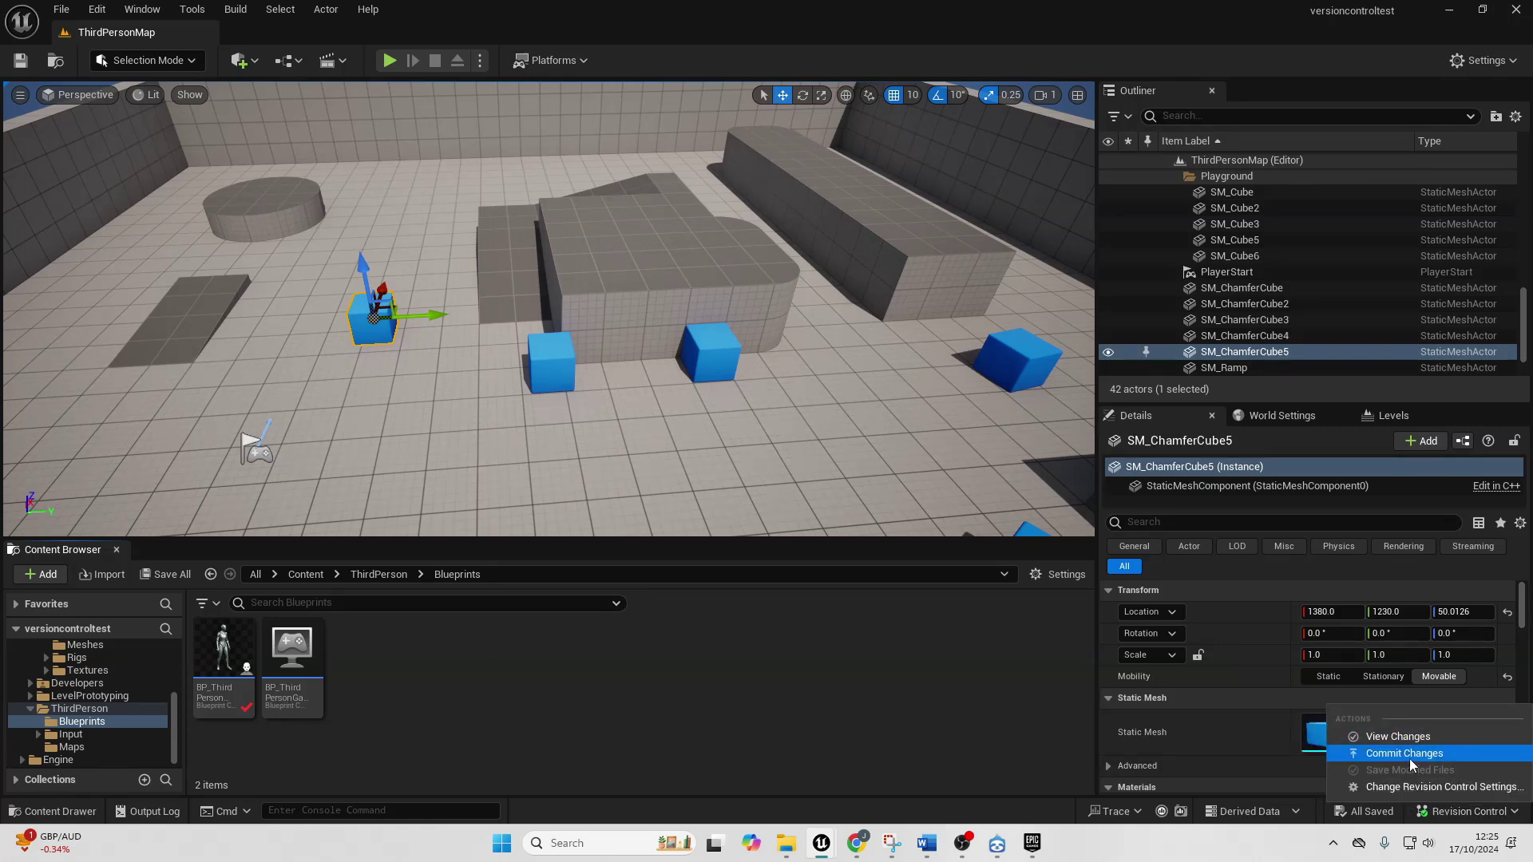
click(1412, 755)
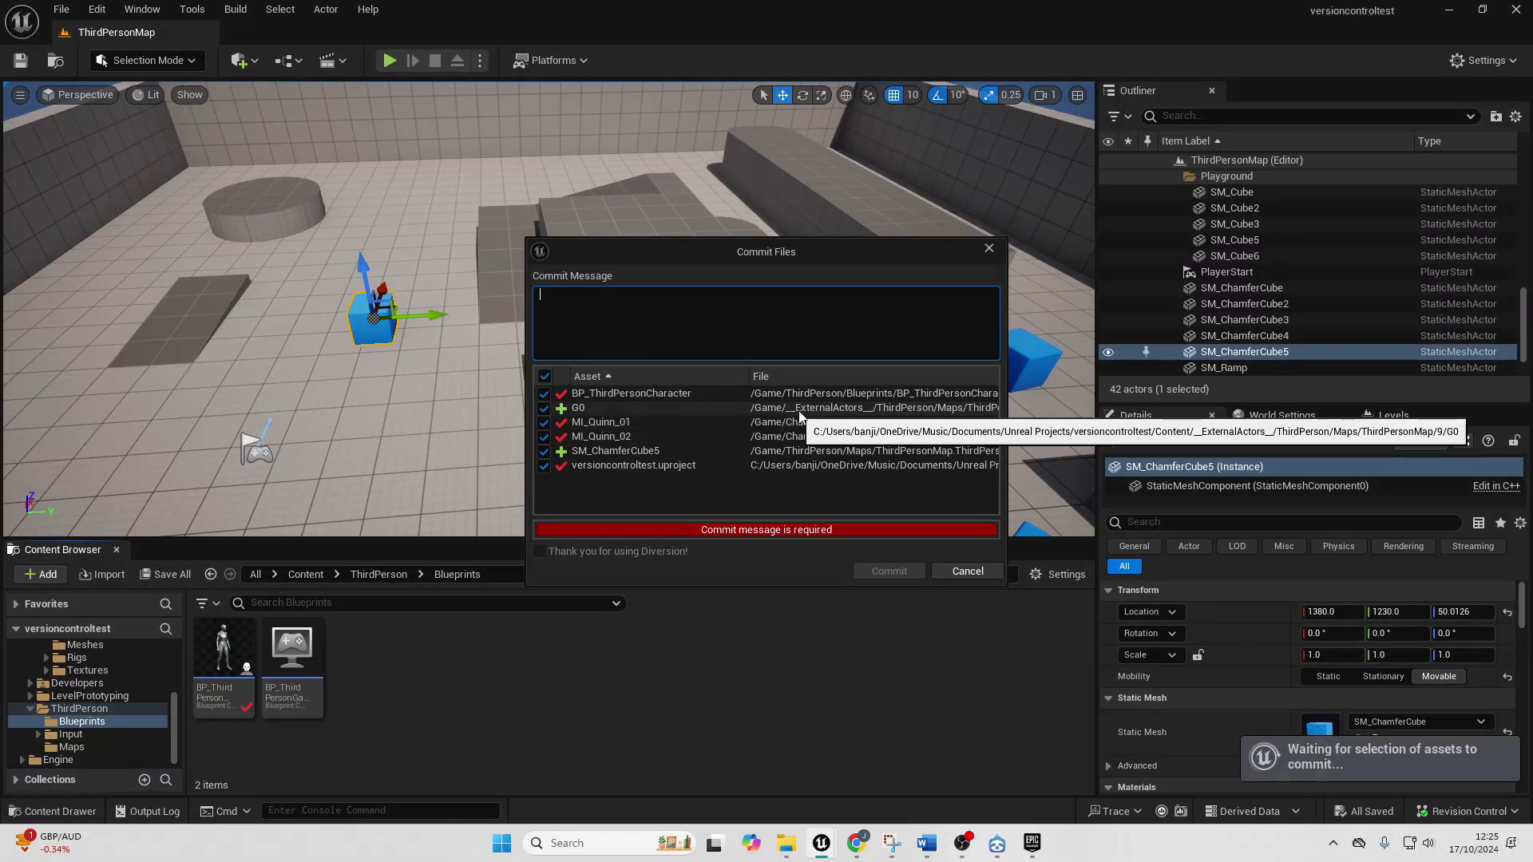
click(688, 393)
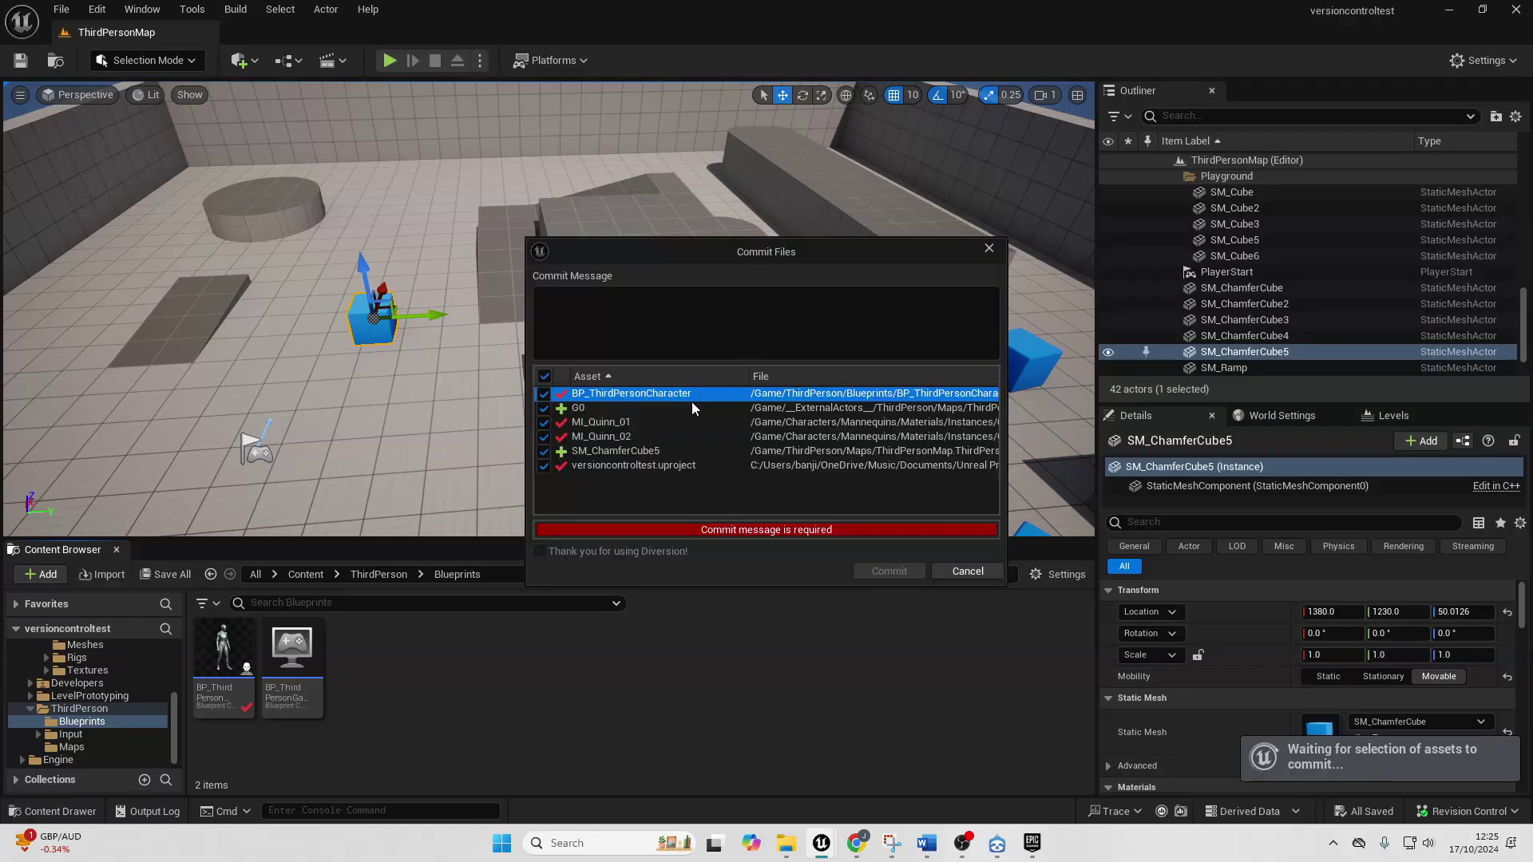
double_click(702, 391)
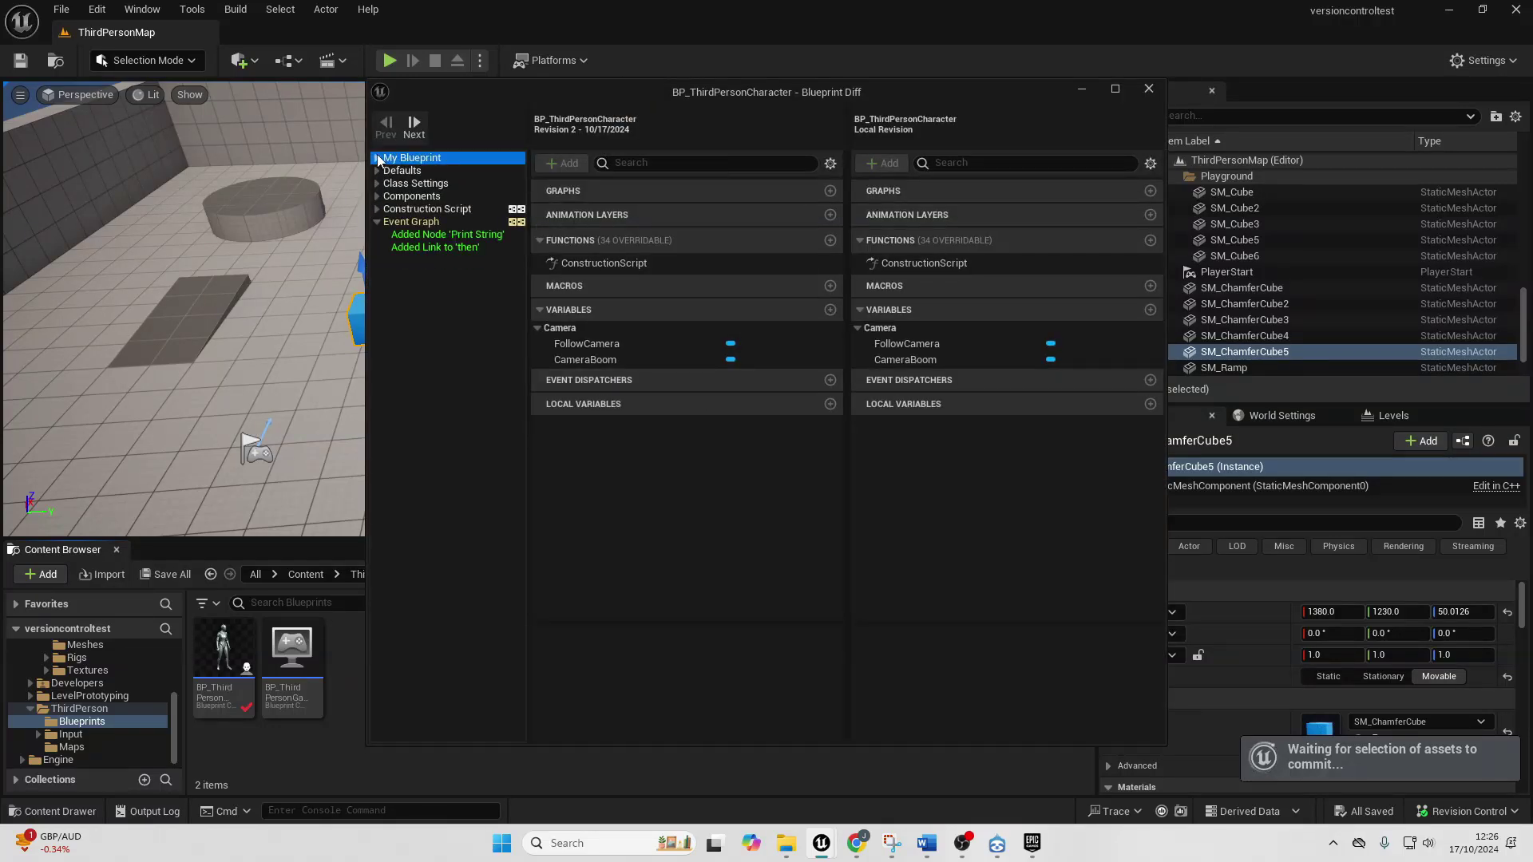
click(463, 236)
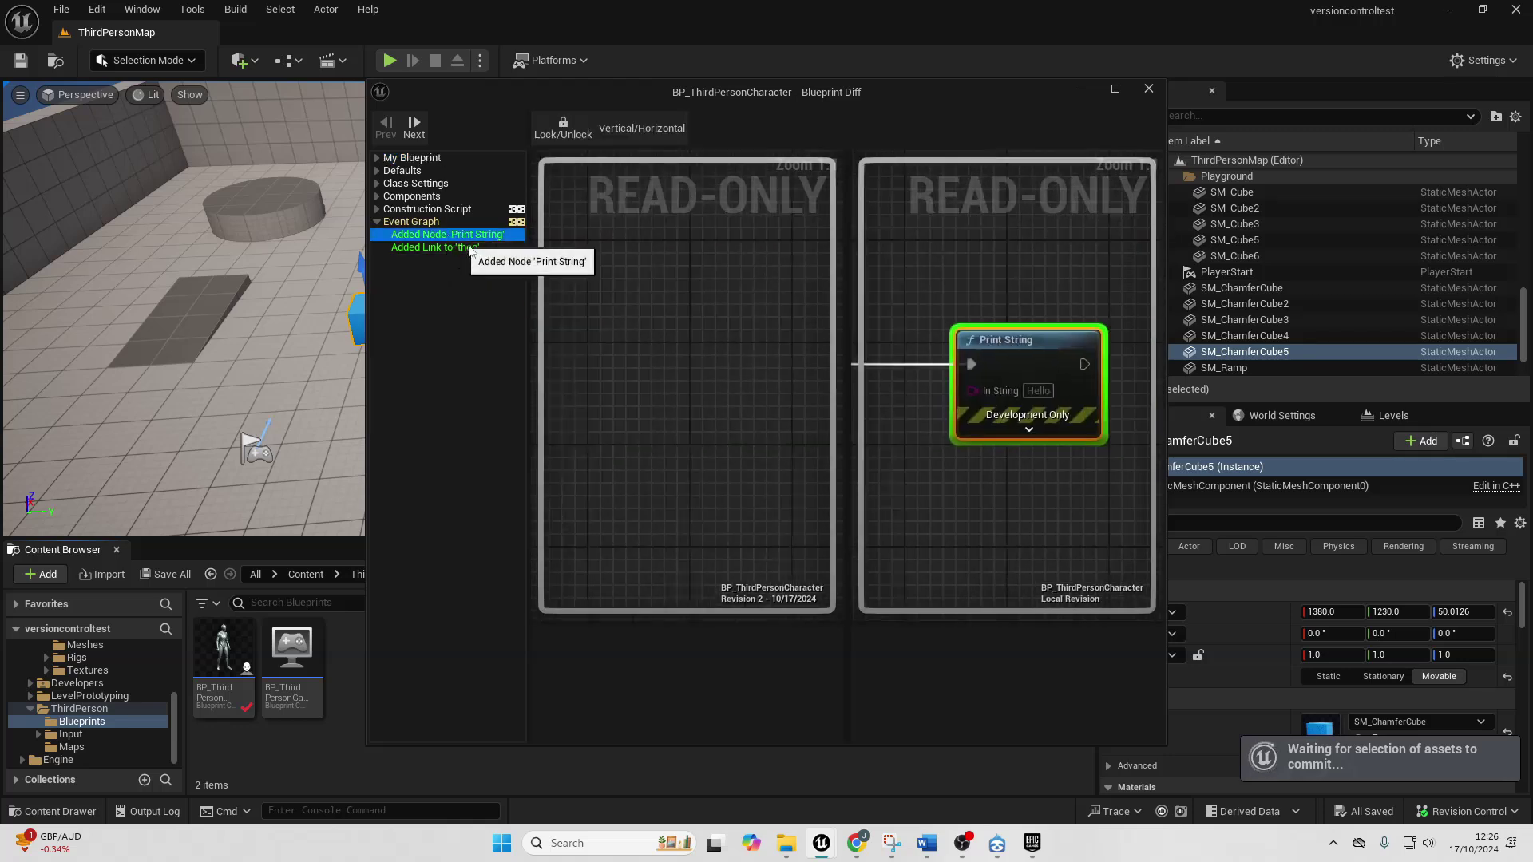
scroll(979, 373, down, 5)
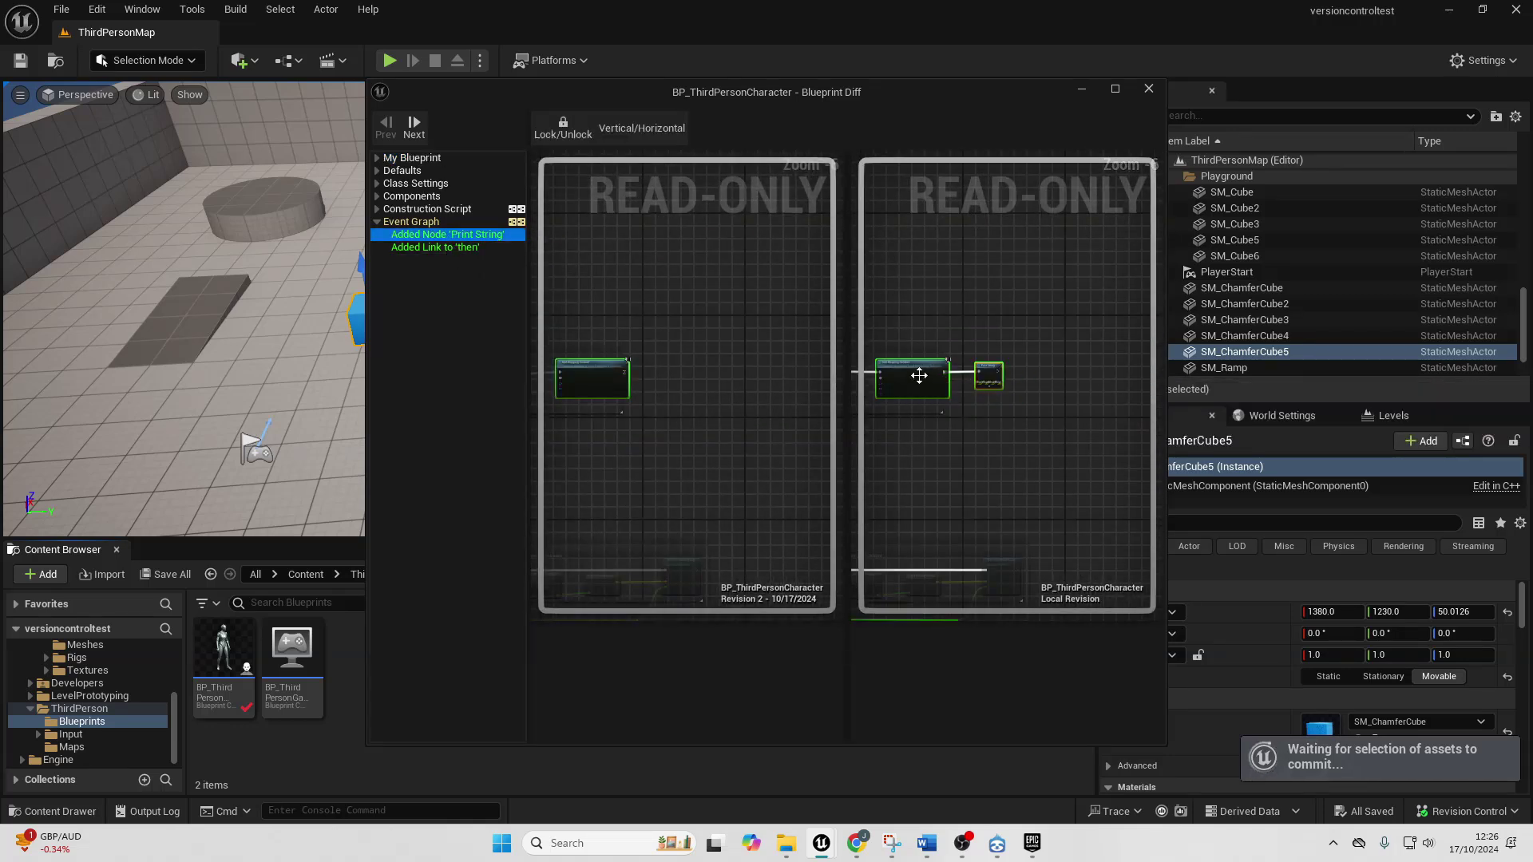
click(439, 248)
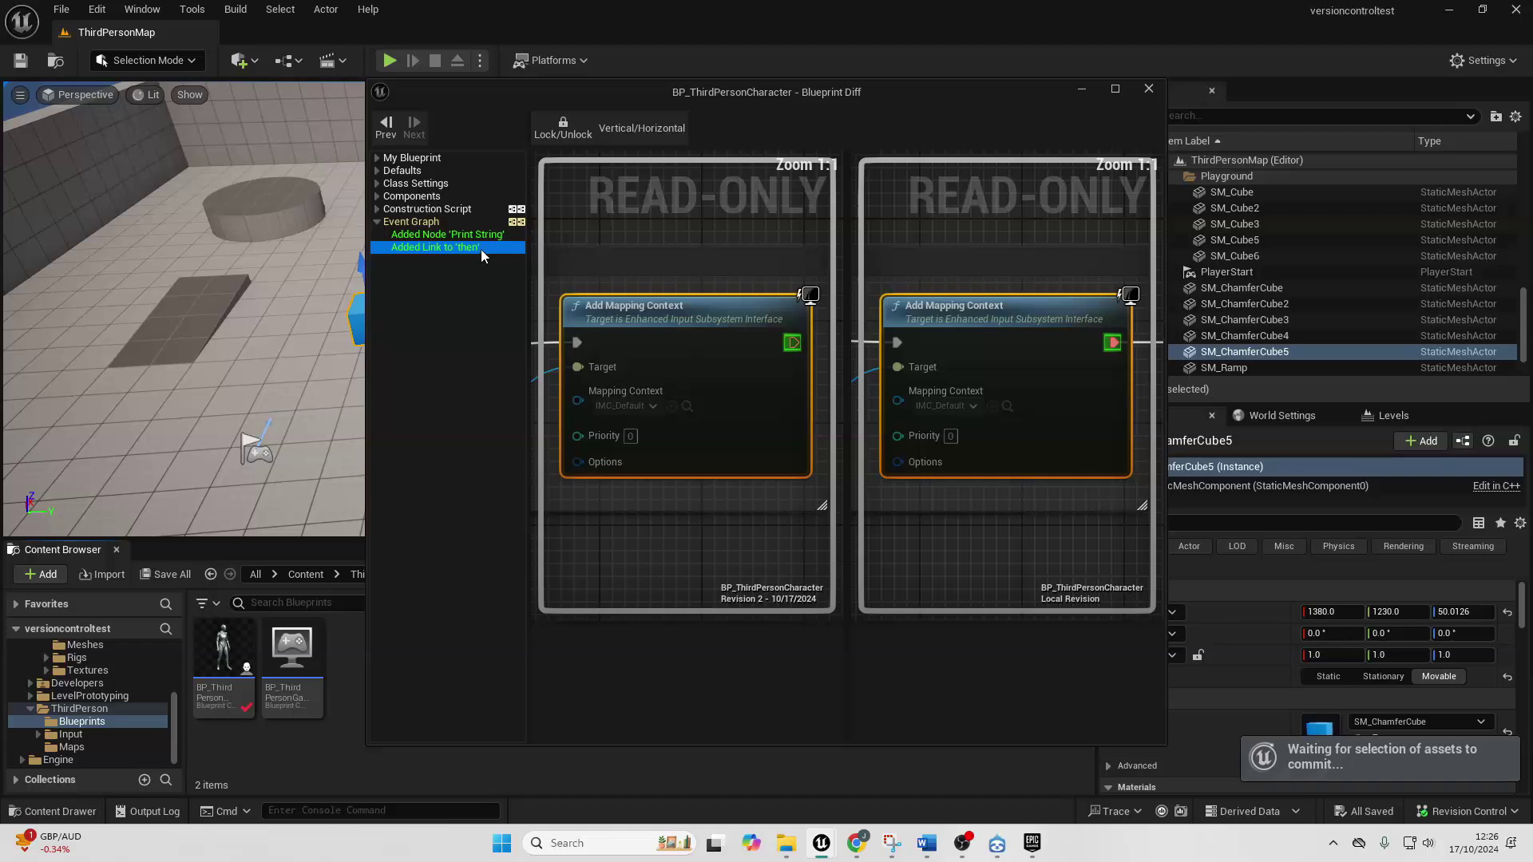
click(455, 235)
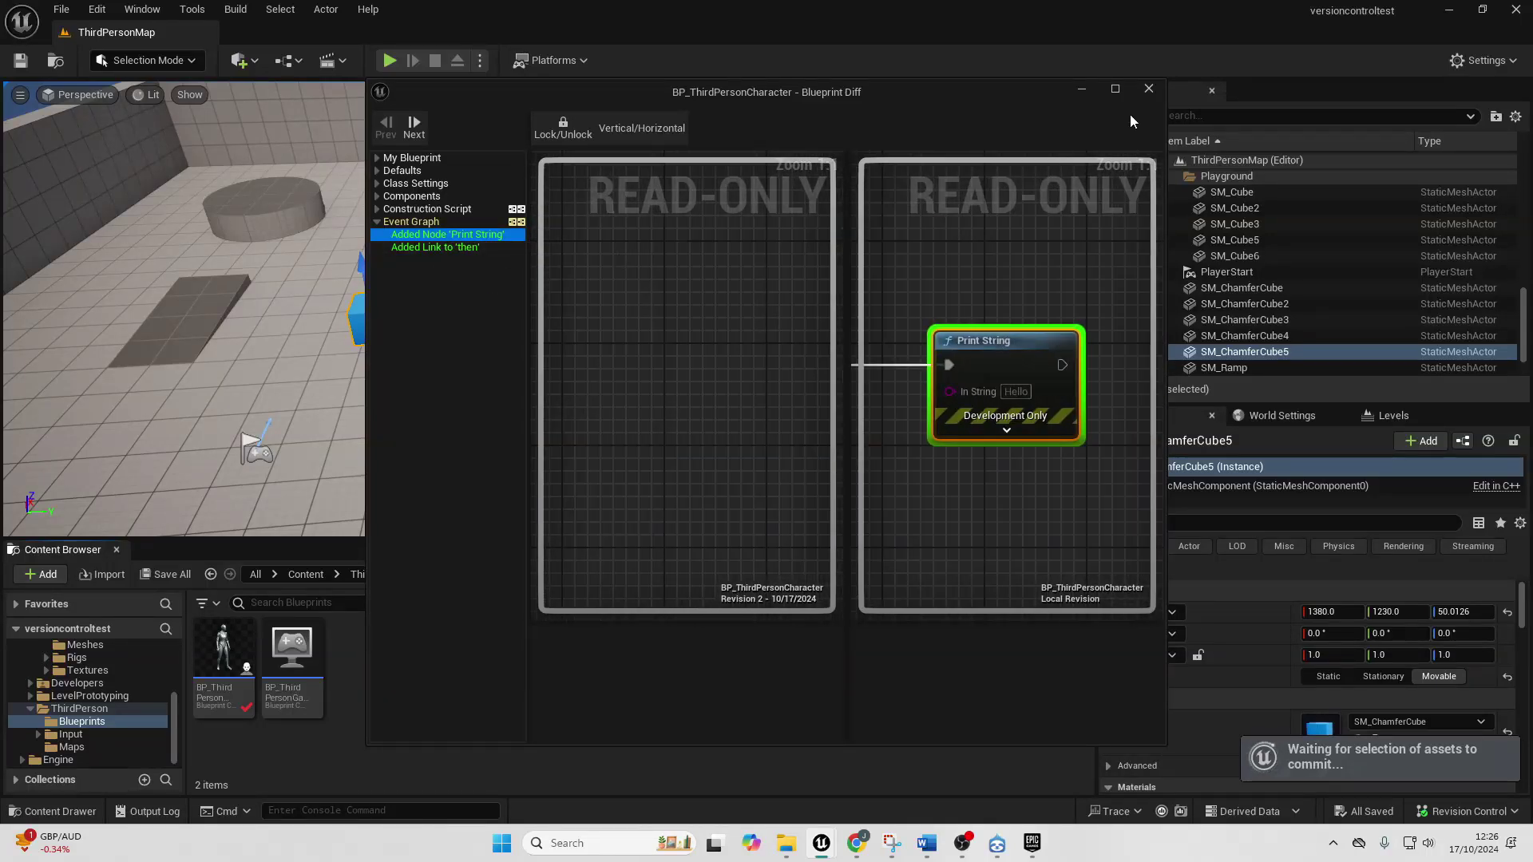
click(1148, 89)
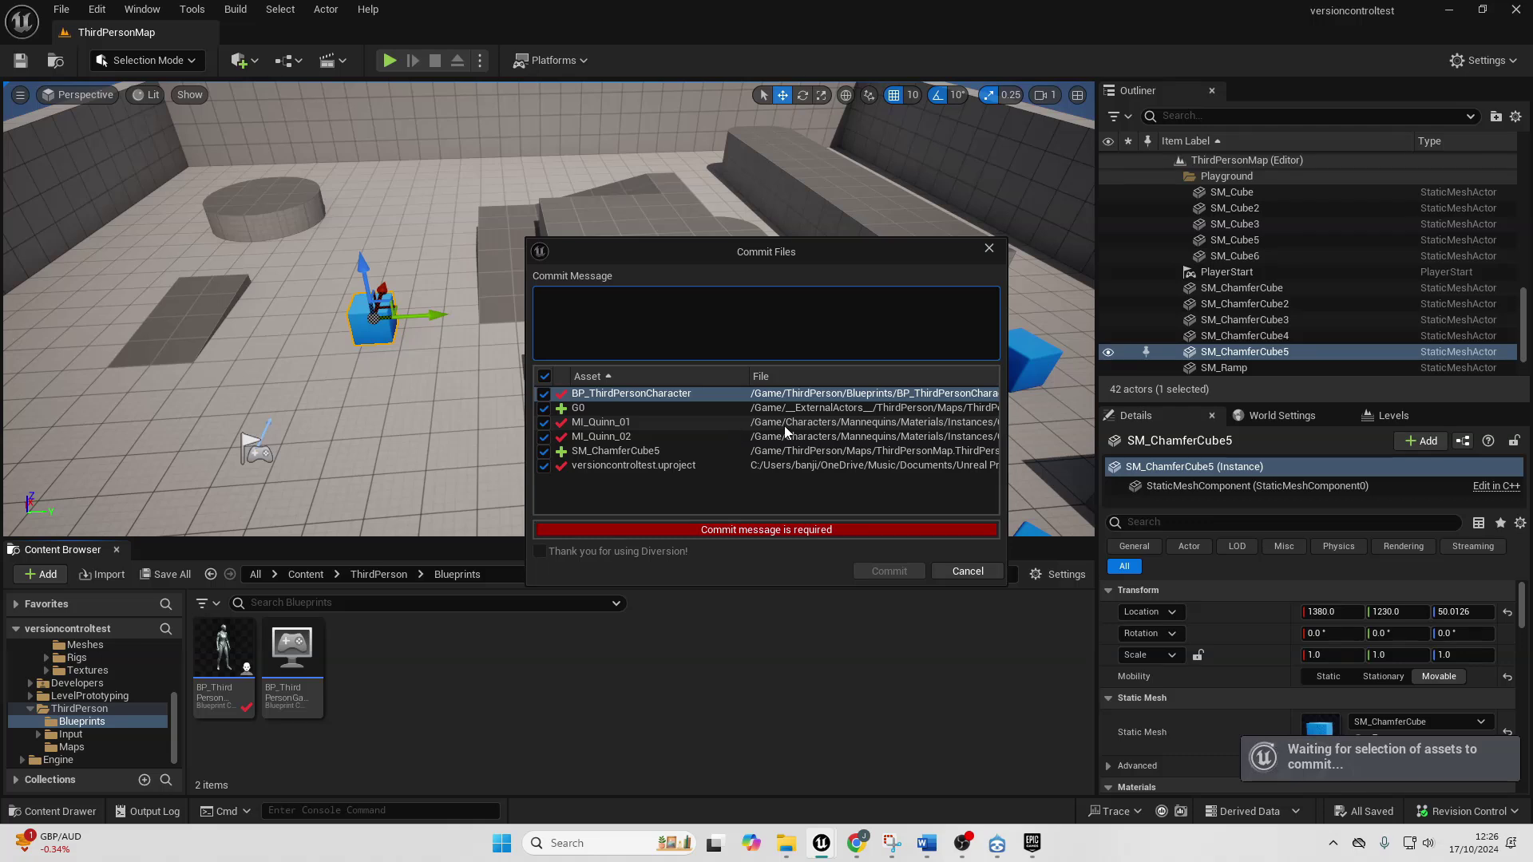
Step: Enter the message 'Update Player Code + Level Design' and commit the six changed assets
click(631, 455)
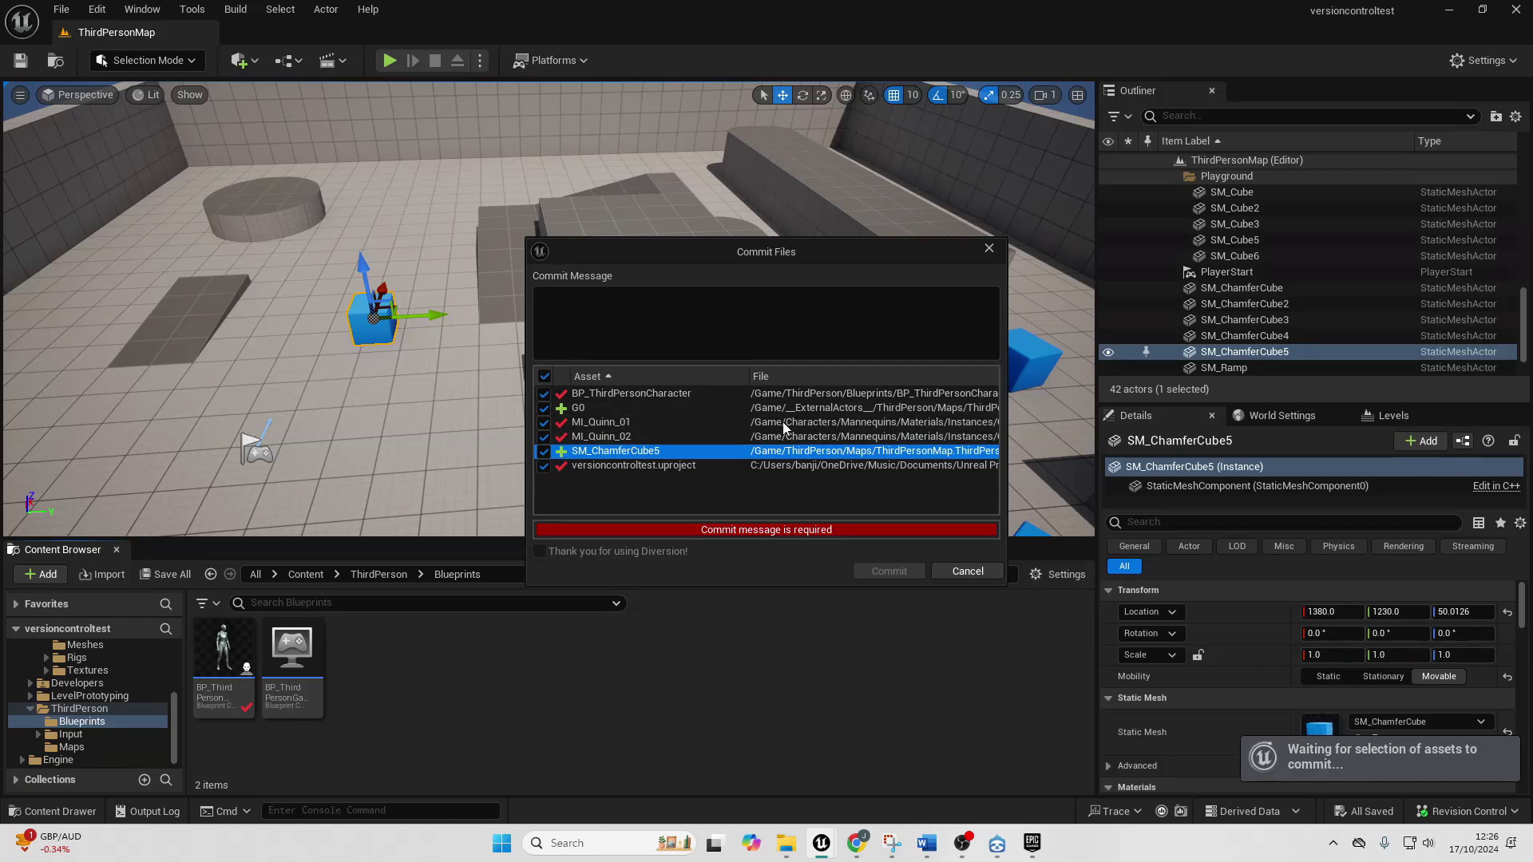
click(568, 293)
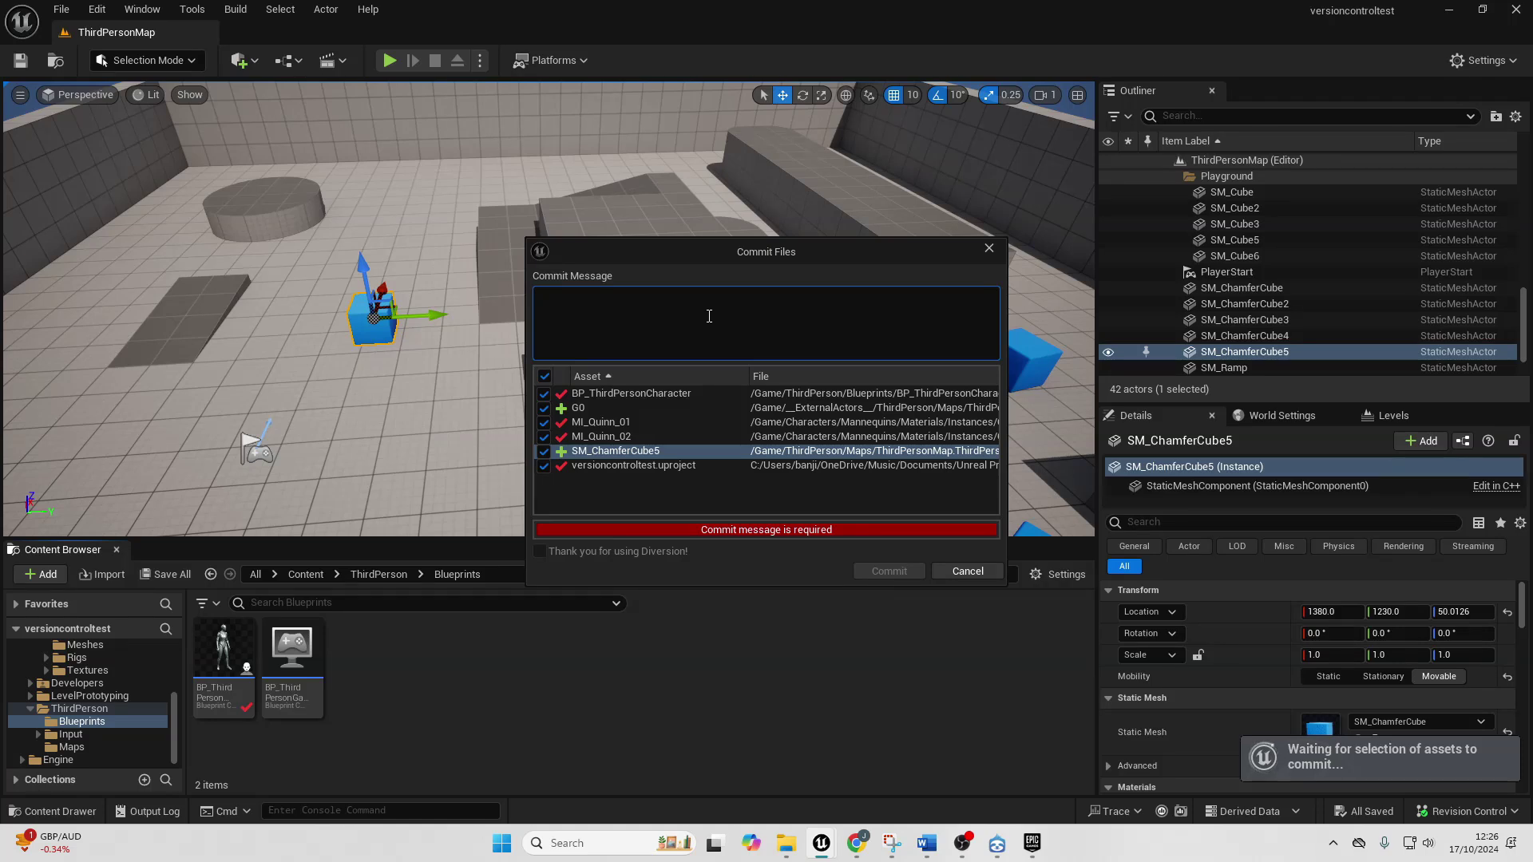
text(U)
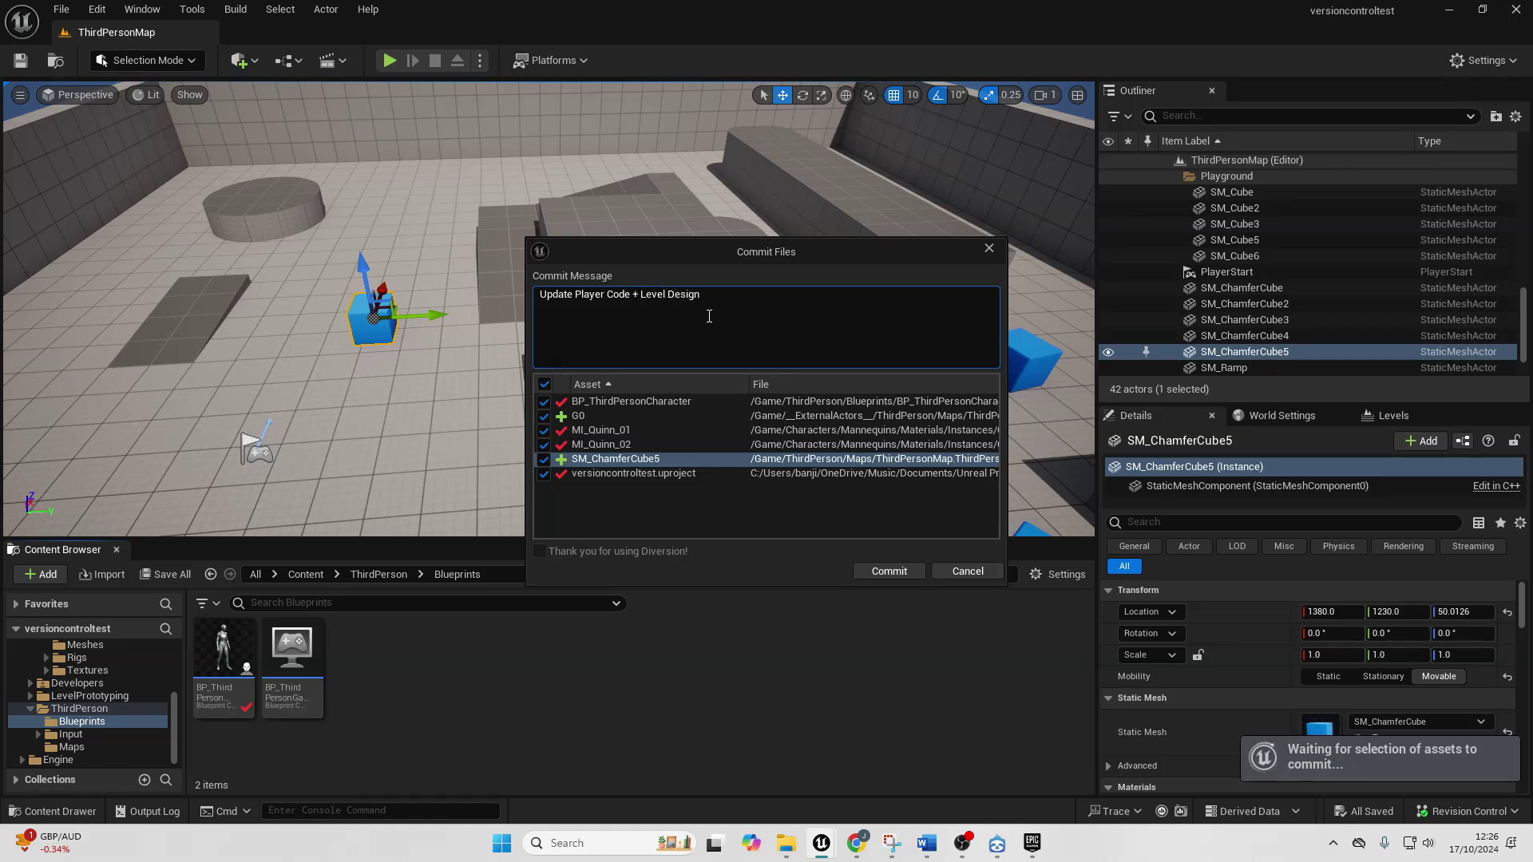
click(886, 572)
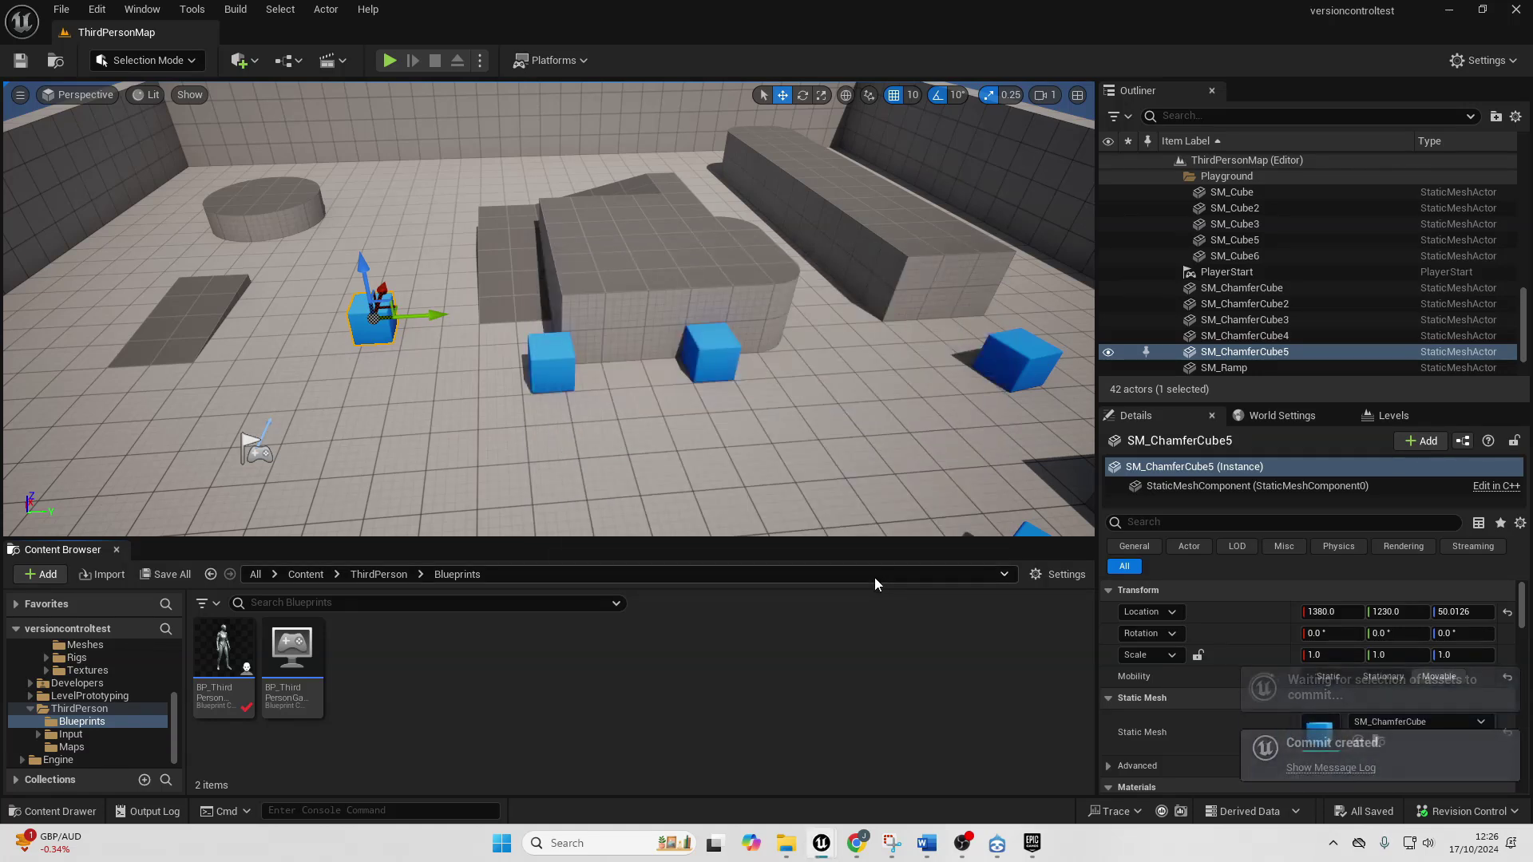
Step: Switch to Diversion Desktop and view History, topped by dv.commit.6 on main
click(996, 843)
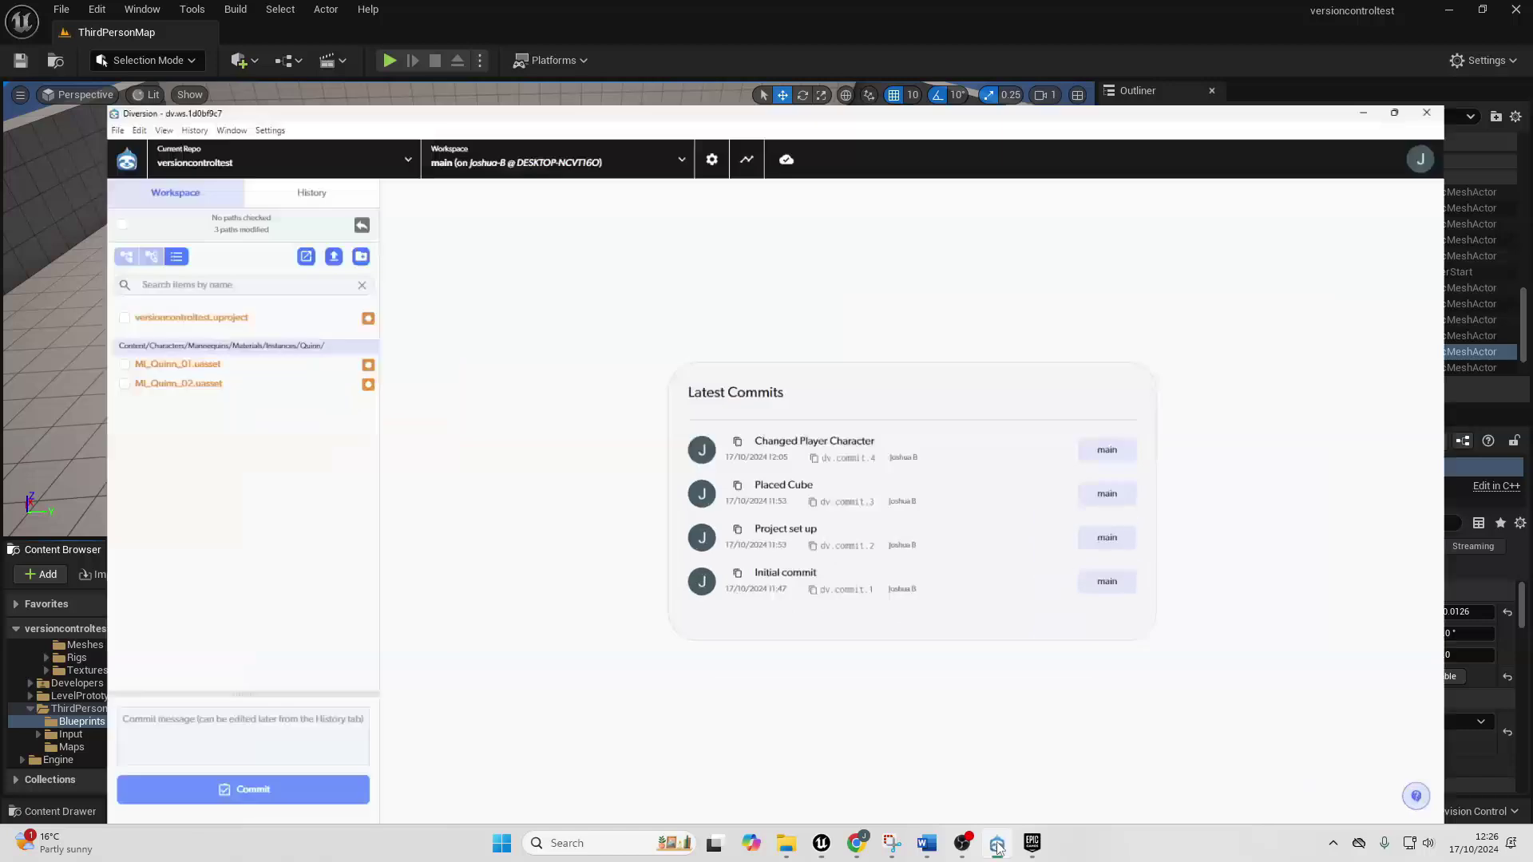
click(231, 101)
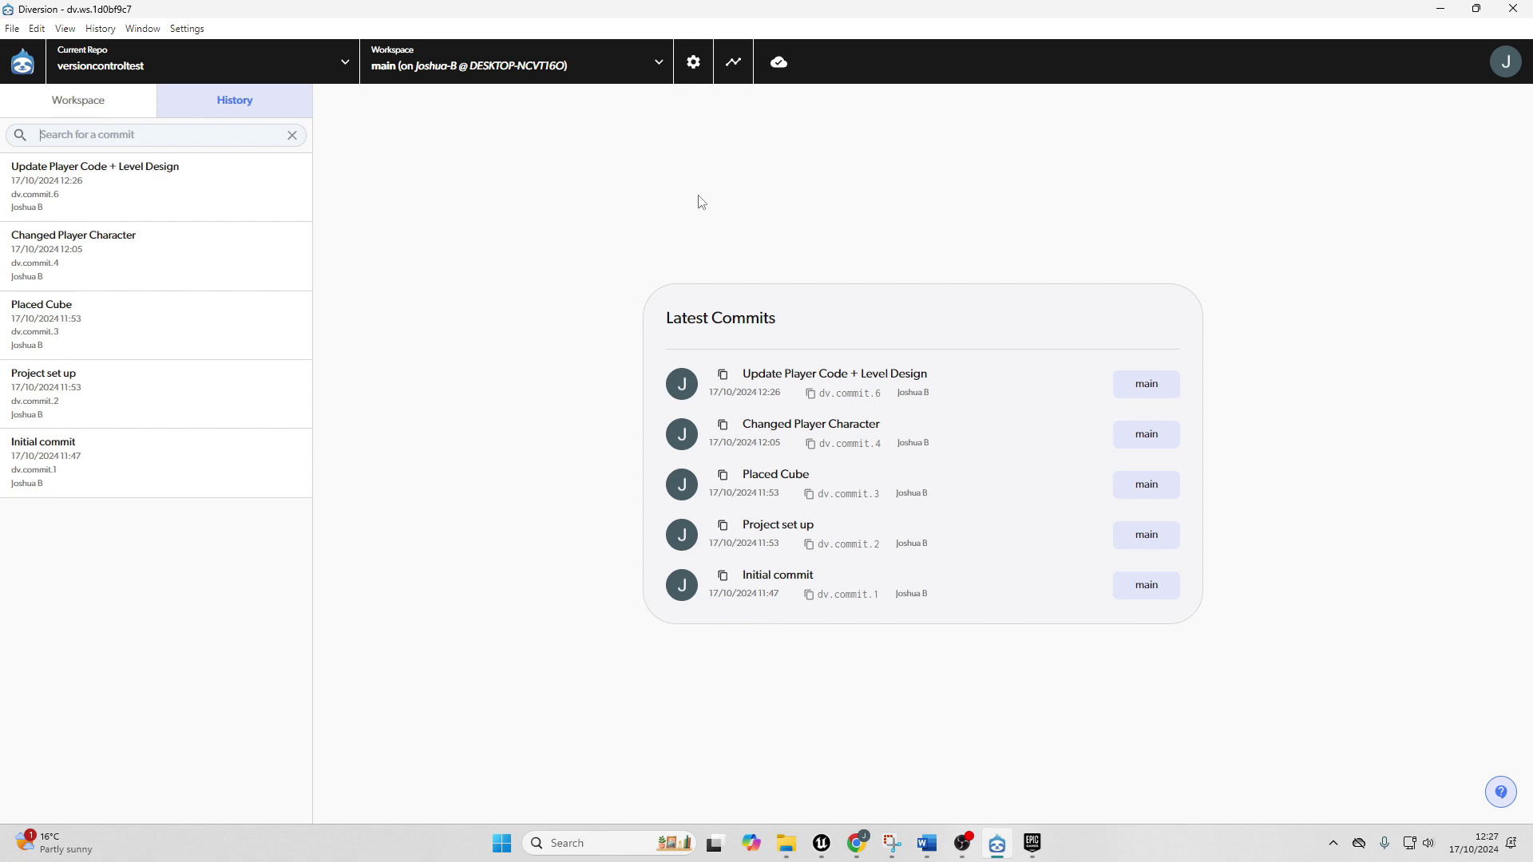
Step: From Home, choose Collaborators in the versioncontroltest repository card's options menu
click(34, 71)
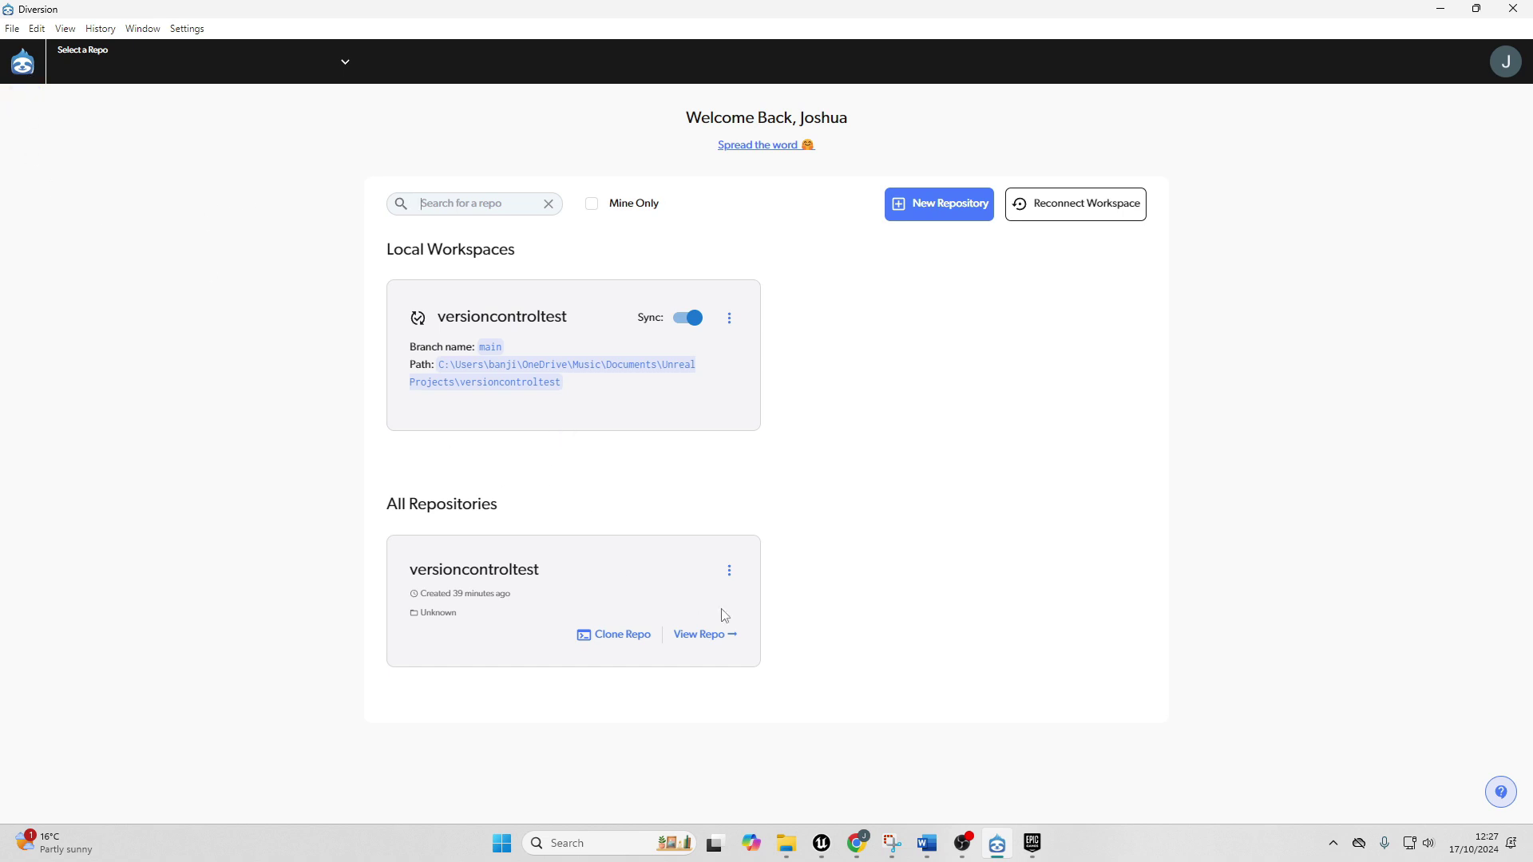
click(729, 571)
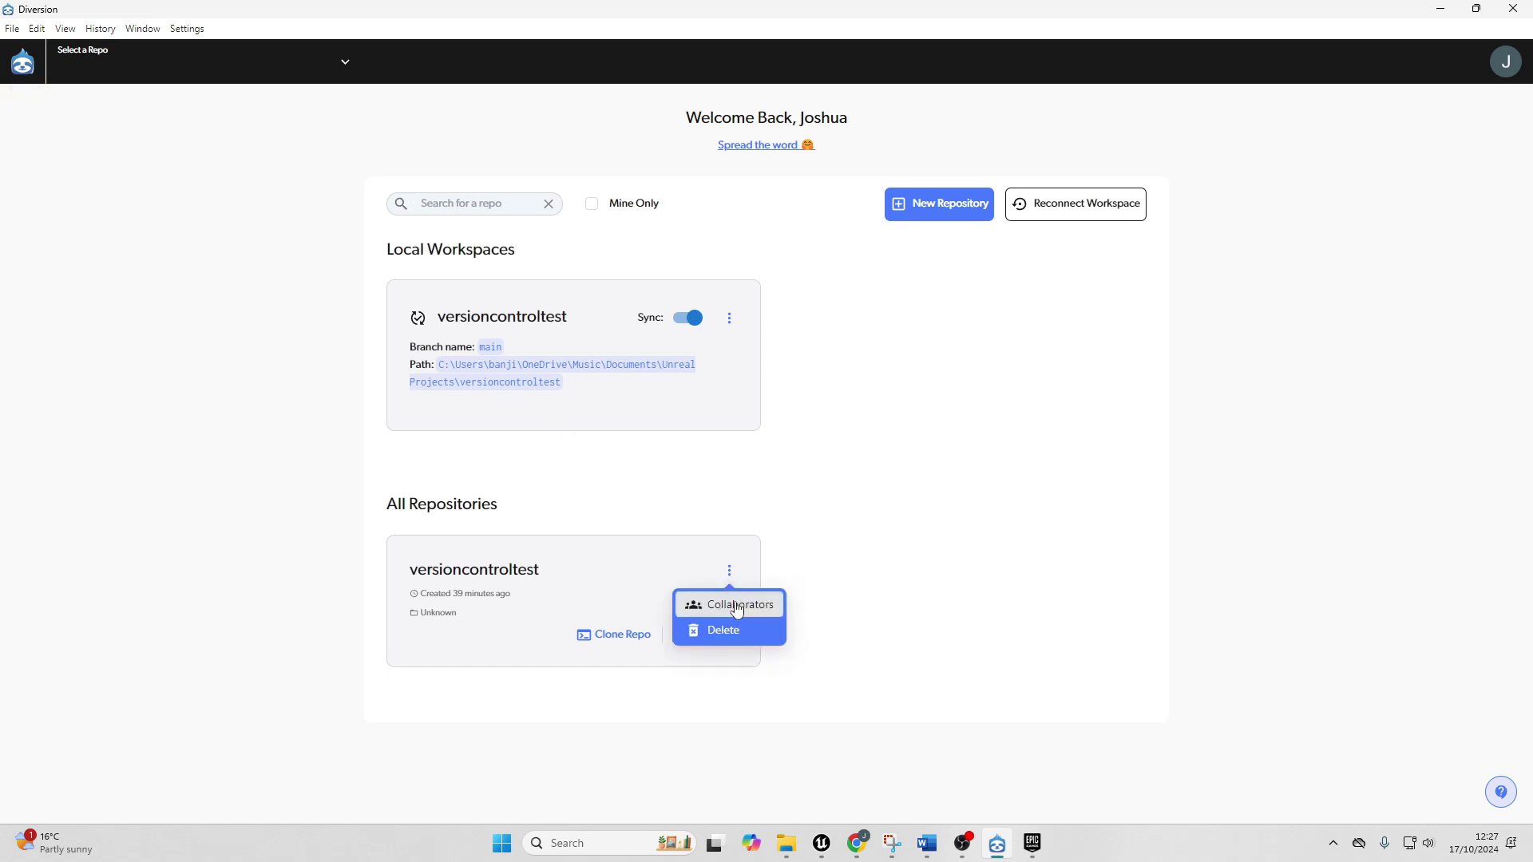
click(736, 607)
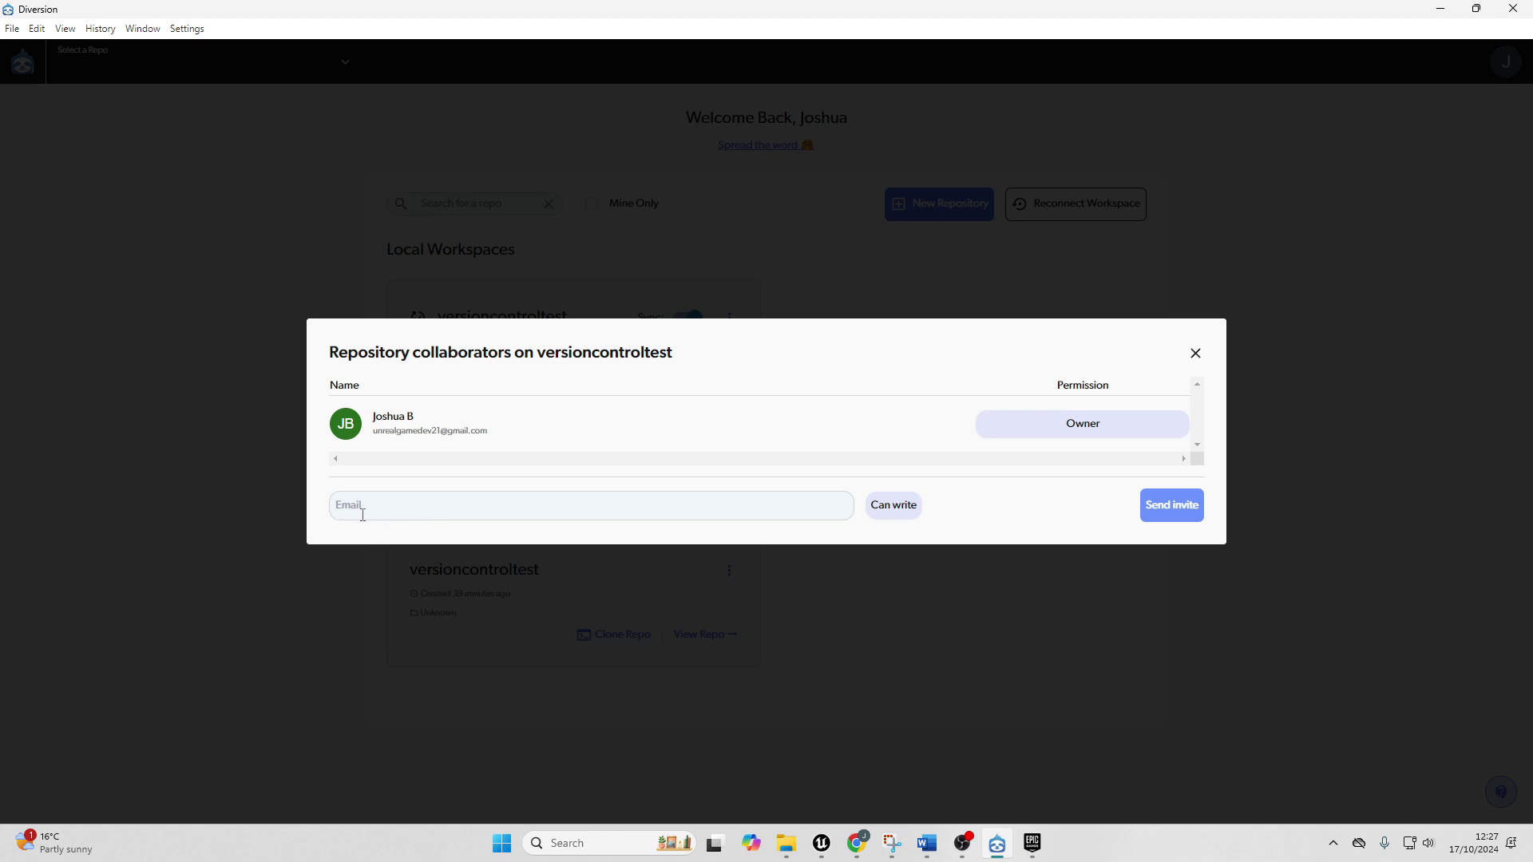